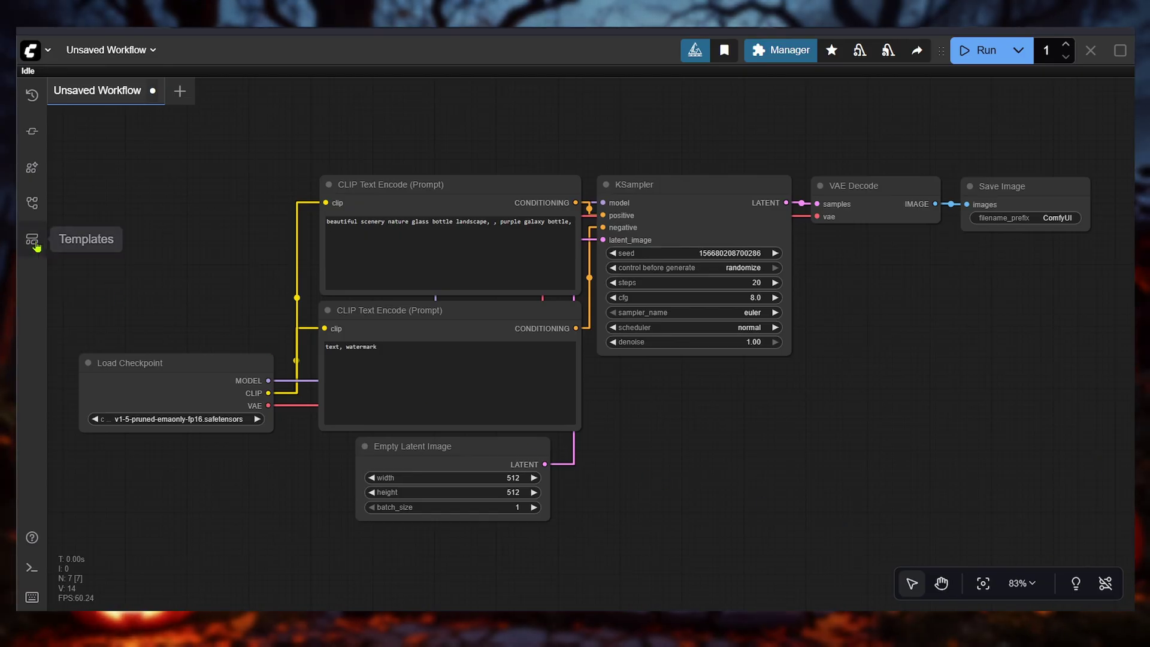
- Open the workflow templates and scroll to the sharvin-workflows category to list its three workflows
{"action": "left_click", "coordinate": [33, 240]}
{"action": "scroll", "coordinate": [138, 431], "scroll_direction": "down", "scroll_amount": 8}
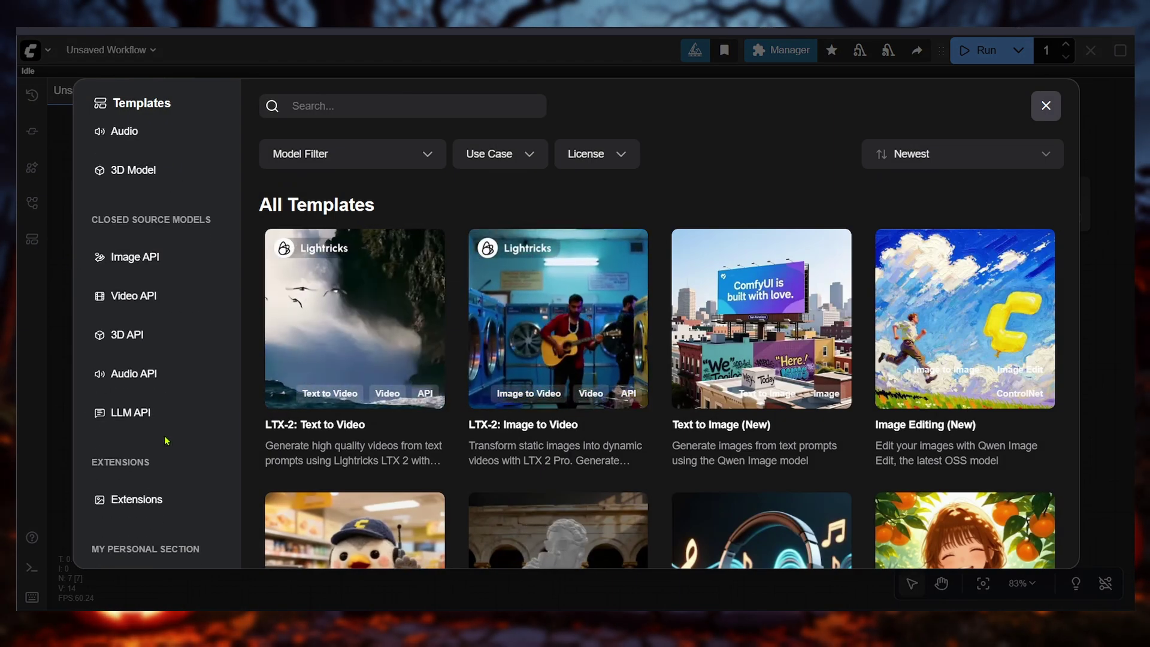
{"action": "scroll", "coordinate": [180, 431], "scroll_direction": "down", "scroll_amount": 5}
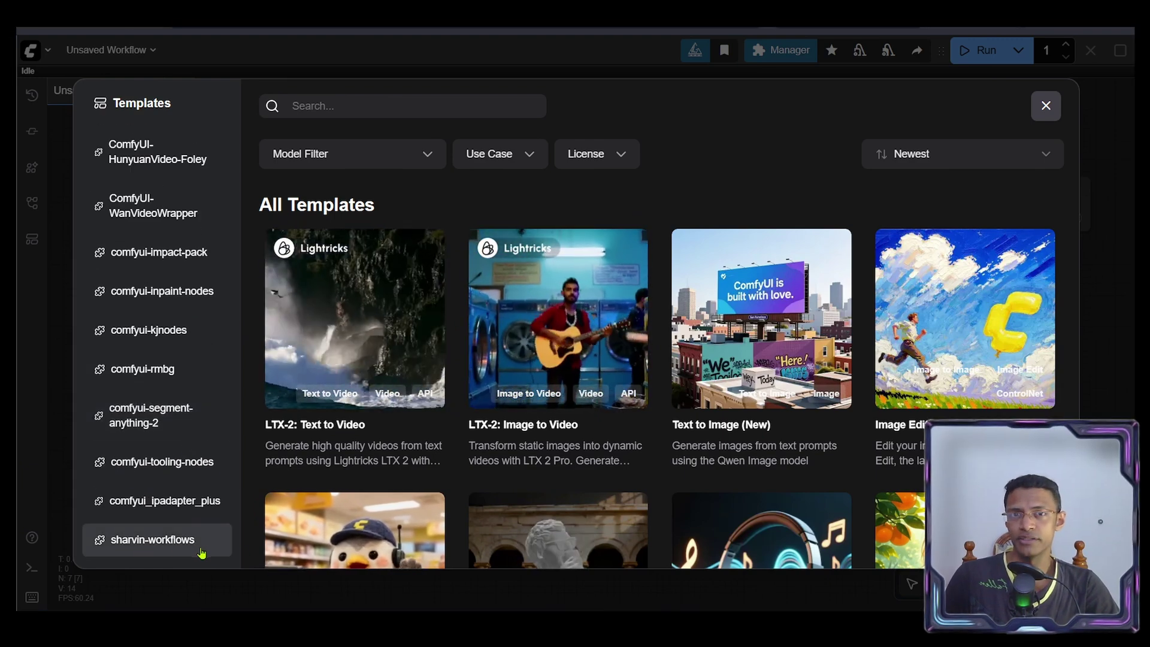
{"action": "left_click", "coordinate": [200, 552]}
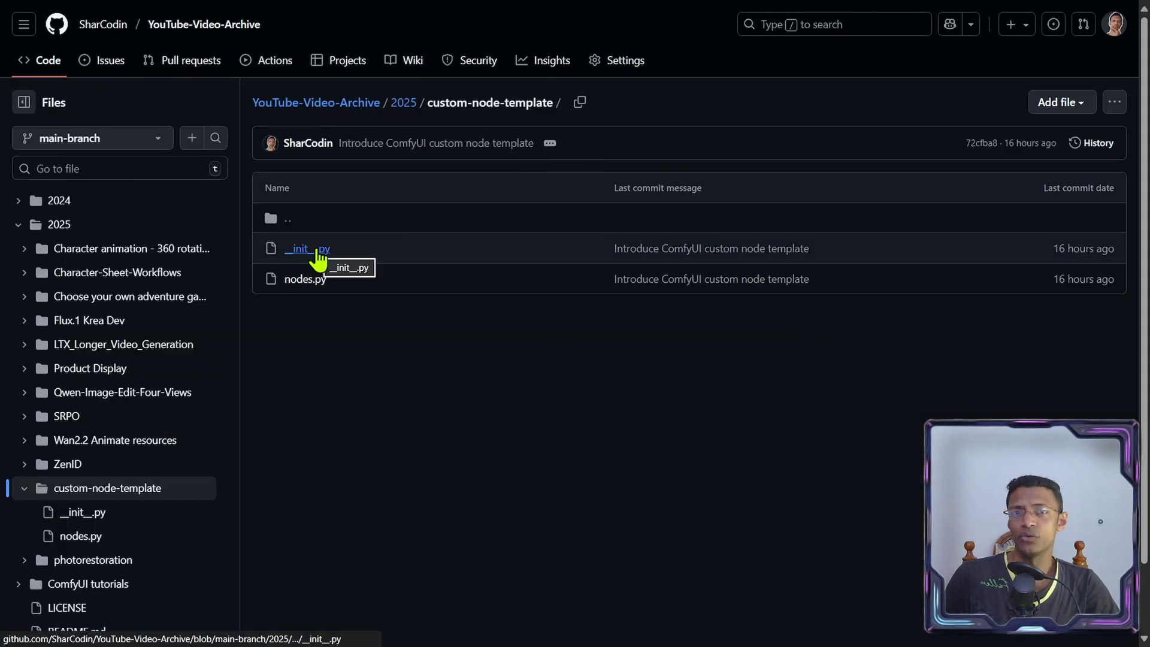
- Look at __init__.py, then download the raw nodes.py from the custom-node-template folder
{"action": "left_click", "coordinate": [311, 251]}
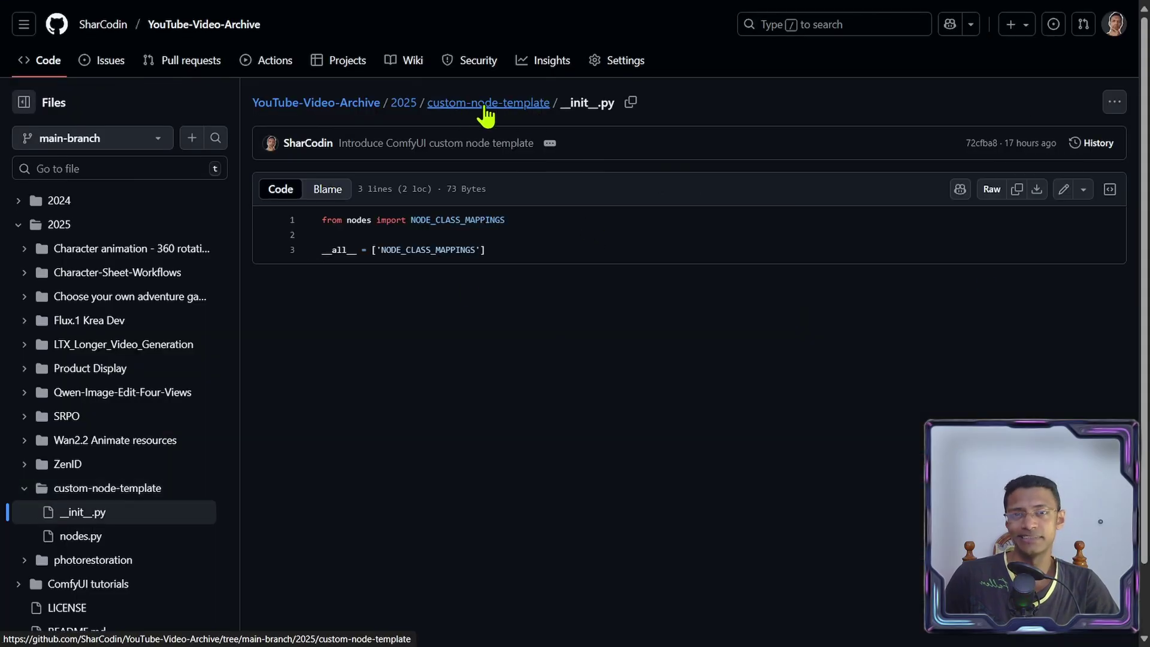
{"action": "left_click", "coordinate": [479, 105]}
{"action": "left_click", "coordinate": [305, 279]}
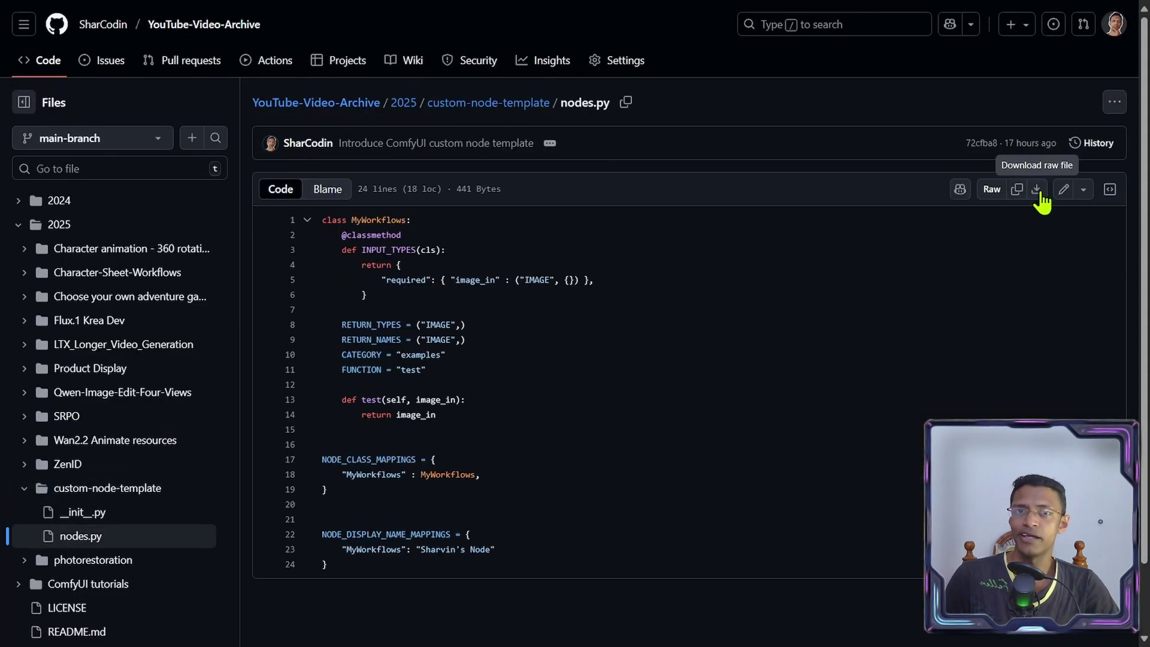
{"action": "left_click", "coordinate": [1036, 190]}
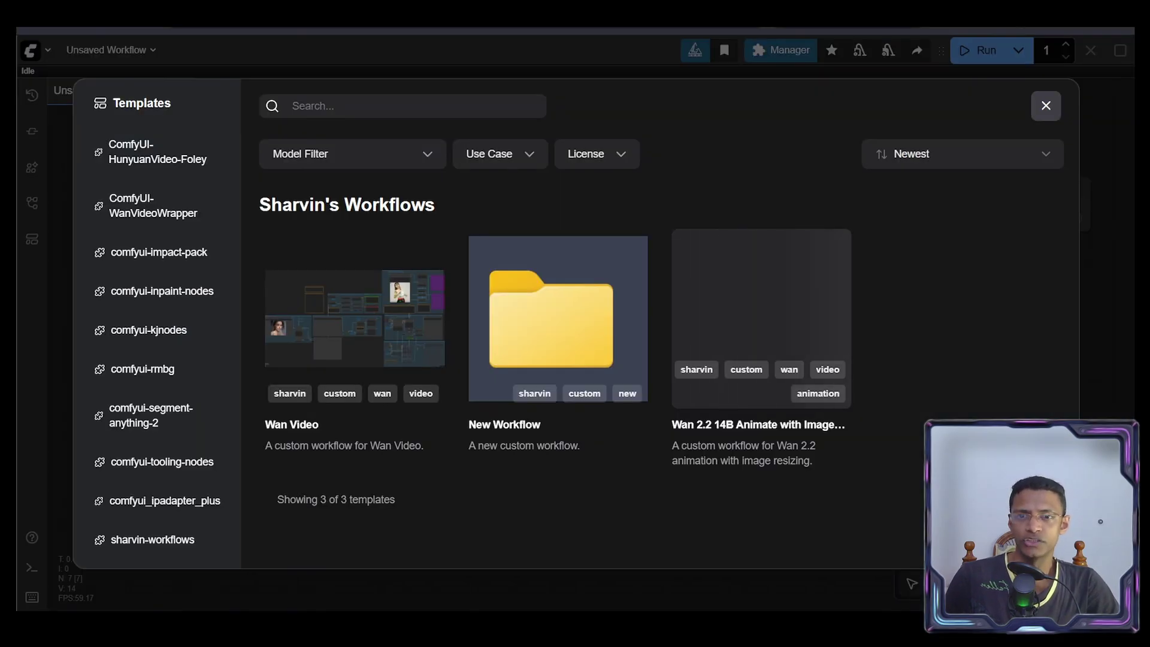
- Browse the template categories, collapse and re-expand Extensions, then close the Templates browser
{"action": "scroll", "coordinate": [180, 356], "scroll_direction": "up", "scroll_amount": 5}
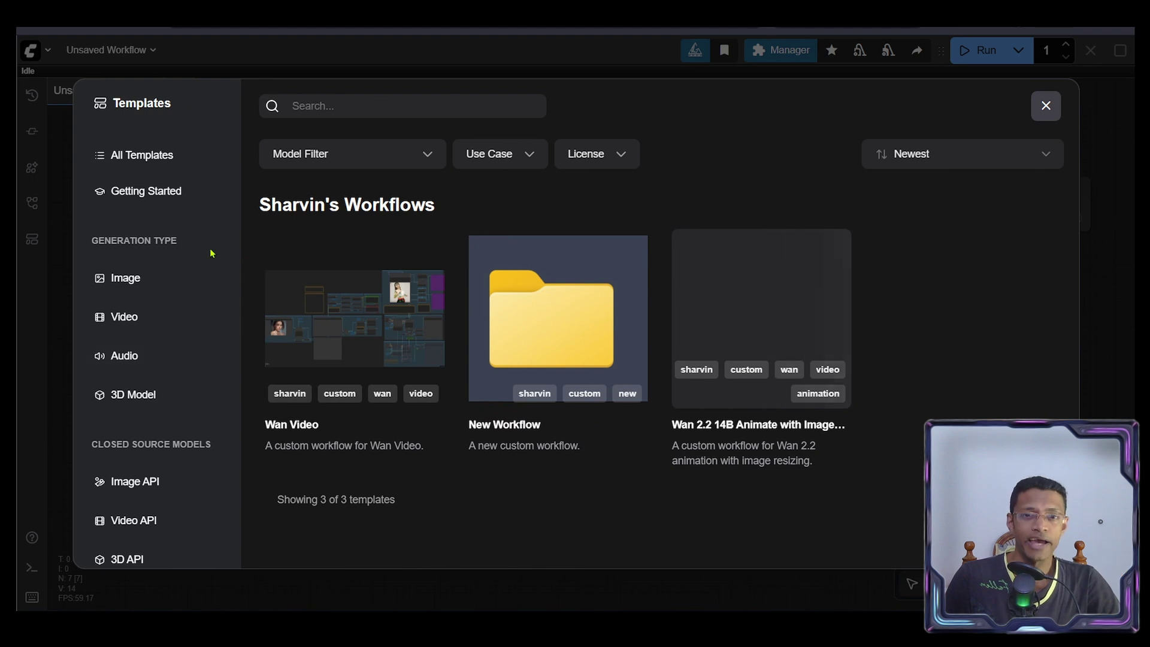
{"action": "scroll", "coordinate": [187, 292], "scroll_direction": "down", "scroll_amount": 2}
{"action": "scroll", "coordinate": [187, 293], "scroll_direction": "up", "scroll_amount": 2}
{"action": "scroll", "coordinate": [178, 467], "scroll_direction": "down", "scroll_amount": 3}
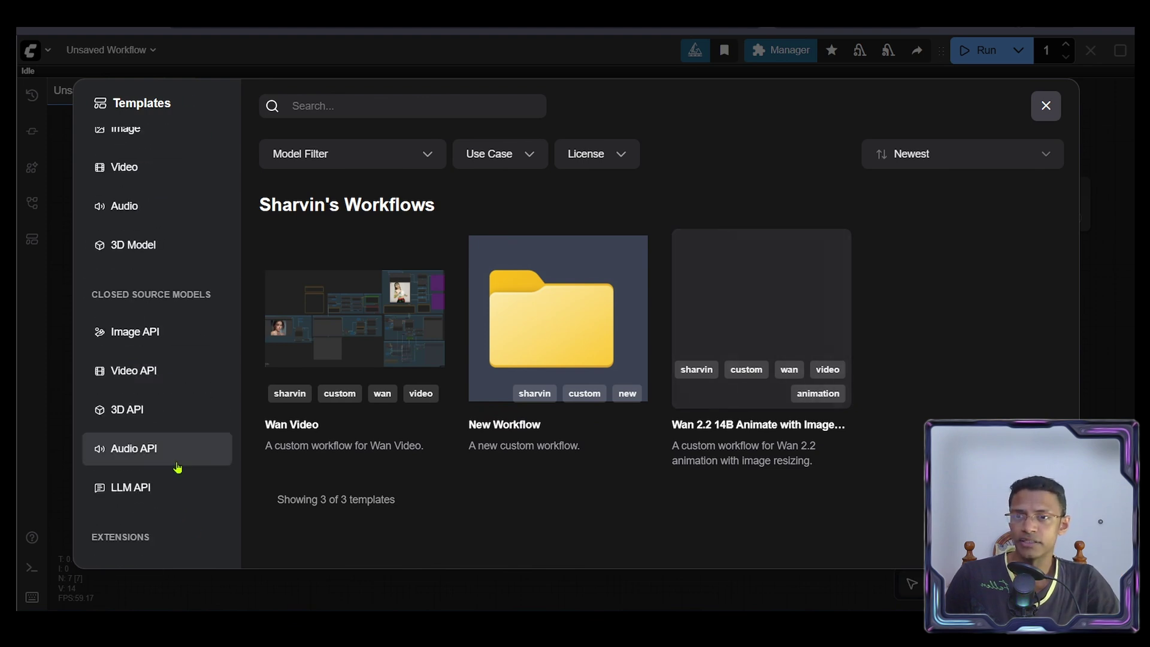
{"action": "scroll", "coordinate": [178, 467], "scroll_direction": "down", "scroll_amount": 4}
{"action": "scroll", "coordinate": [175, 263], "scroll_direction": "up", "scroll_amount": 1}
{"action": "left_click", "coordinate": [214, 343]}
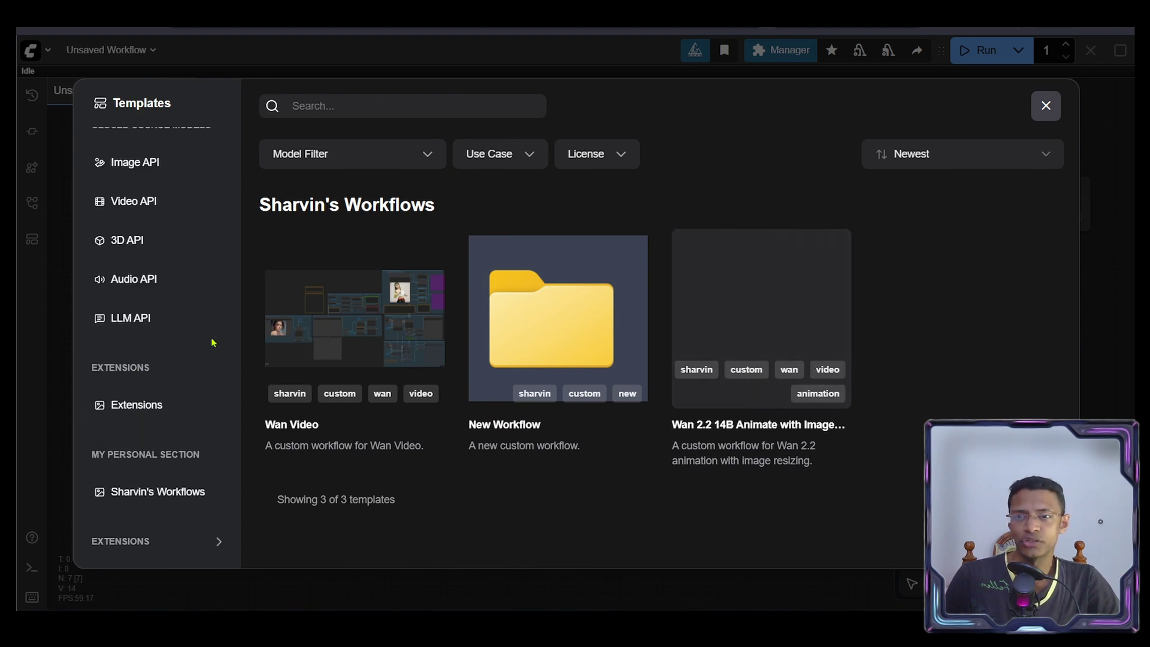
{"action": "left_click", "coordinate": [196, 551]}
{"action": "scroll", "coordinate": [200, 308], "scroll_direction": "down", "scroll_amount": 6}
{"action": "scroll", "coordinate": [190, 213], "scroll_direction": "up", "scroll_amount": 1}
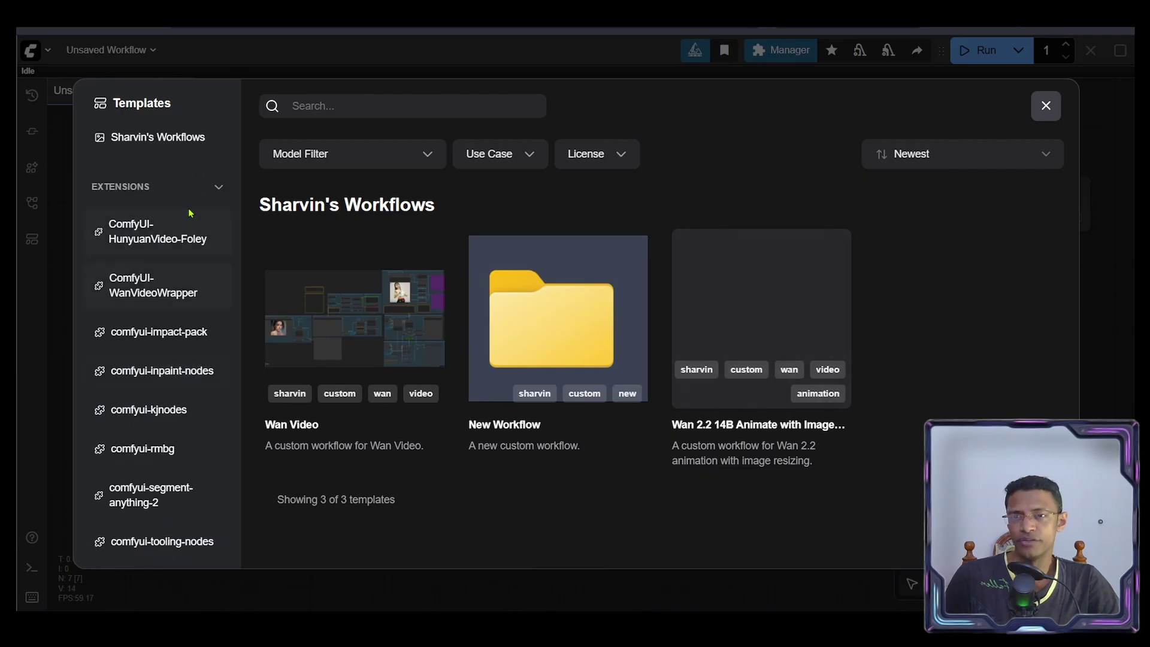
{"action": "scroll", "coordinate": [137, 442], "scroll_direction": "down", "scroll_amount": 2}
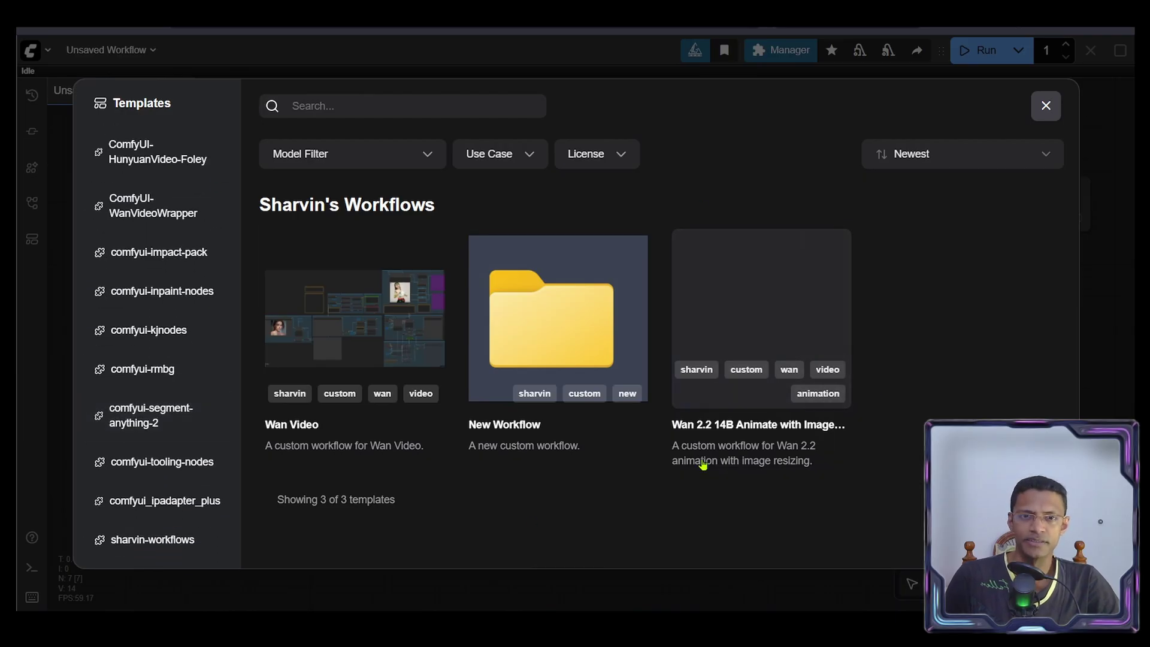
{"action": "left_click", "coordinate": [1045, 107]}
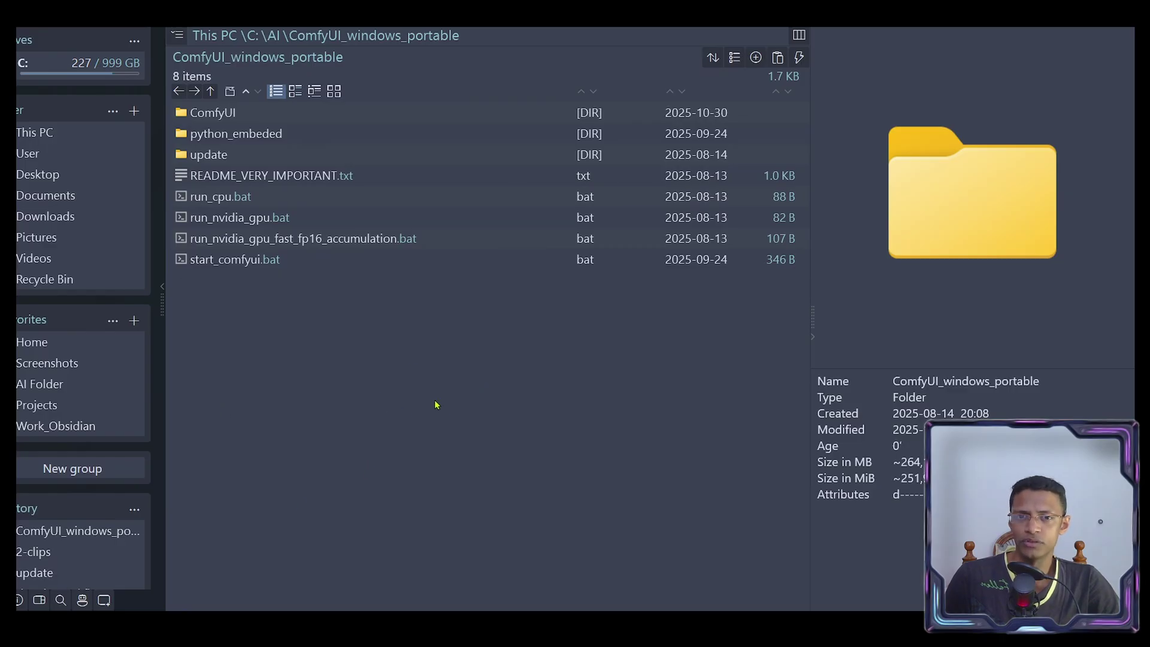
- Open the update folder and preview the update_comfyui.bat script
{"action": "left_click", "coordinate": [243, 155]}
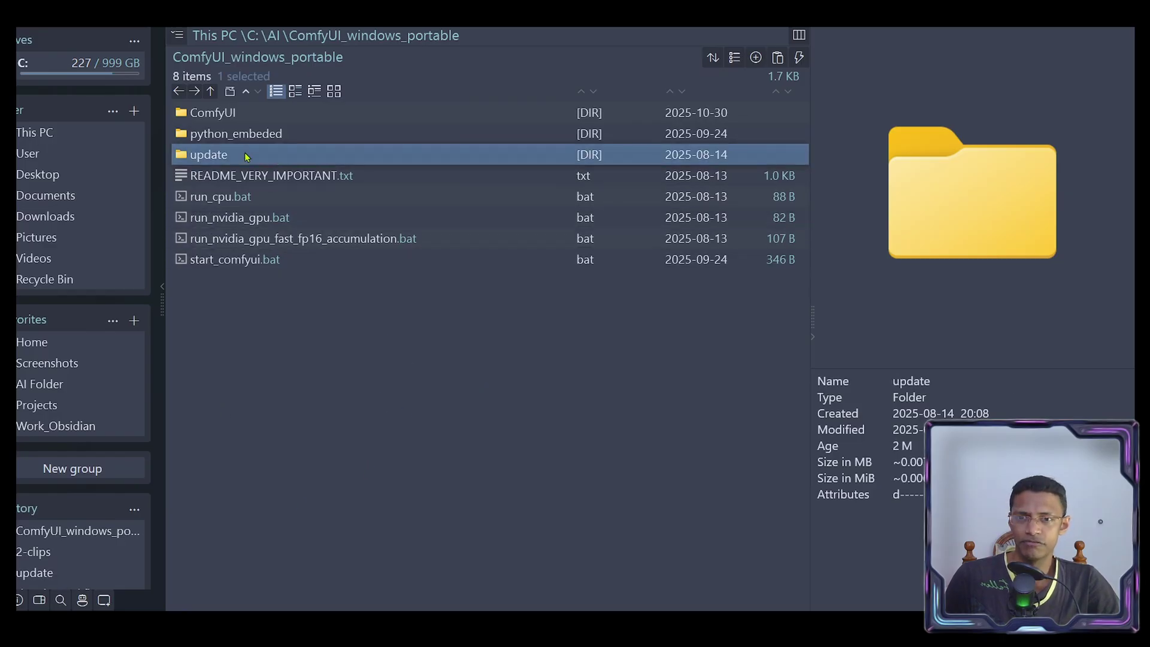
{"action": "double_click", "coordinate": [246, 156]}
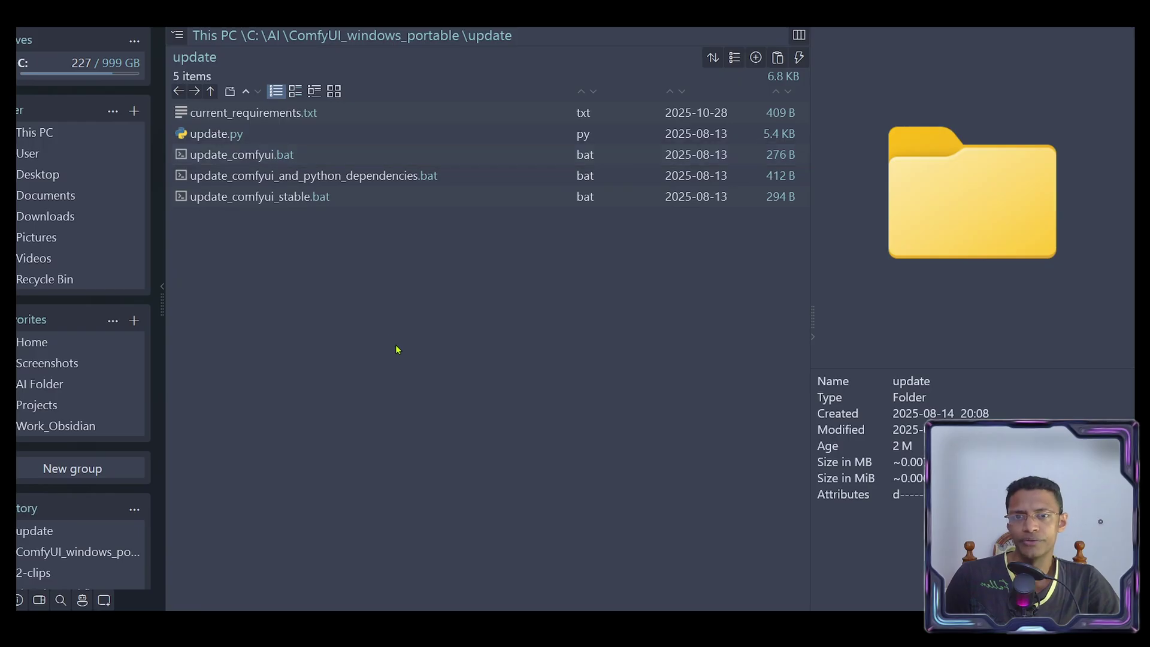
{"action": "left_click", "coordinate": [311, 157]}
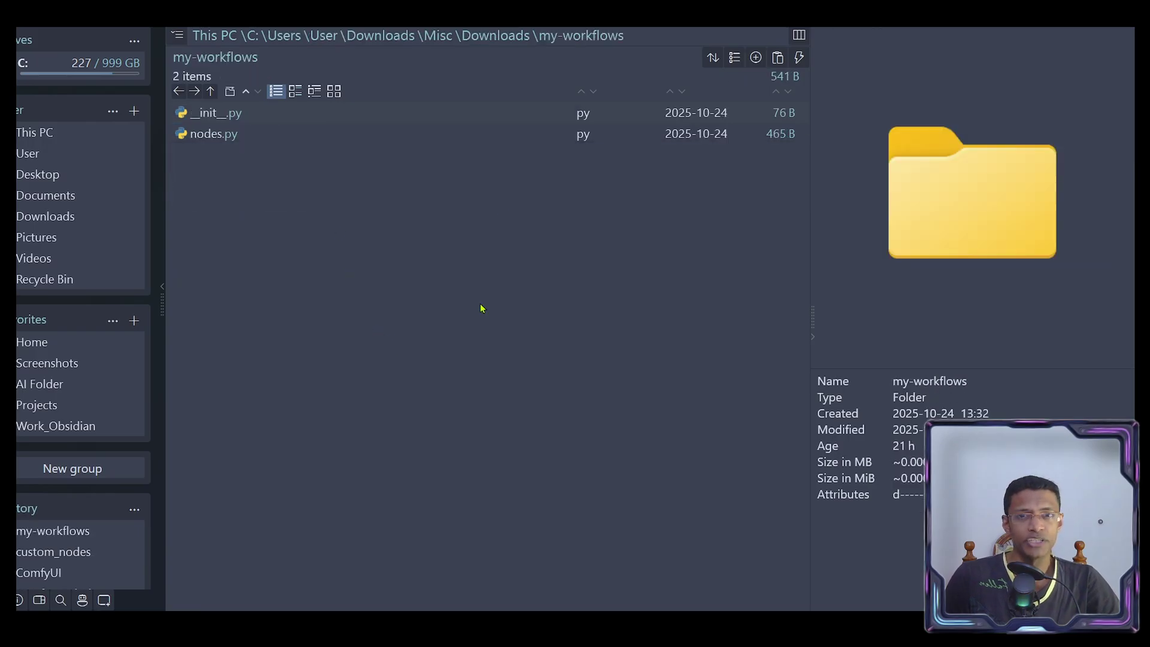
- Select __init__.py and nodes.py in my-workflows, then clear the selection
{"action": "left_click_drag", "start_coordinate": [305, 236], "coordinate": [209, 109]}
{"action": "left_click", "coordinate": [303, 220]}
{"action": "left_click", "coordinate": [253, 119]}
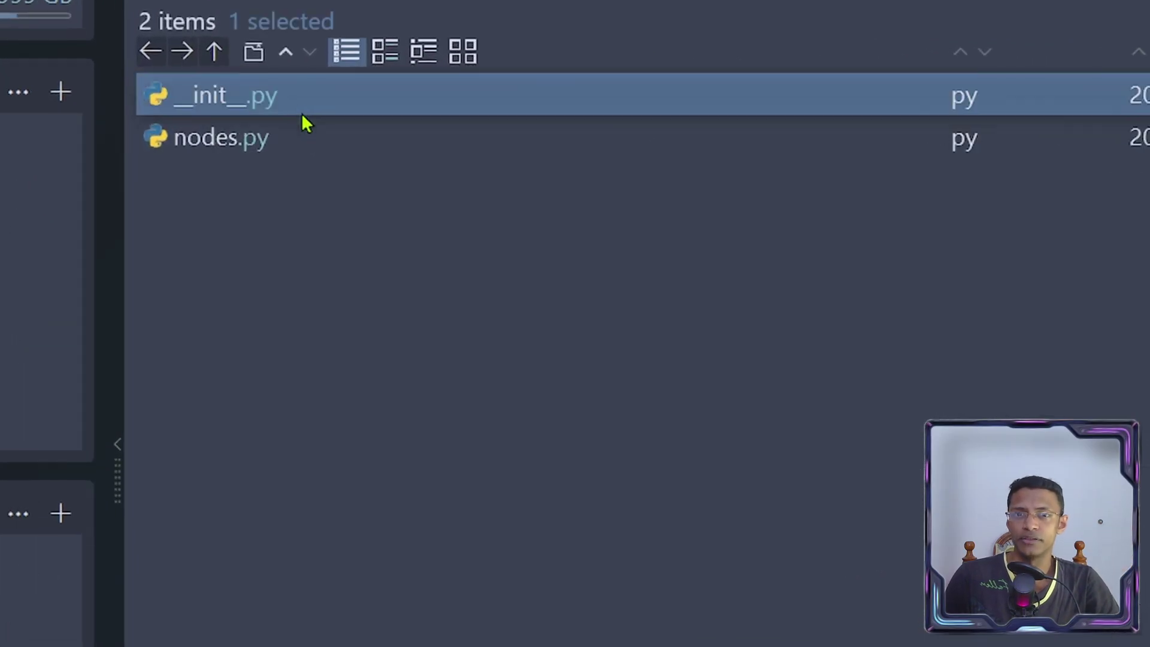
{"action": "left_click", "coordinate": [253, 135]}
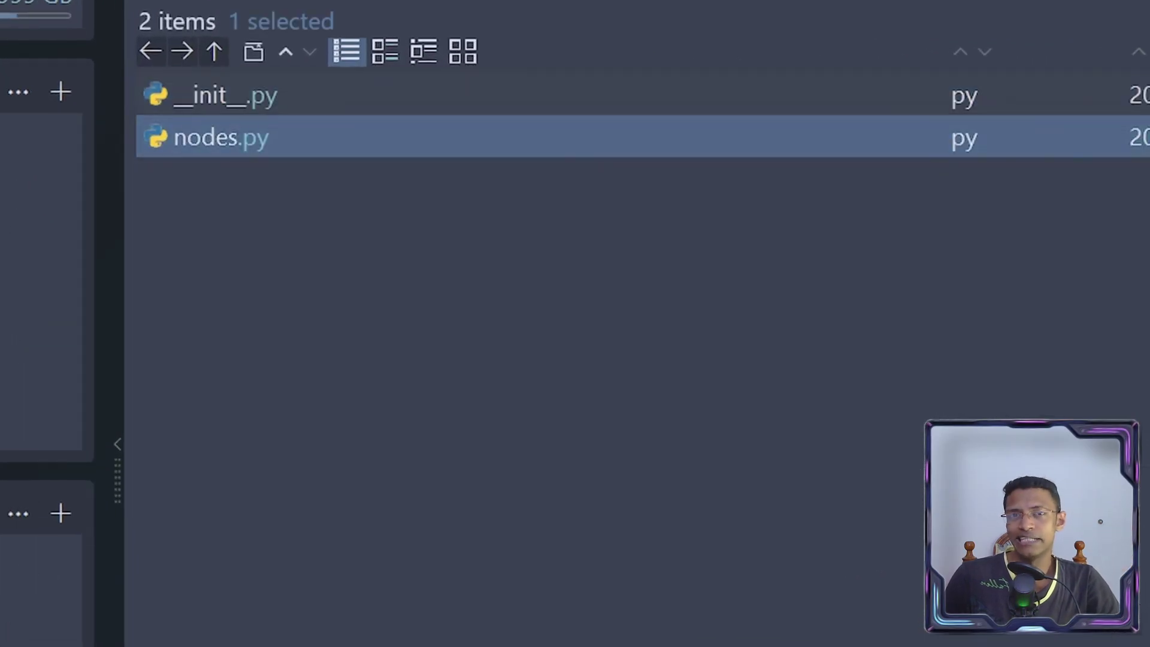
{"action": "left_click", "coordinate": [251, 236]}
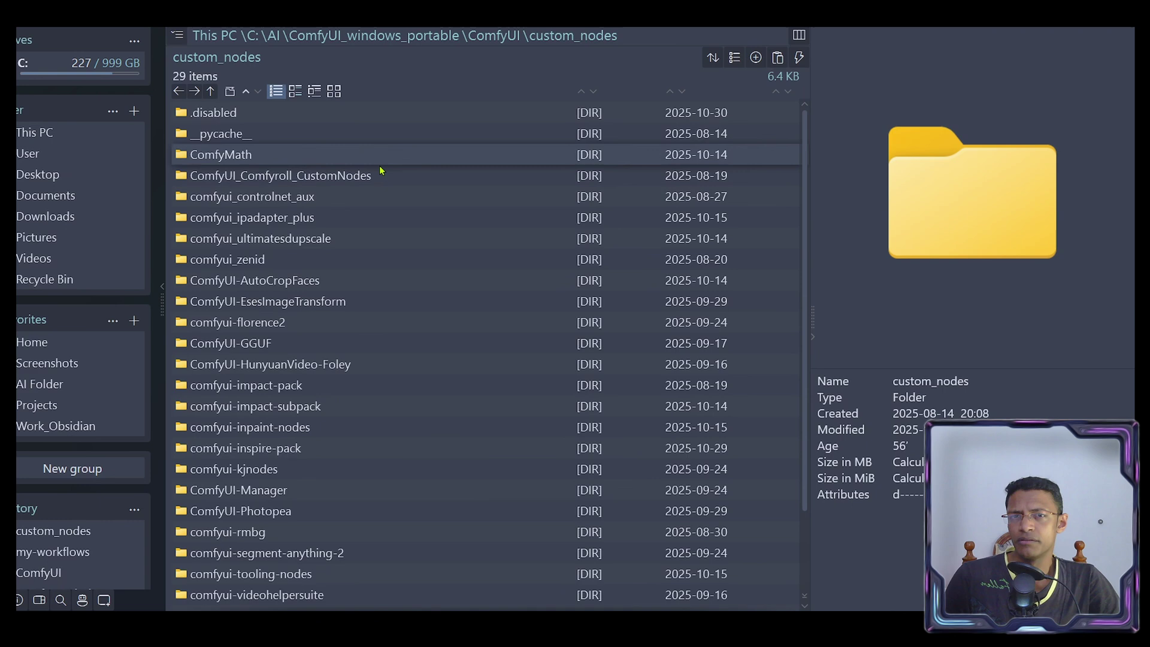
- Create a youtube-tutorial folder beside sharvin-workflows in custom_nodes and open it
{"action": "scroll", "coordinate": [423, 592], "scroll_direction": "down", "scroll_amount": 3}
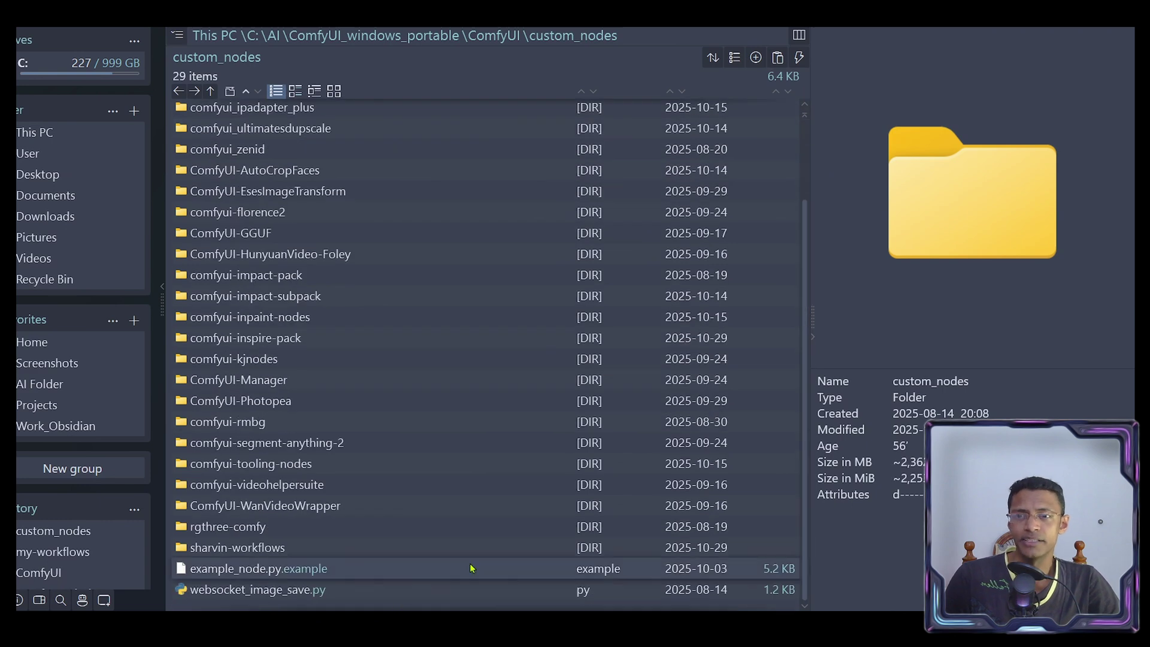
{"action": "left_click", "coordinate": [281, 548]}
{"action": "right_click", "coordinate": [384, 547]}
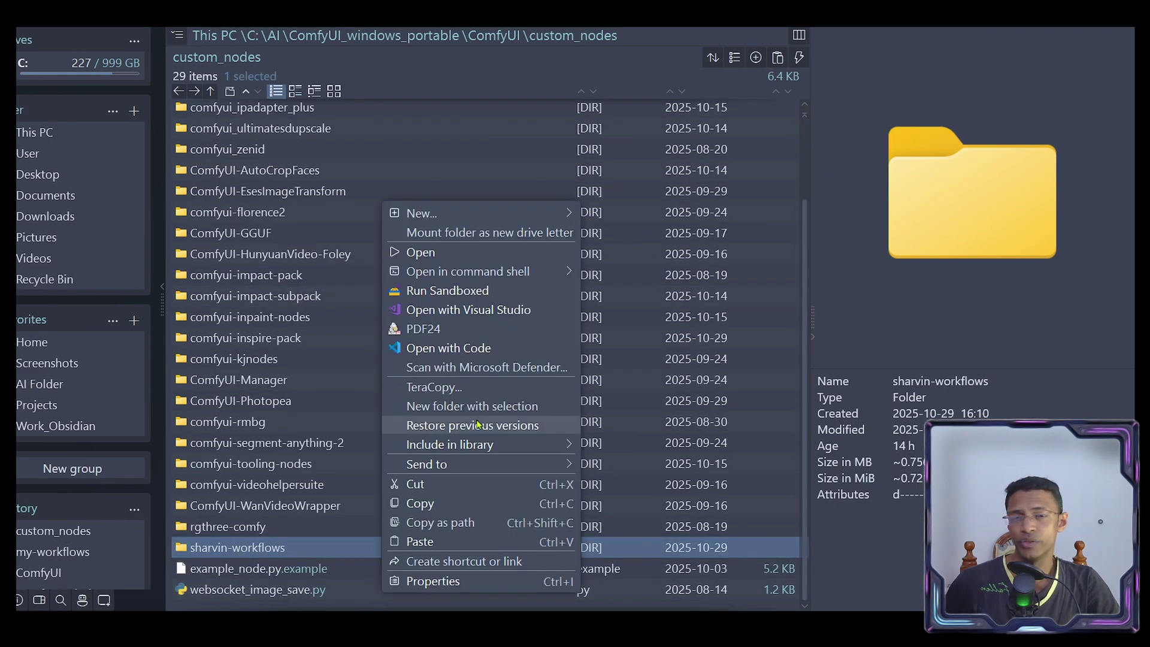
{"action": "mouse_move", "coordinate": [539, 213]}
{"action": "left_click", "coordinate": [615, 215]}
{"action": "type", "text": "youtube-tutorial"}
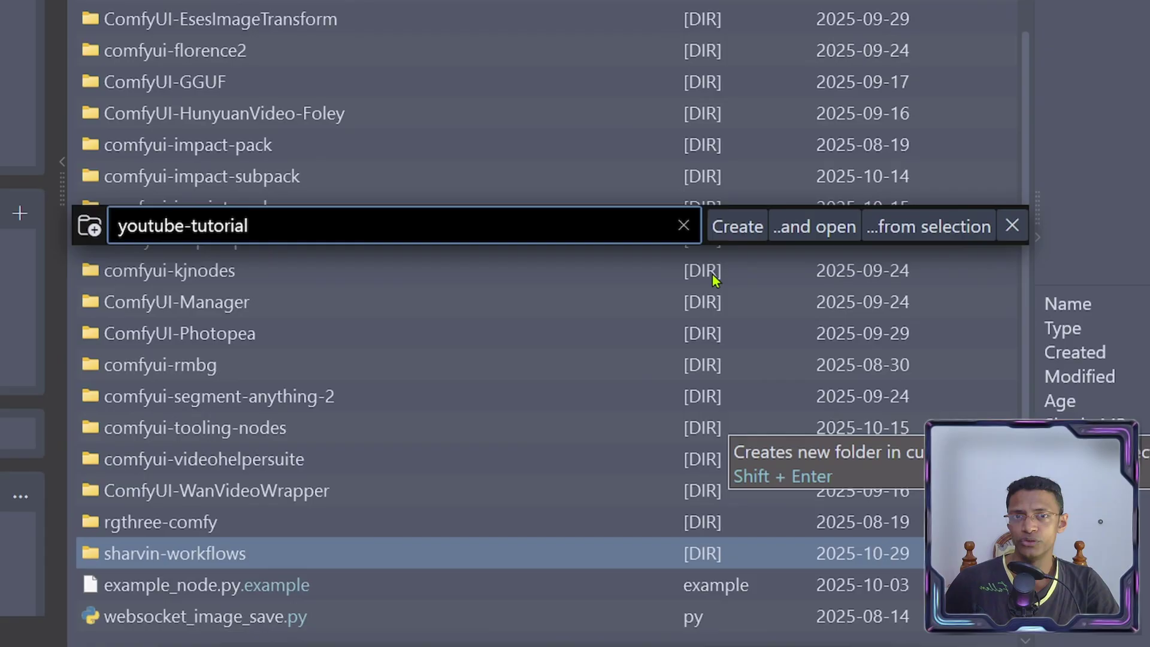
{"action": "key", "text": "Return"}
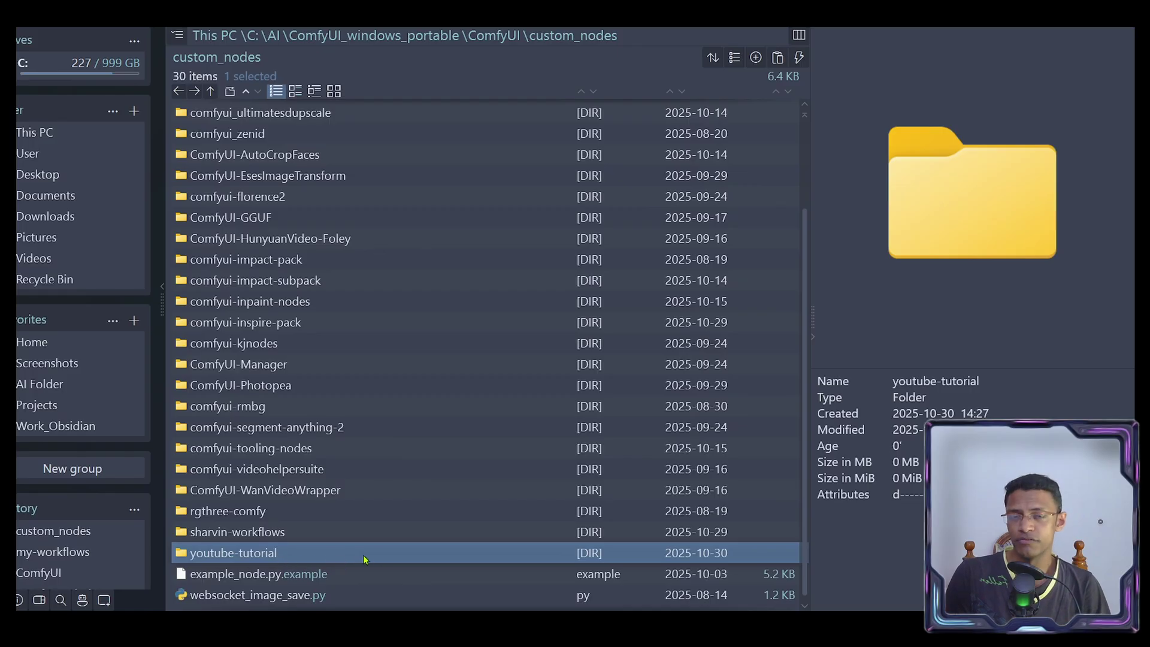
{"action": "double_click", "coordinate": [340, 555]}
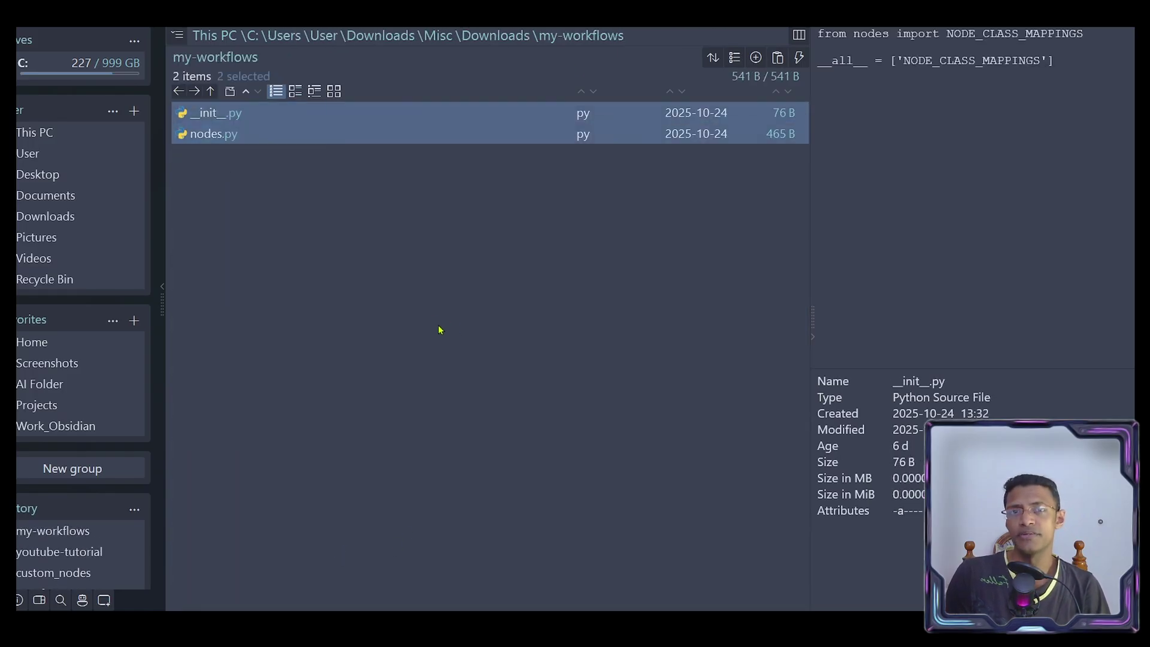
- Copy __init__.py and nodes.py into the empty youtube-tutorial folder
{"action": "key", "text": "ctrl+c"}
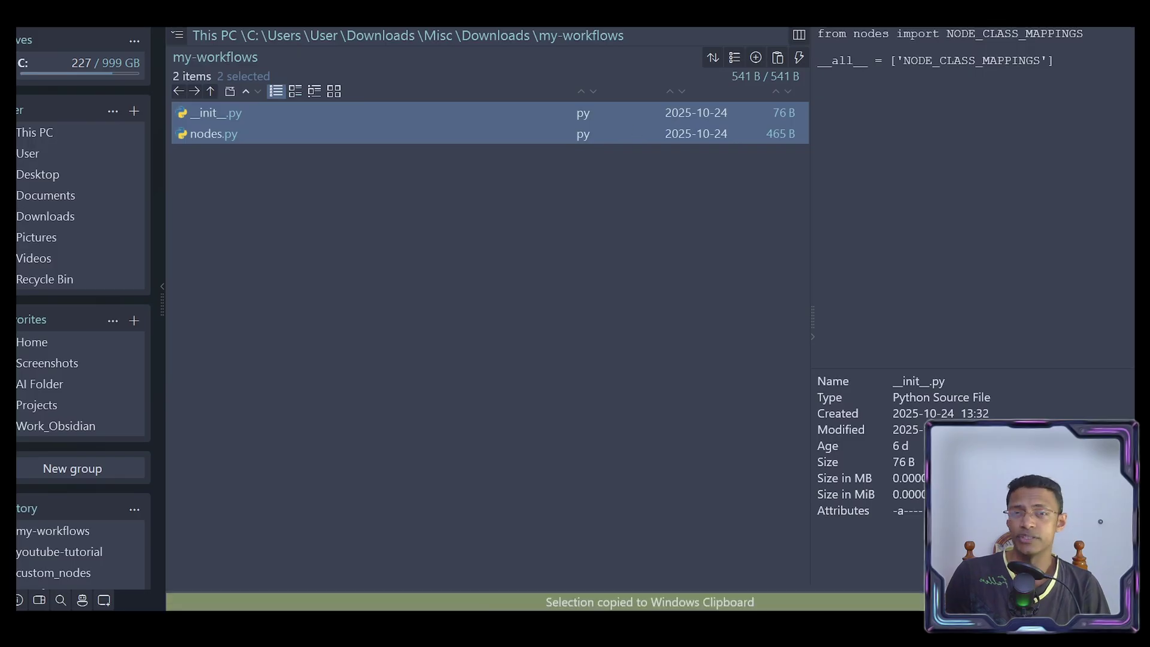
{"action": "key", "text": "alt+Left"}
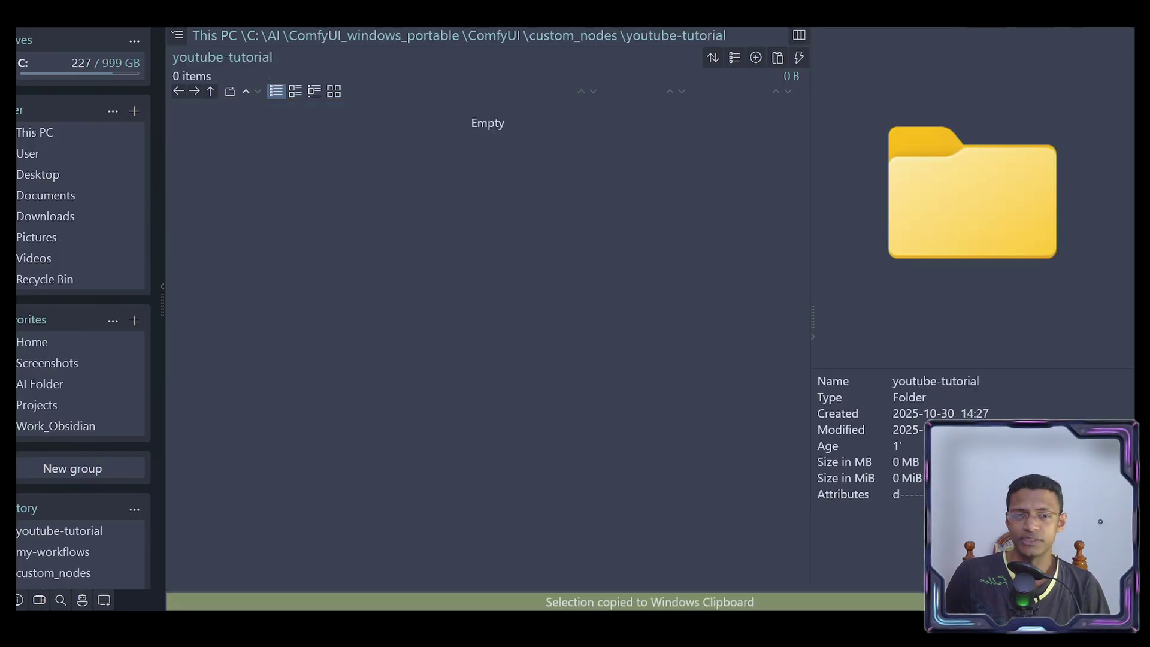
{"action": "right_click", "coordinate": [287, 206]}
{"action": "left_click", "coordinate": [367, 545]}
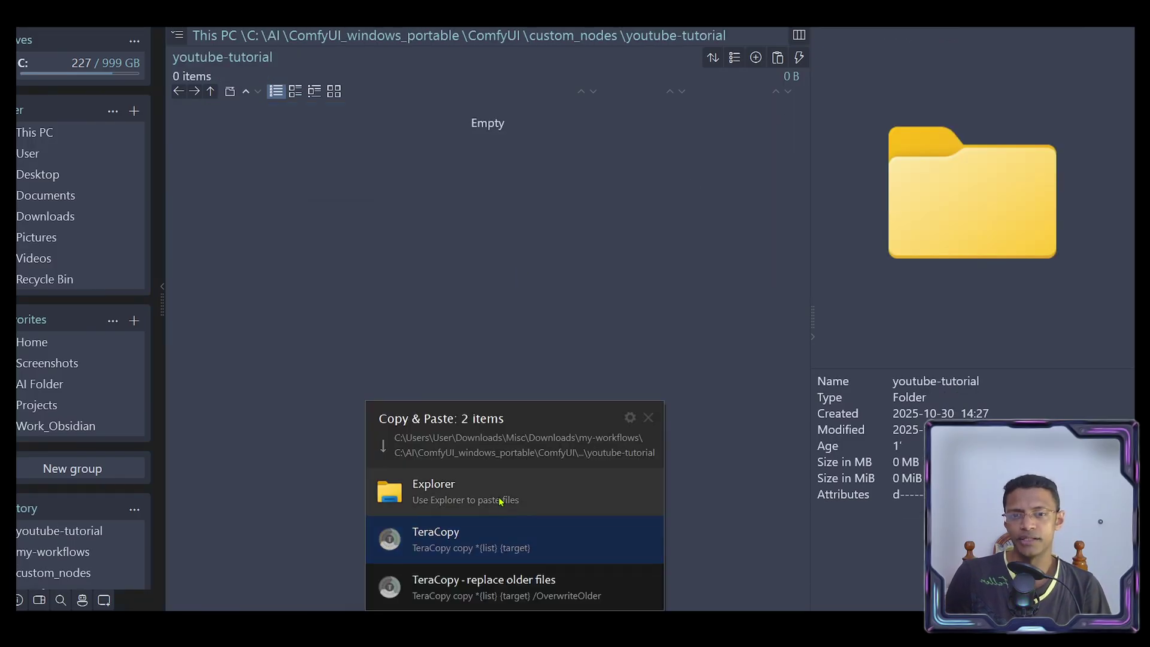
{"action": "left_click", "coordinate": [500, 500]}
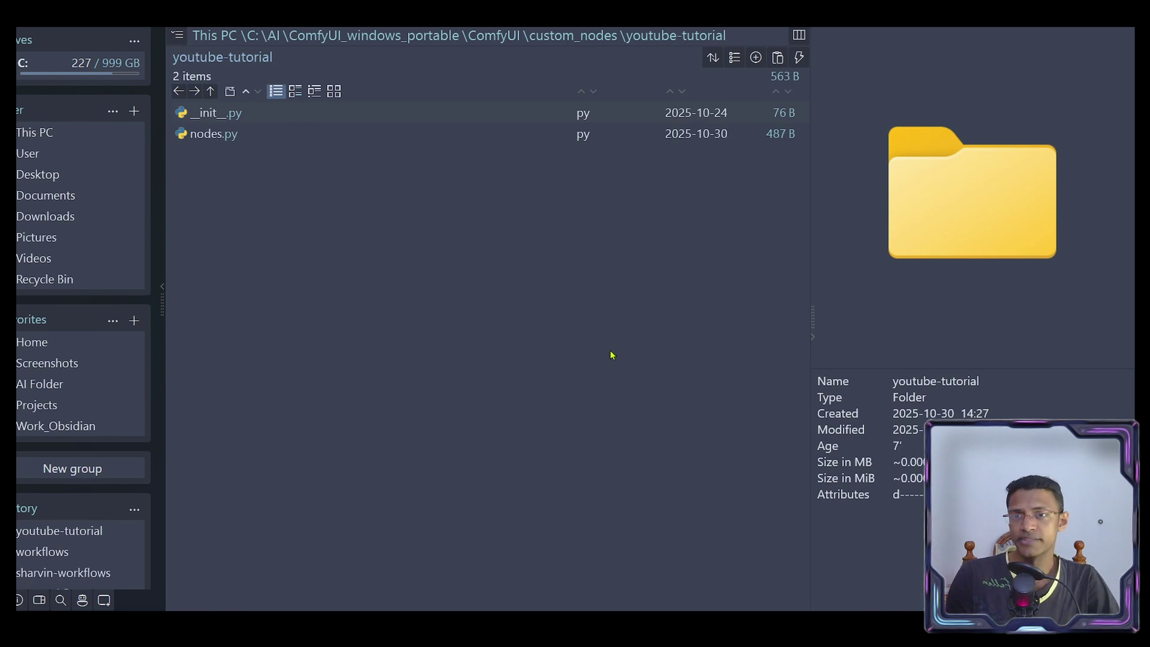
- Create a workflows subfolder inside youtube-tutorial and open it
{"action": "right_click", "coordinate": [263, 244]}
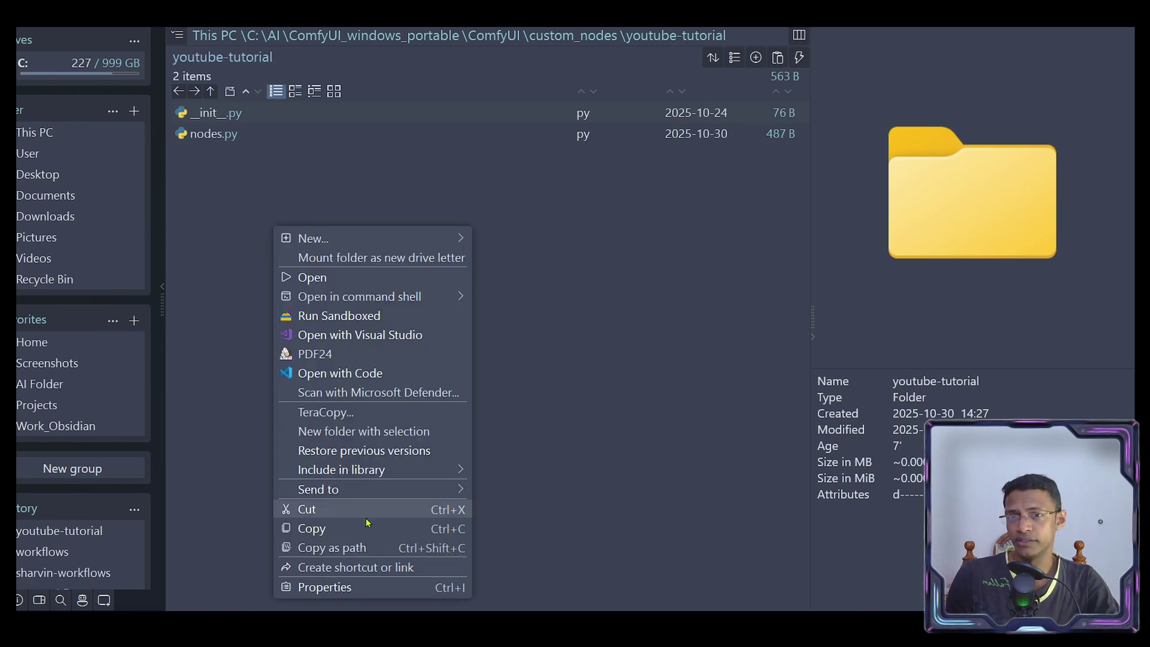
{"action": "left_click", "coordinate": [527, 237]}
{"action": "type", "text": "workflows"}
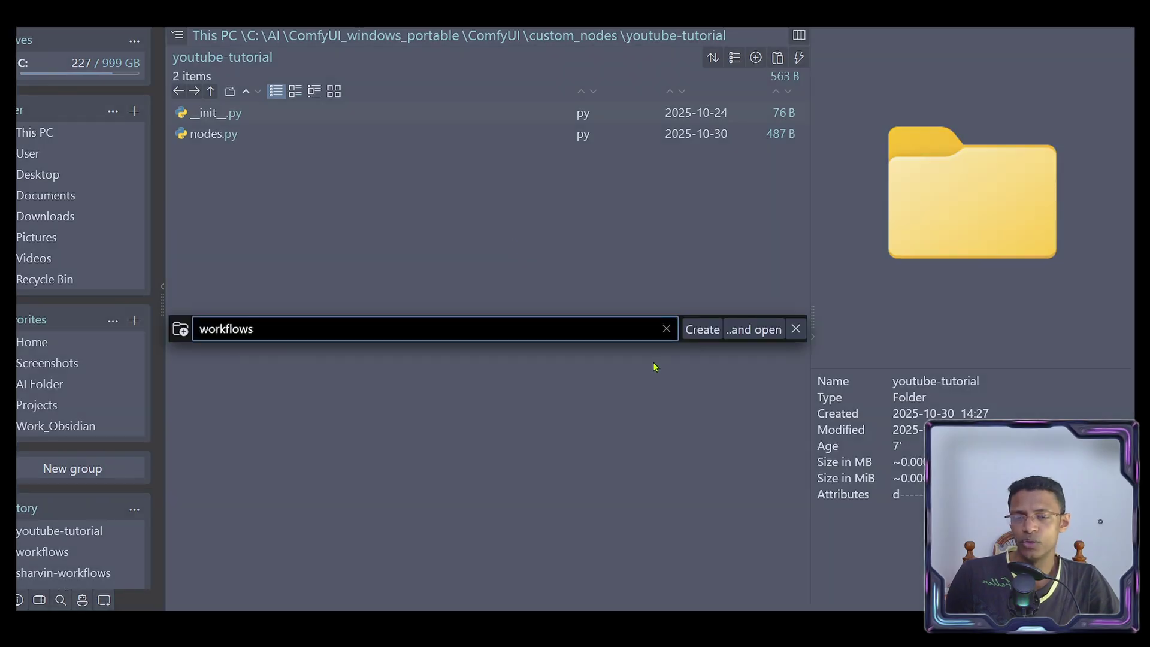
{"action": "key", "text": "Return"}
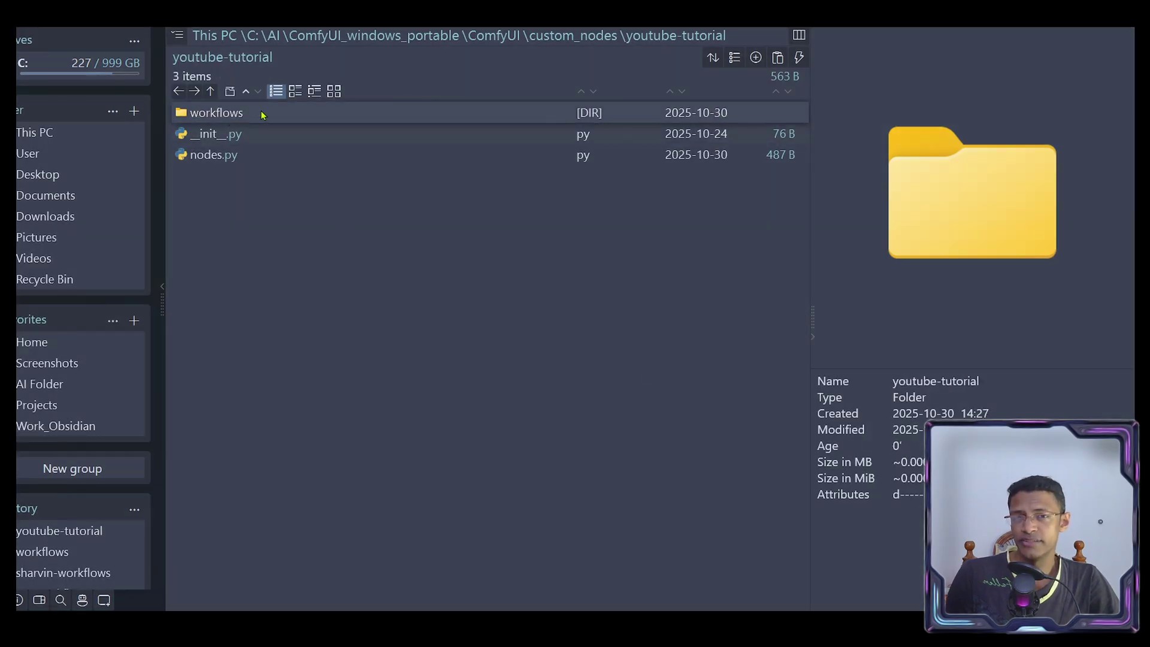
{"action": "double_click", "coordinate": [261, 115]}
{"action": "left_click_drag", "start_coordinate": [217, 166], "coordinate": [548, 488]}
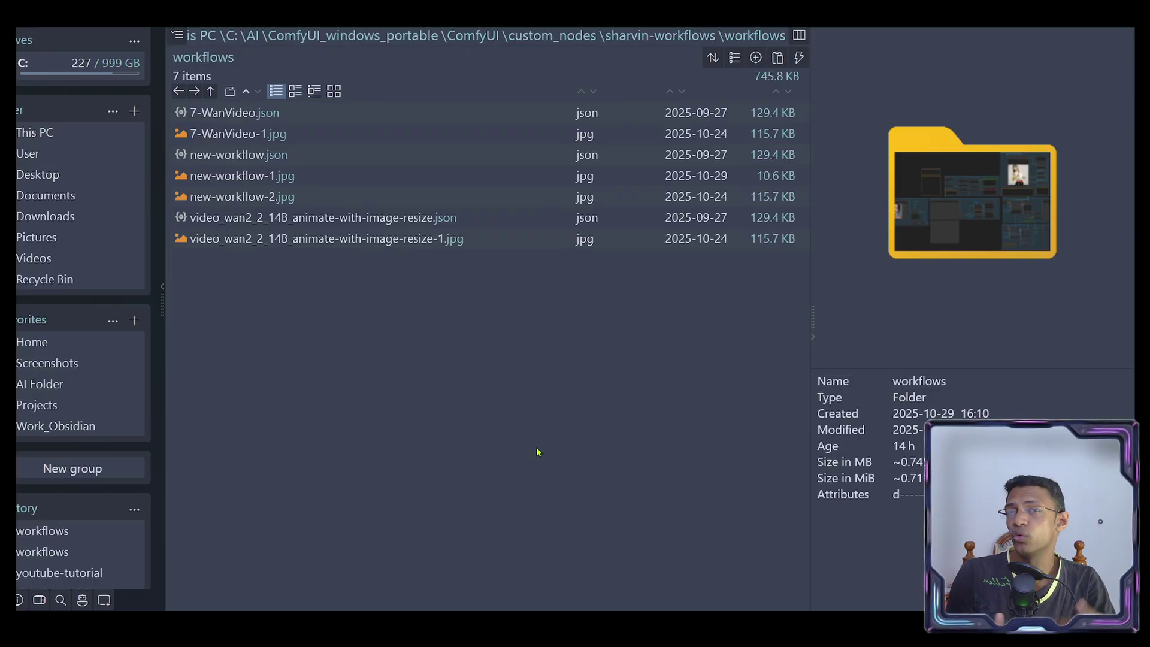
{"action": "key", "text": "ctrl+a"}
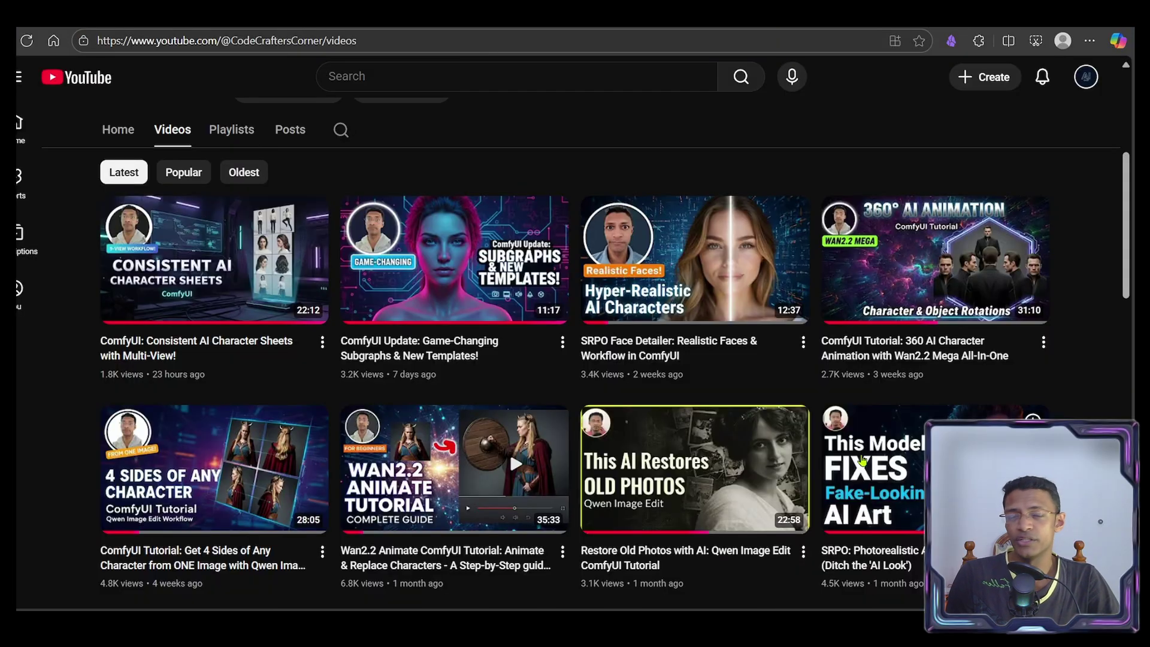
{"action": "scroll", "coordinate": [611, 288], "scroll_direction": "up", "scroll_amount": 5}
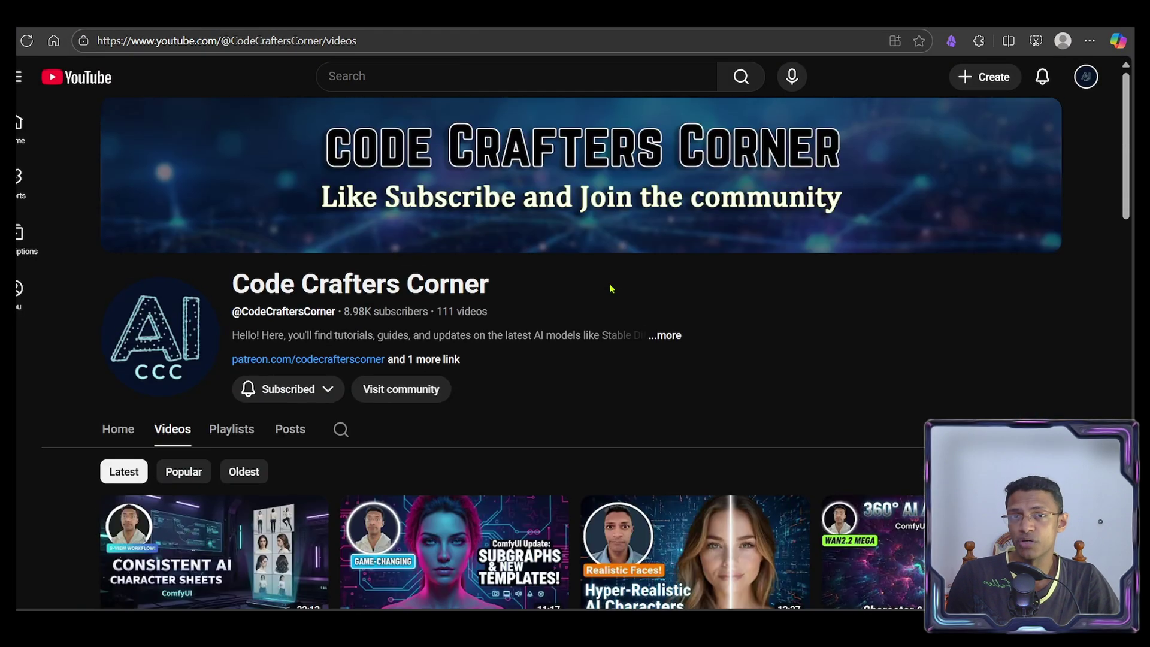
{"action": "scroll", "coordinate": [149, 494], "scroll_direction": "down", "scroll_amount": 5}
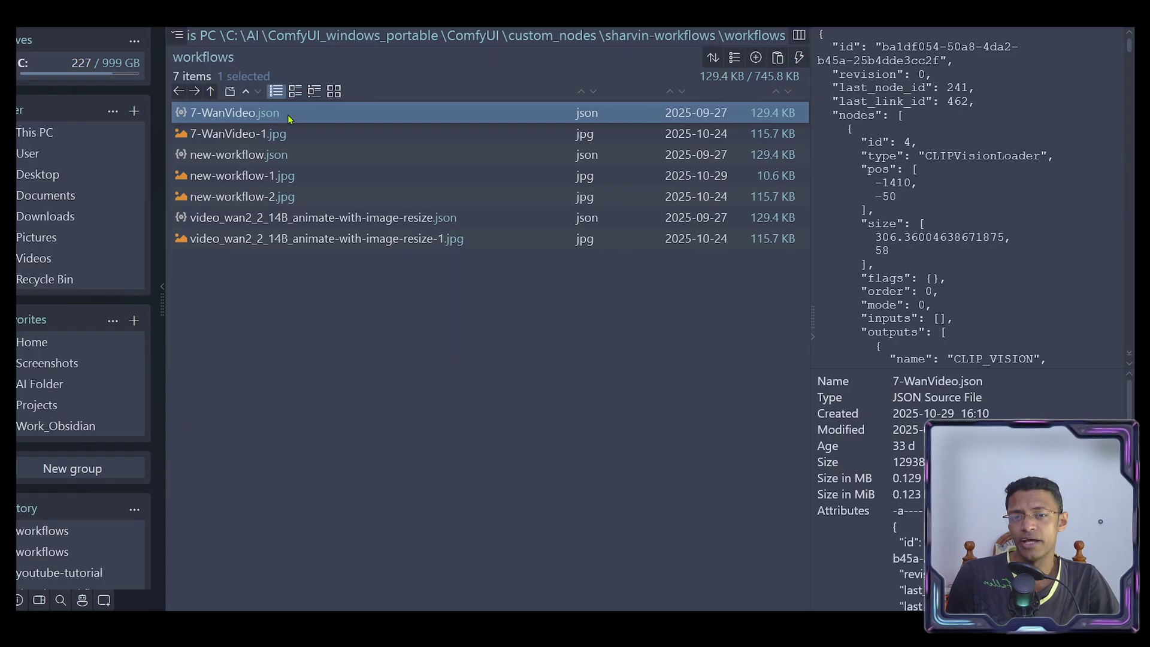
{"action": "left_click", "coordinate": [308, 133]}
{"action": "double_click", "coordinate": [307, 133]}
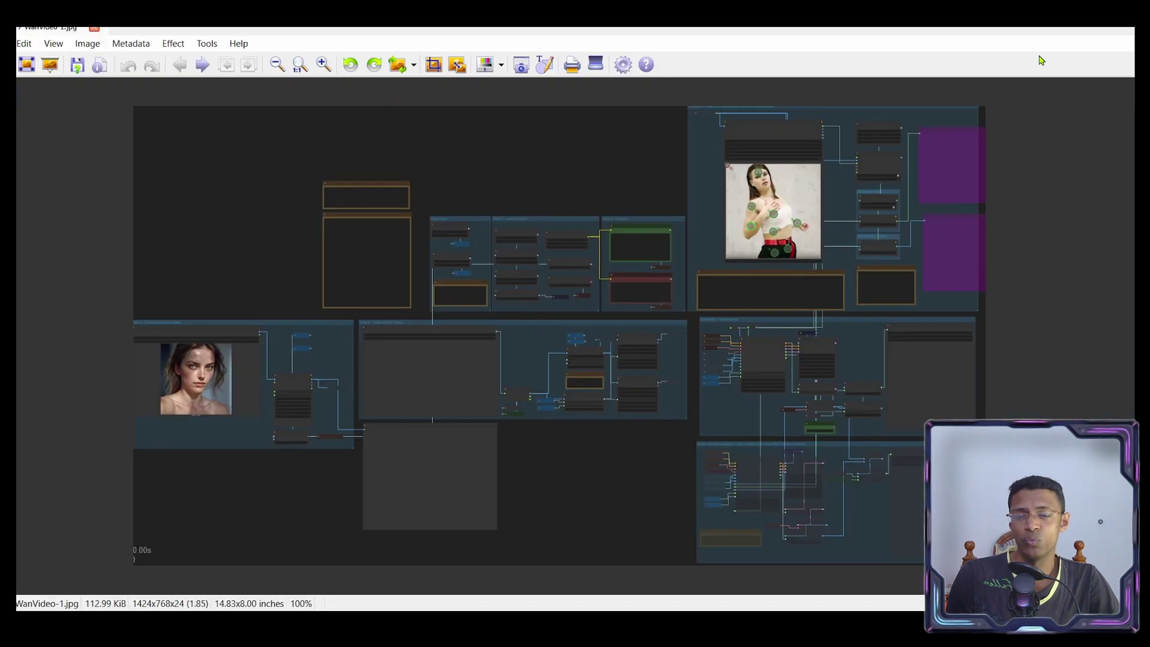
- Copy 7-WanVideo.json from sharvin-workflows into youtube-tutorial\workflows
{"action": "key", "text": "Escape"}
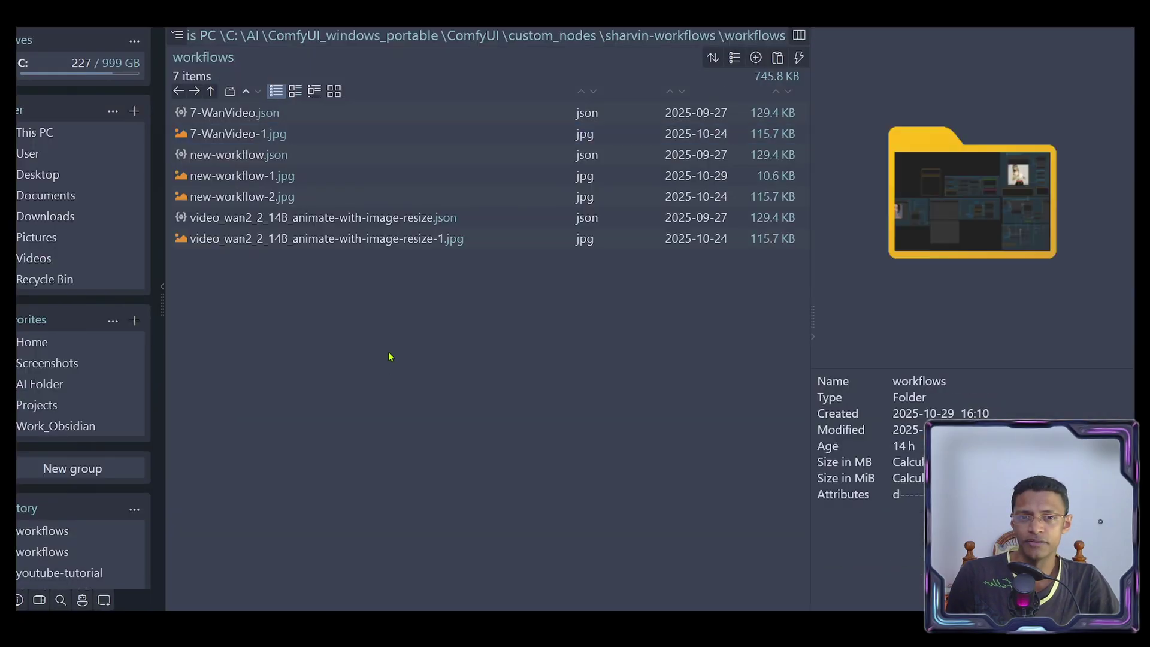
{"action": "left_click", "coordinate": [312, 115]}
{"action": "key", "text": "ctrl+c"}
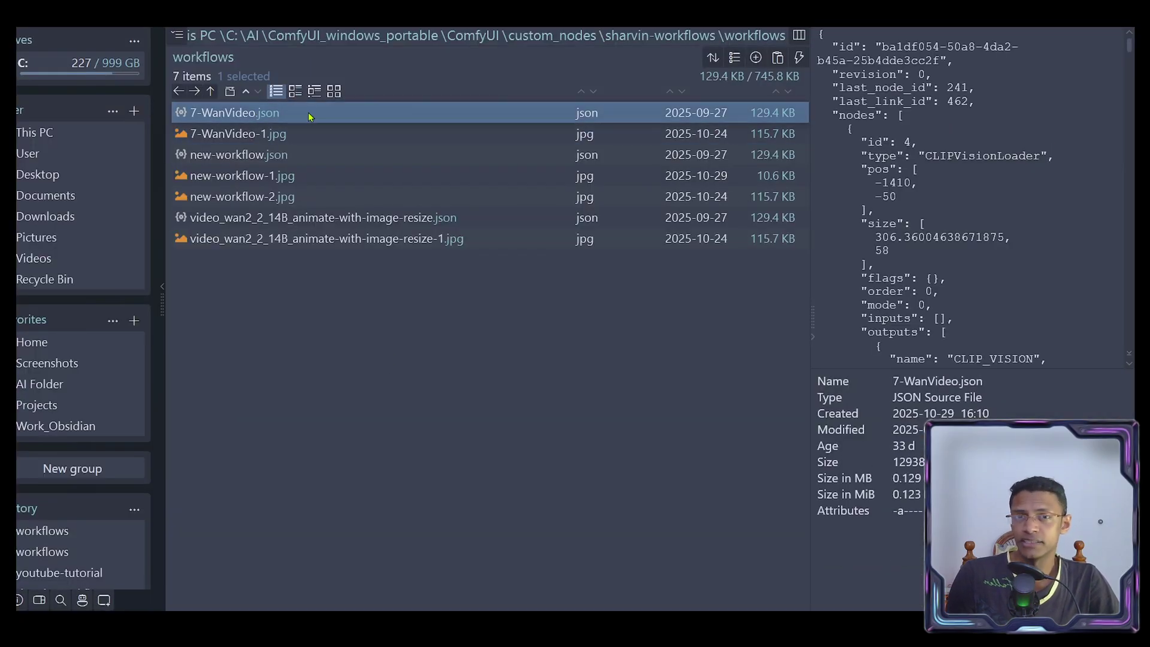
{"action": "key", "text": "alt+Left"}
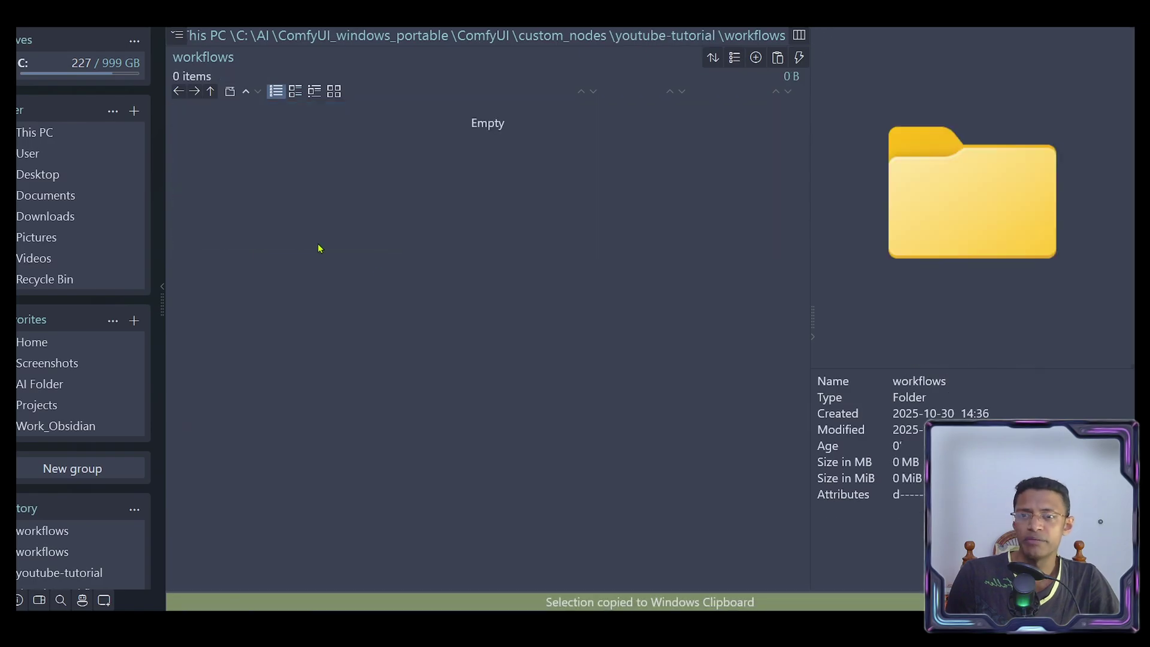
{"action": "key", "text": "ctrl+v"}
{"action": "left_click", "coordinate": [383, 336]}
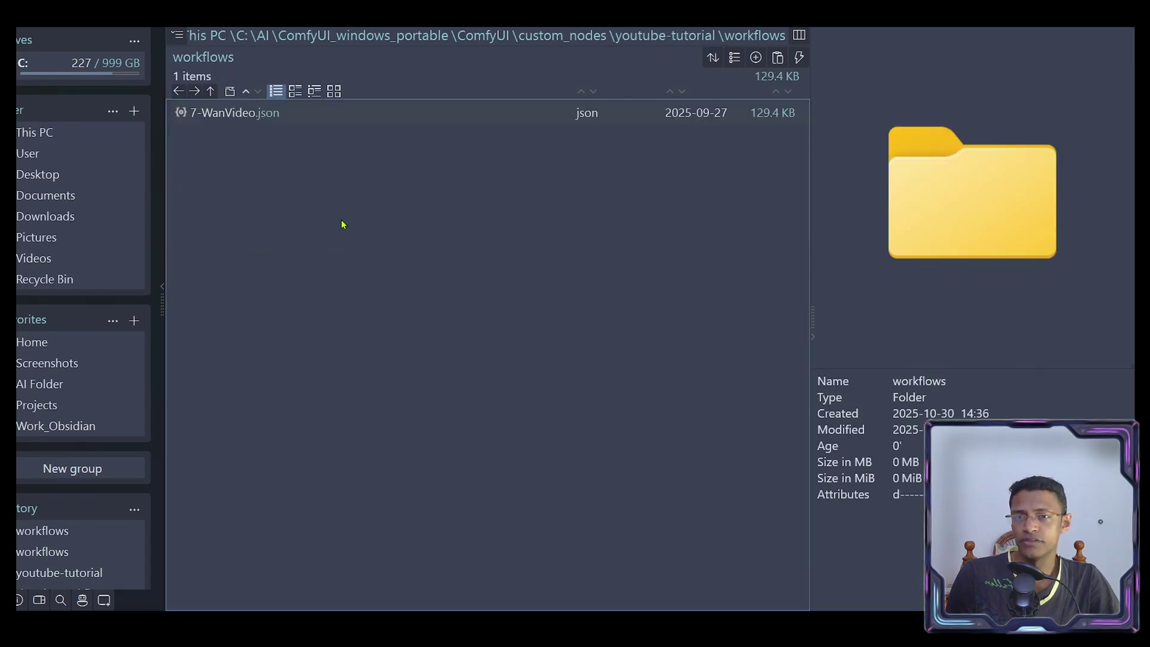
{"action": "key", "text": "Down"}
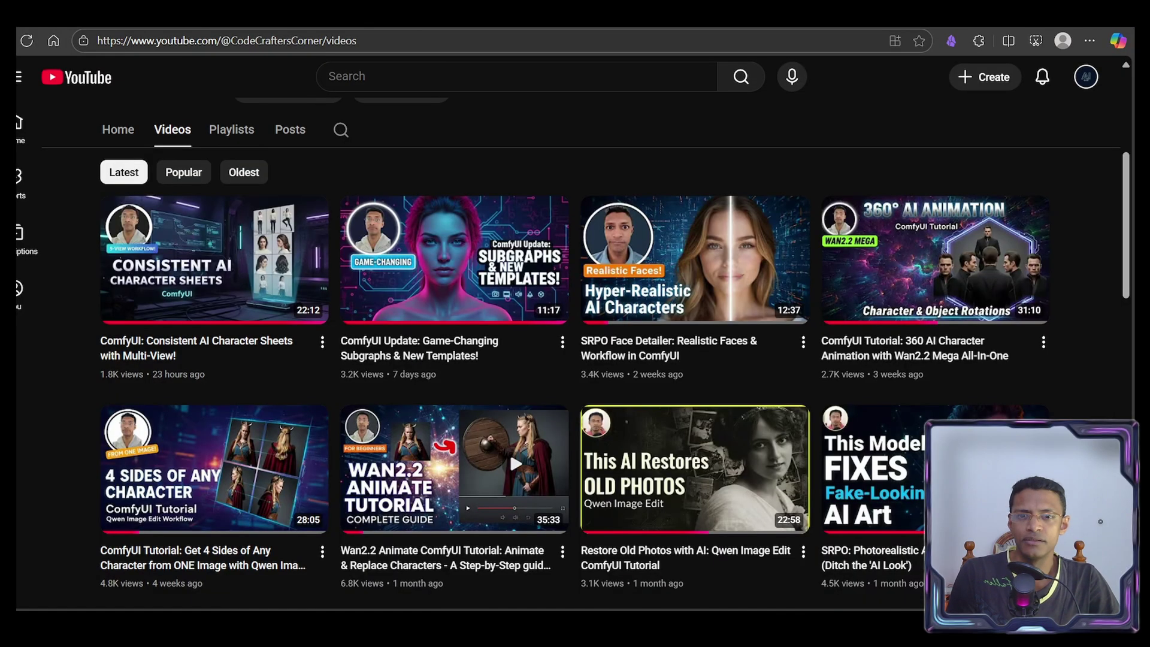
{"action": "key", "text": "PrintScreen"}
{"action": "left_click", "coordinate": [1095, 411]}
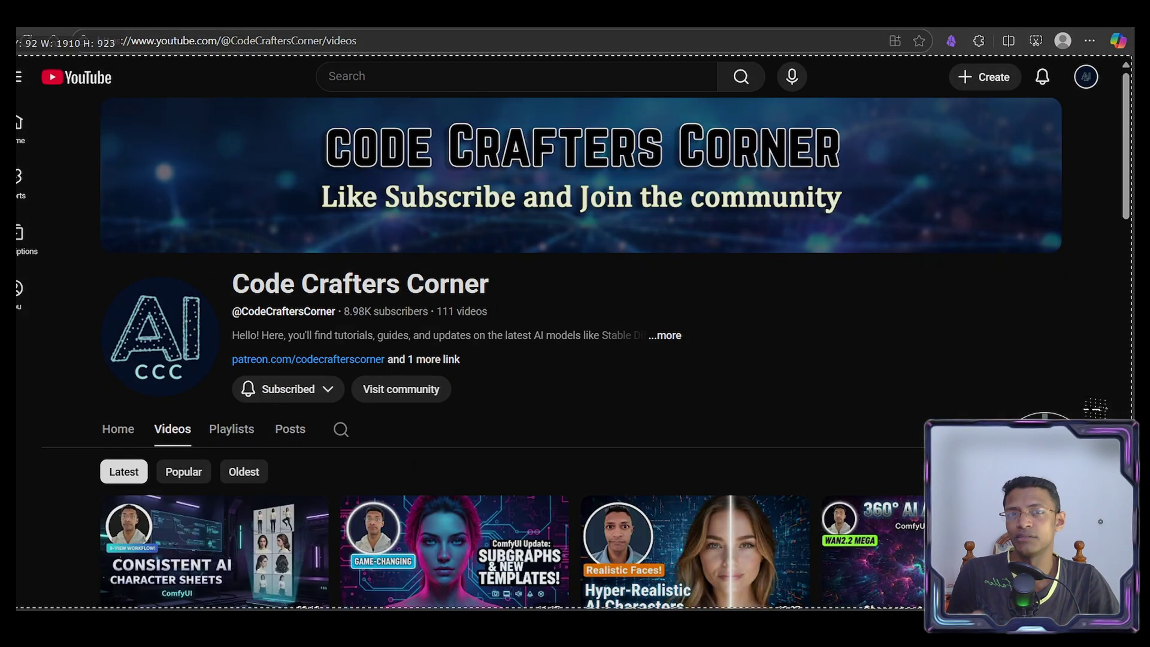
{"action": "left_click", "coordinate": [342, 220]}
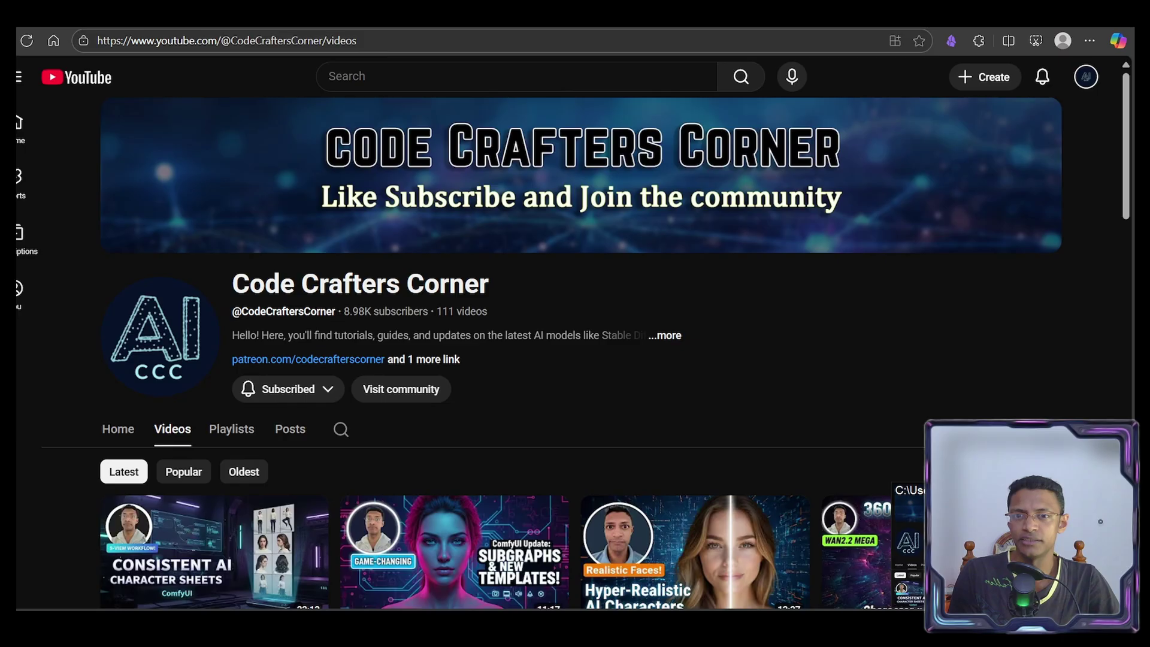
{"action": "key", "text": "alt+Tab"}
{"action": "key", "text": "ctrl+v"}
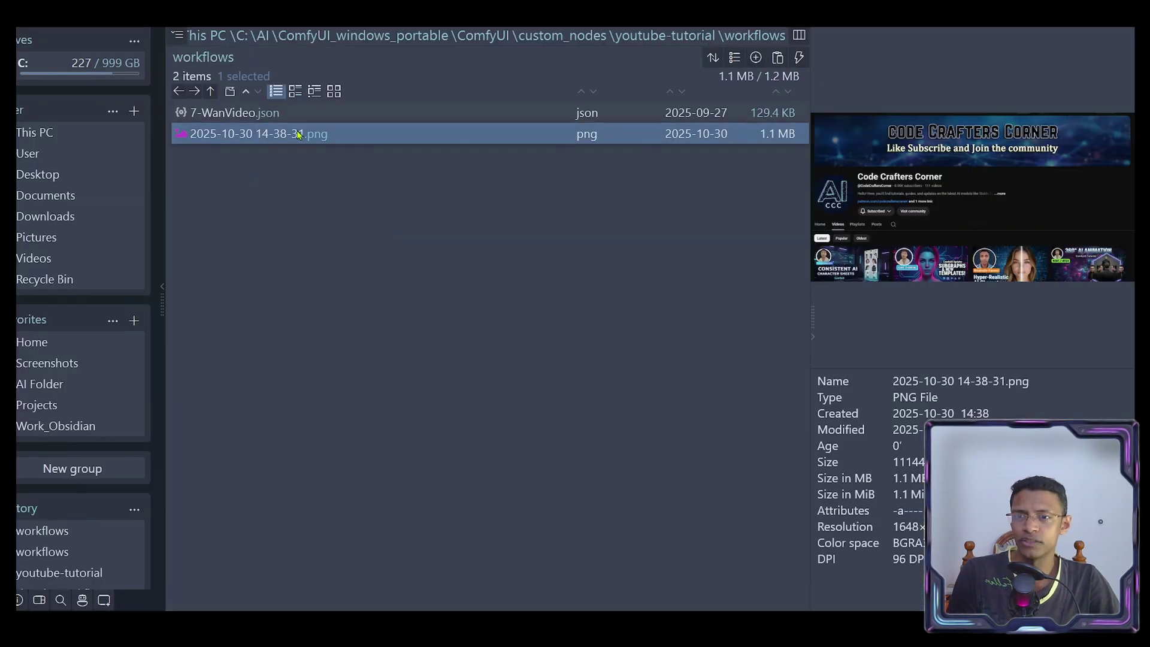
{"action": "key", "text": "Delete"}
{"action": "key", "text": "ctrl+v"}
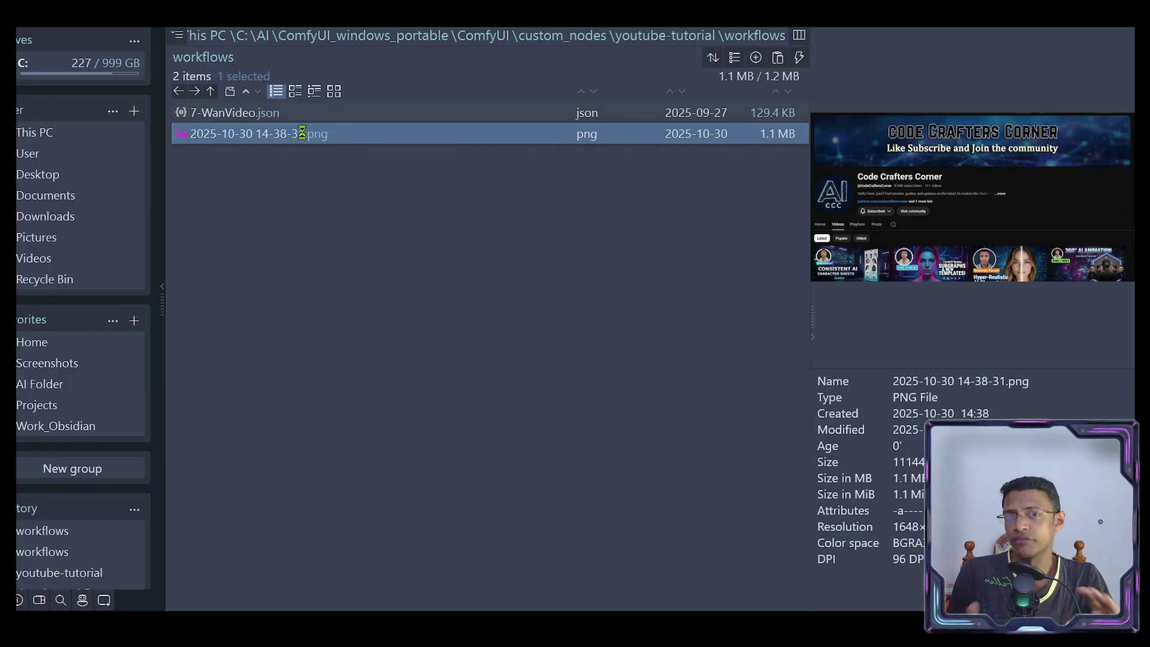
{"action": "right_click", "coordinate": [308, 133]}
{"action": "left_click", "coordinate": [252, 179]}
{"action": "left_click", "coordinate": [318, 144]}
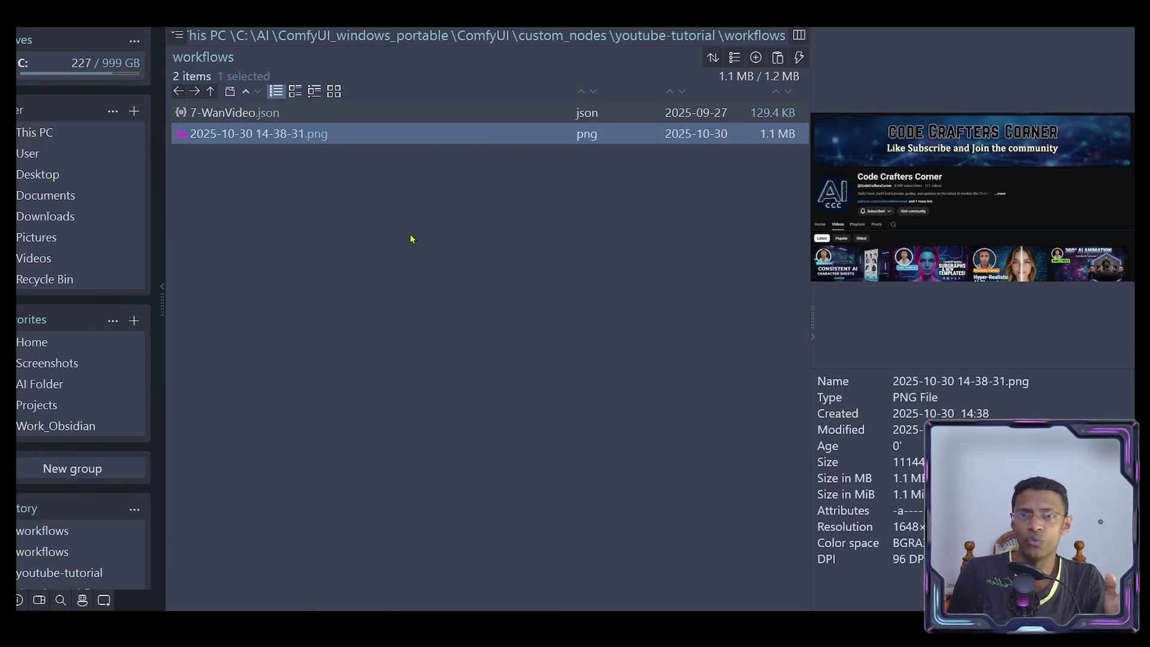
{"action": "right_click", "coordinate": [314, 141]}
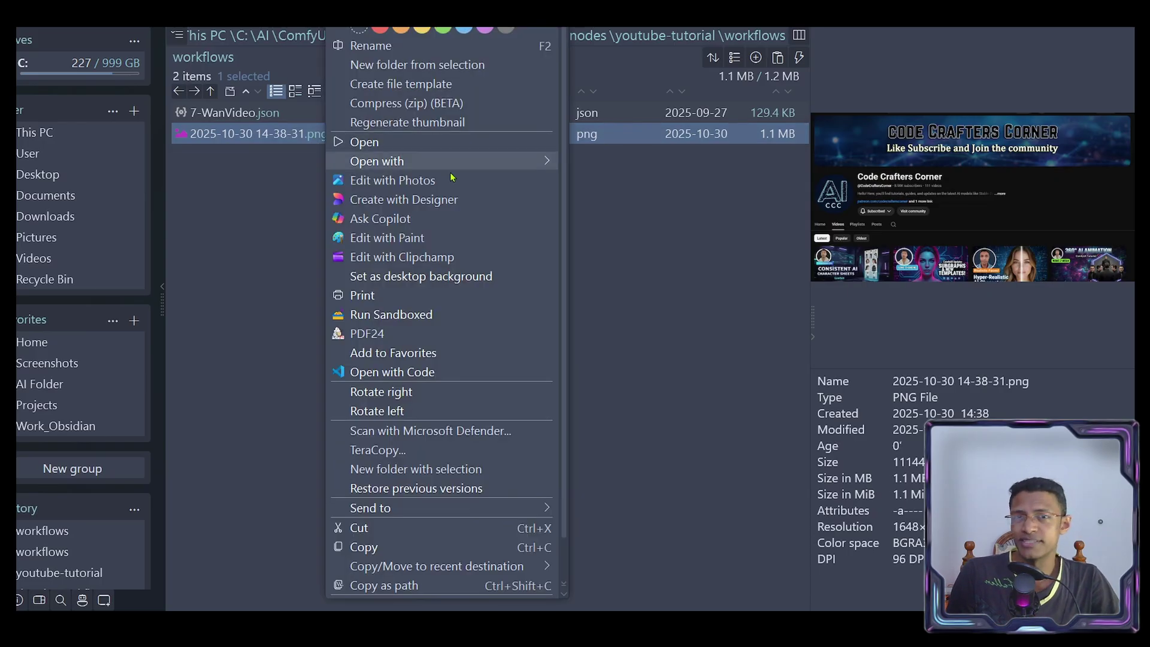
{"action": "left_click", "coordinate": [446, 238]}
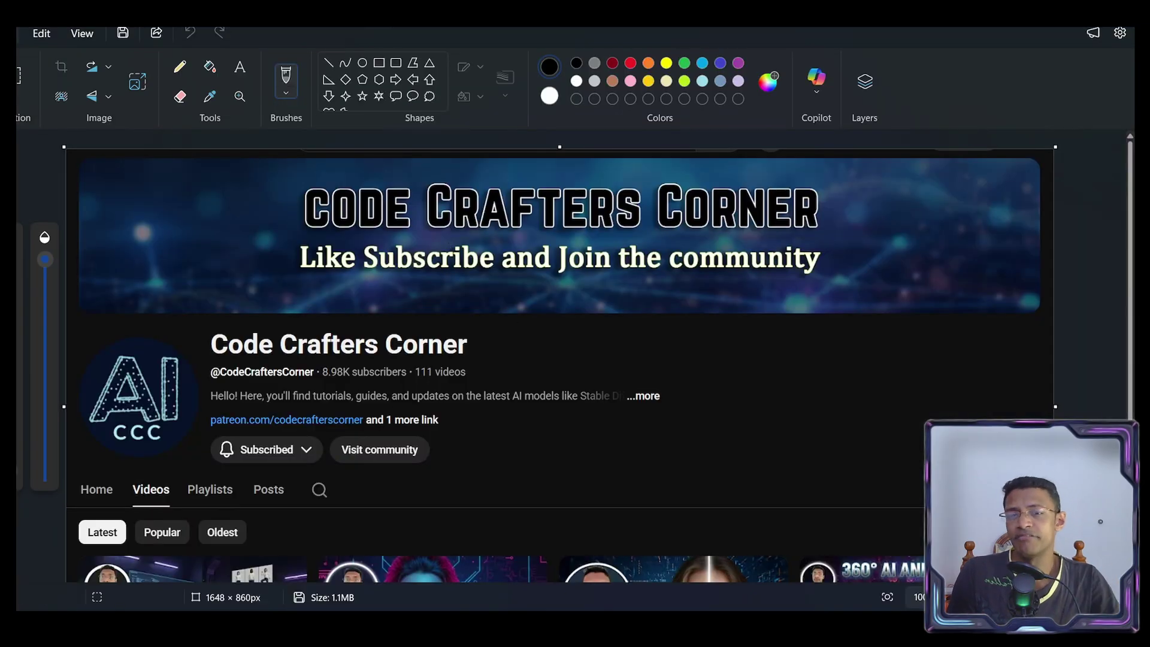
{"action": "left_click", "coordinate": [12, 33]}
{"action": "mouse_move", "coordinate": [69, 187]}
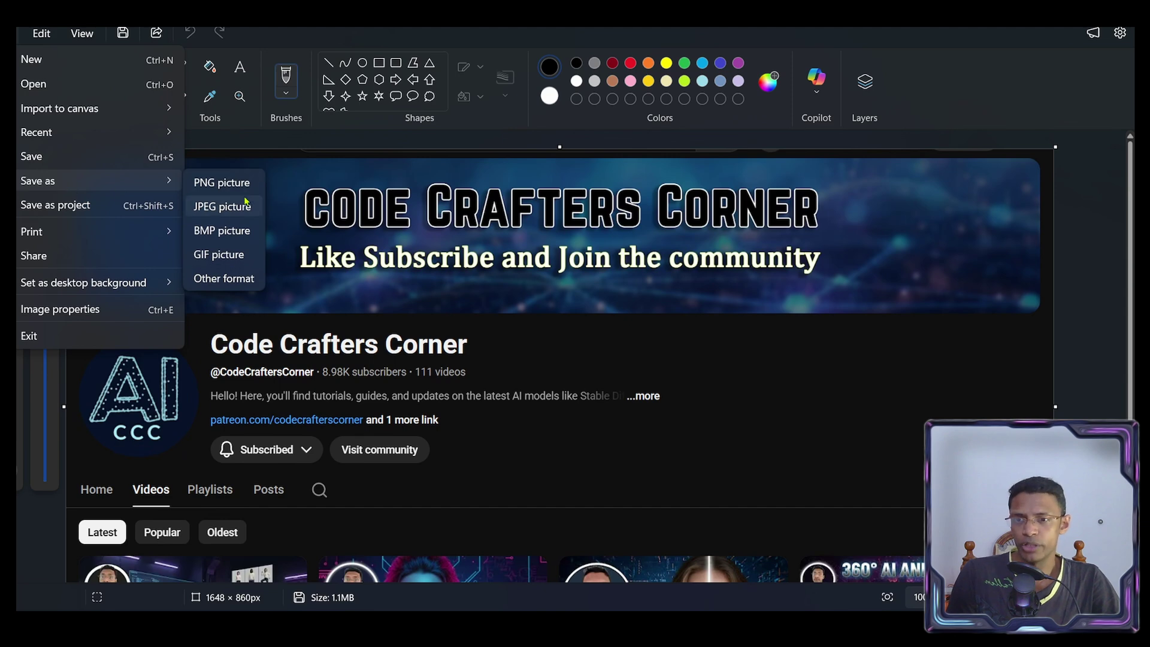
{"action": "left_click", "coordinate": [232, 212]}
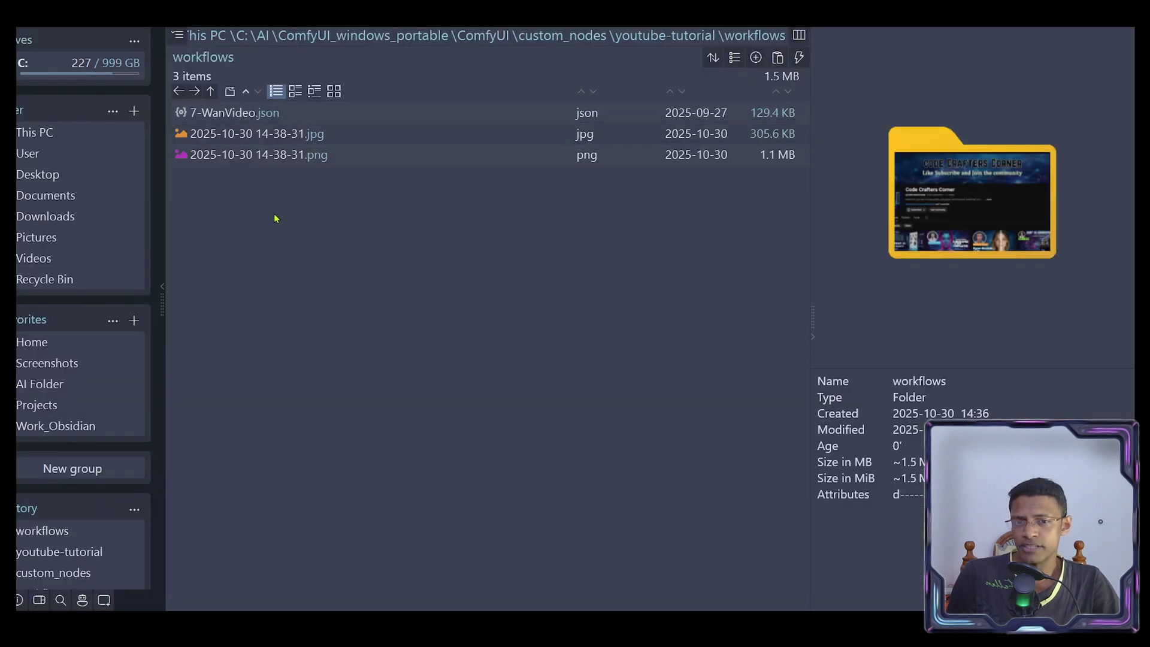
- Delete the PNG screenshot from the workflows folder
{"action": "left_click_drag", "start_coordinate": [331, 268], "coordinate": [169, 100]}
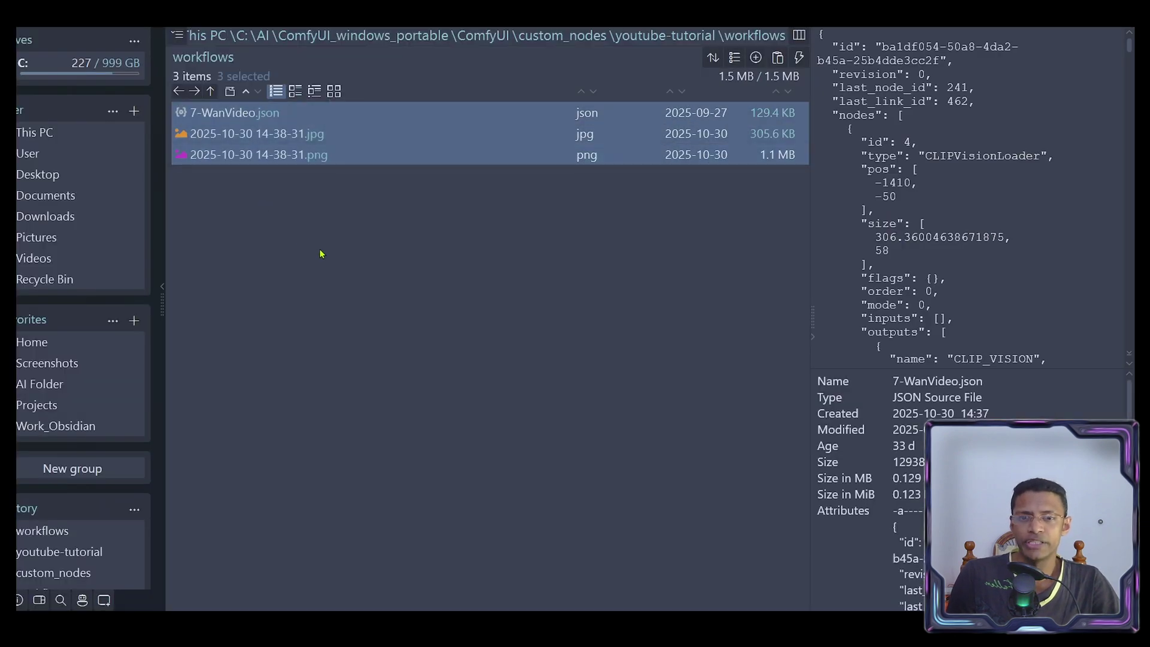
{"action": "left_click", "coordinate": [319, 254]}
{"action": "left_click", "coordinate": [264, 113]}
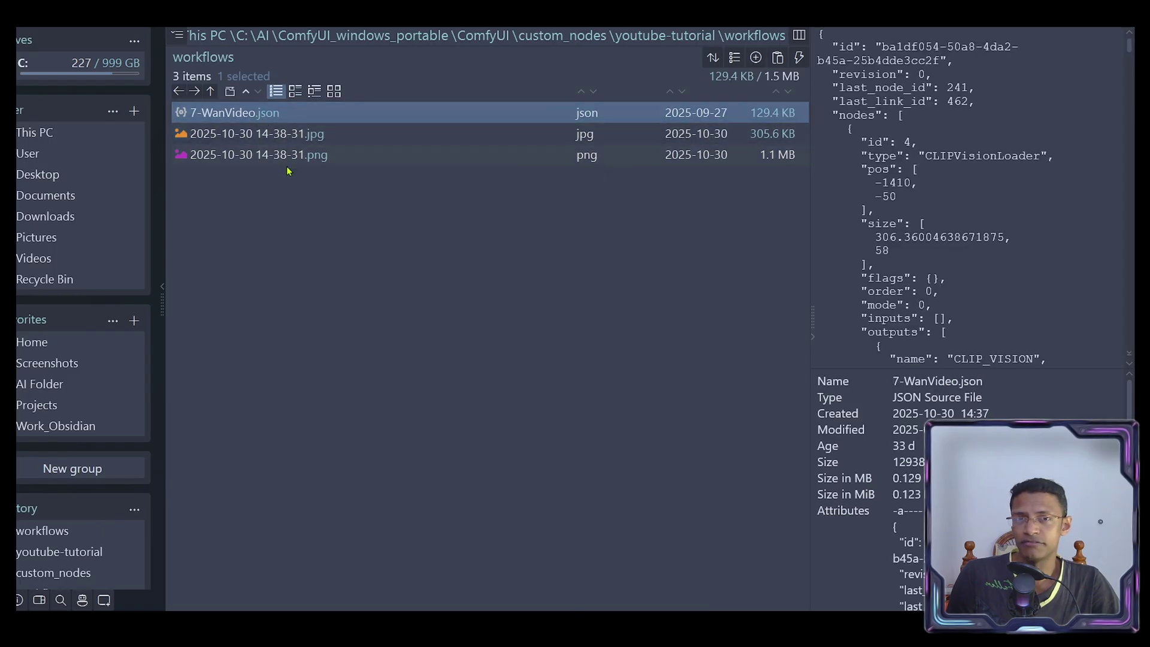
{"action": "left_click", "coordinate": [287, 156]}
{"action": "left_click", "coordinate": [281, 135]}
{"action": "left_click", "coordinate": [277, 114]}
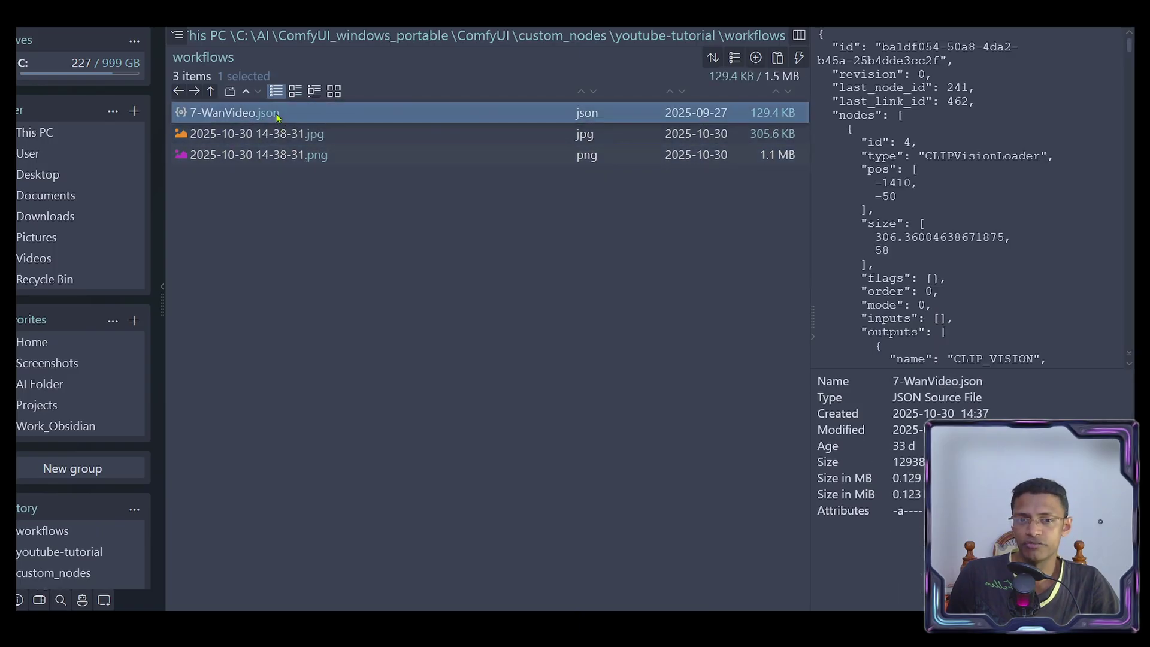
{"action": "left_click", "coordinate": [317, 157]}
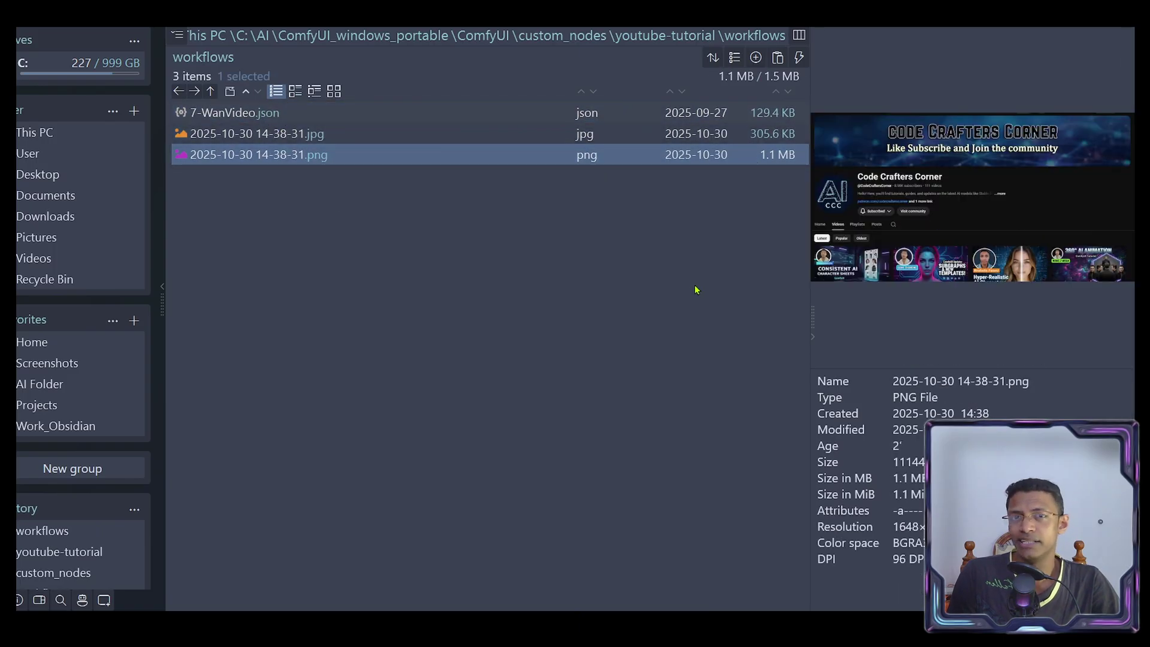
{"action": "key", "text": "Delete"}
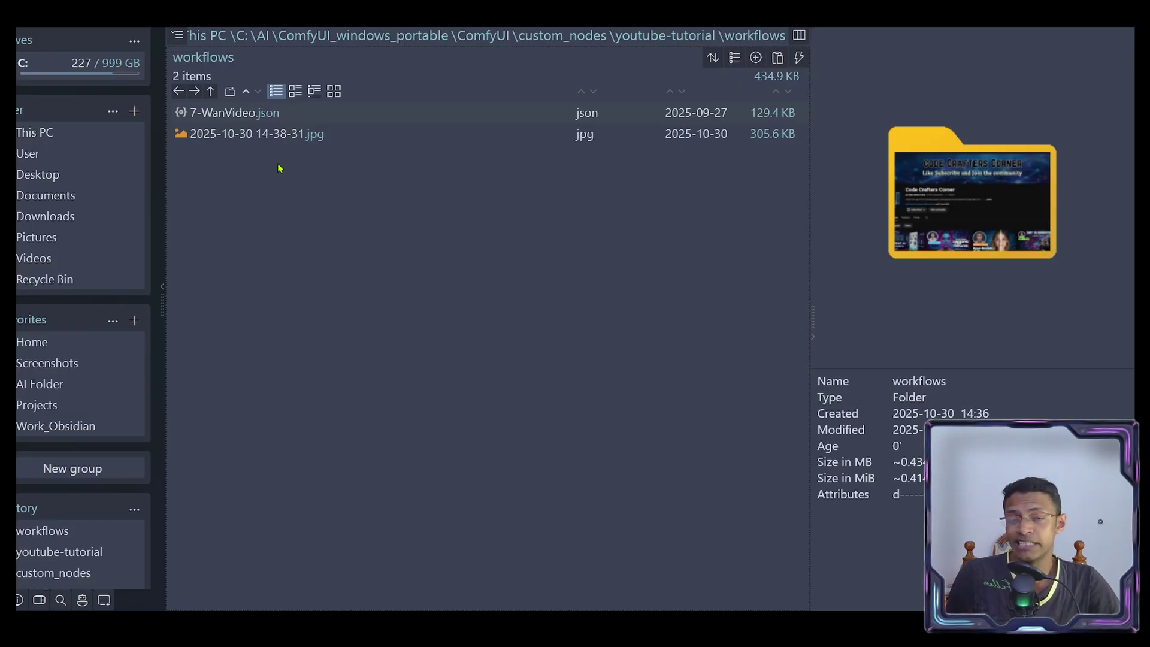
- Rename 7-WanVideo.json to wan-video.json
{"action": "key", "text": "F2"}
{"action": "key", "text": "BackSpace"}
{"action": "type", "text": "wan-video"}
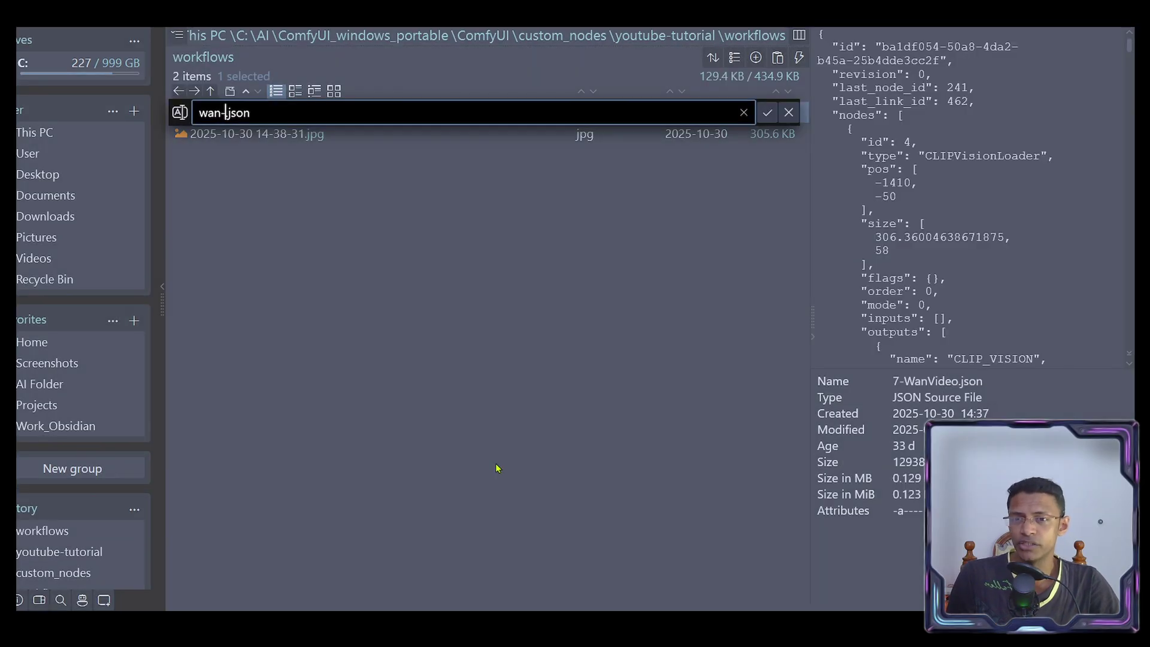
{"action": "key", "text": "Return"}
{"action": "left_click", "coordinate": [496, 468]}
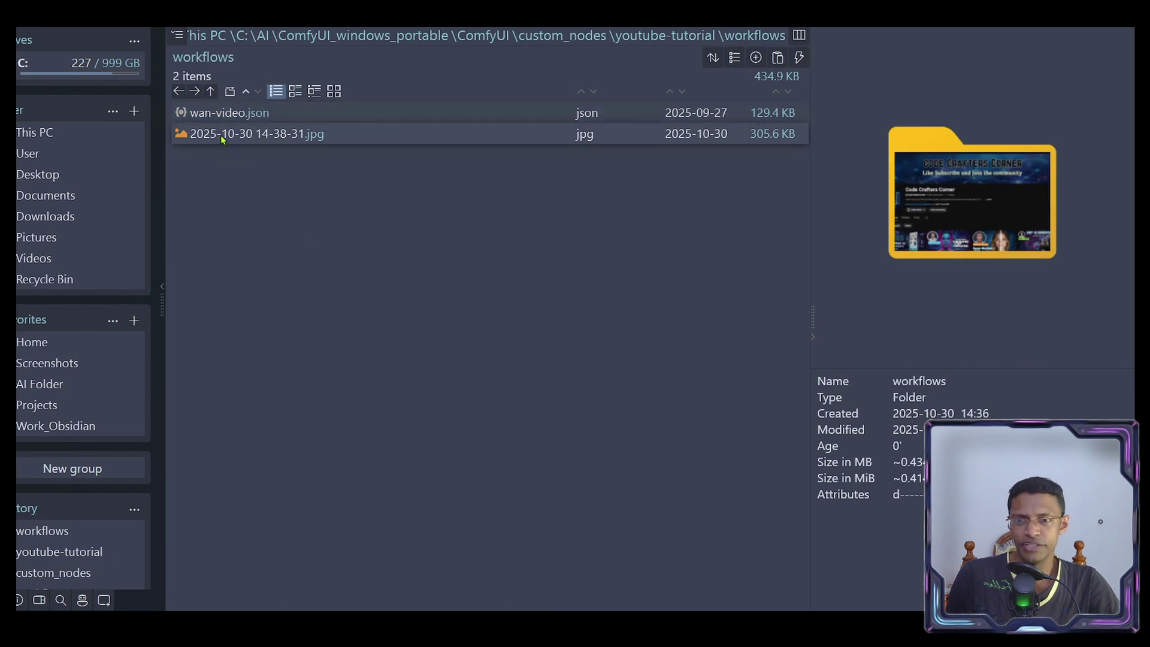
- Rename the JPG preview image to wan-video.jpg to match the workflow
{"action": "key", "text": "Down"}
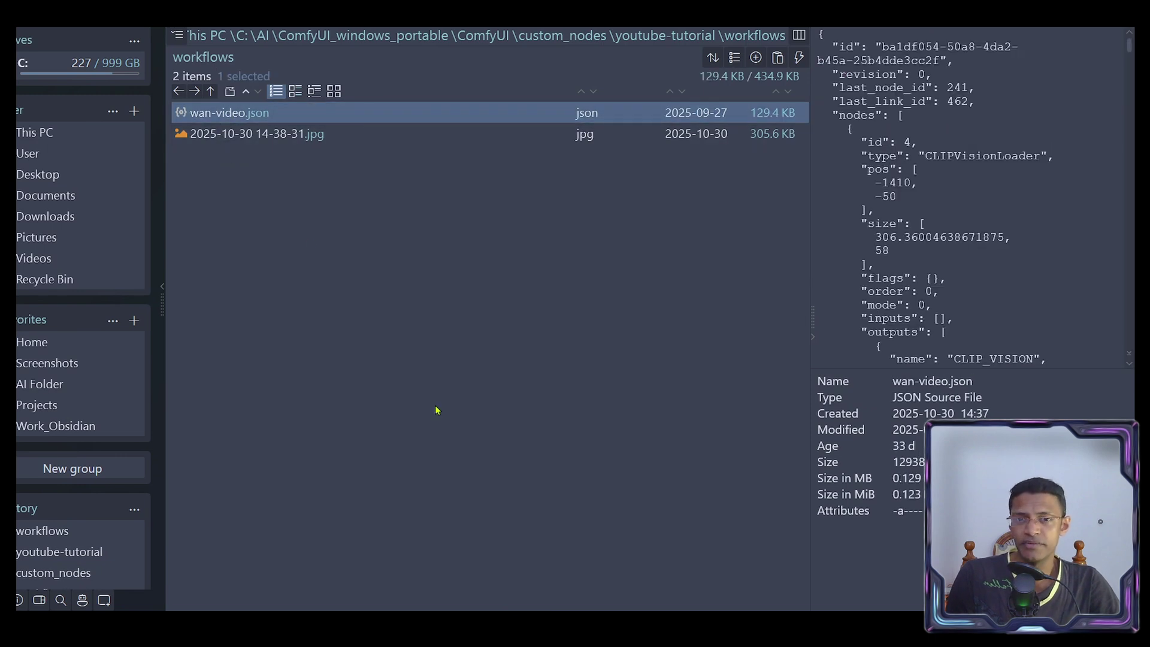
{"action": "key", "text": "F2"}
{"action": "key", "text": "ctrl+c"}
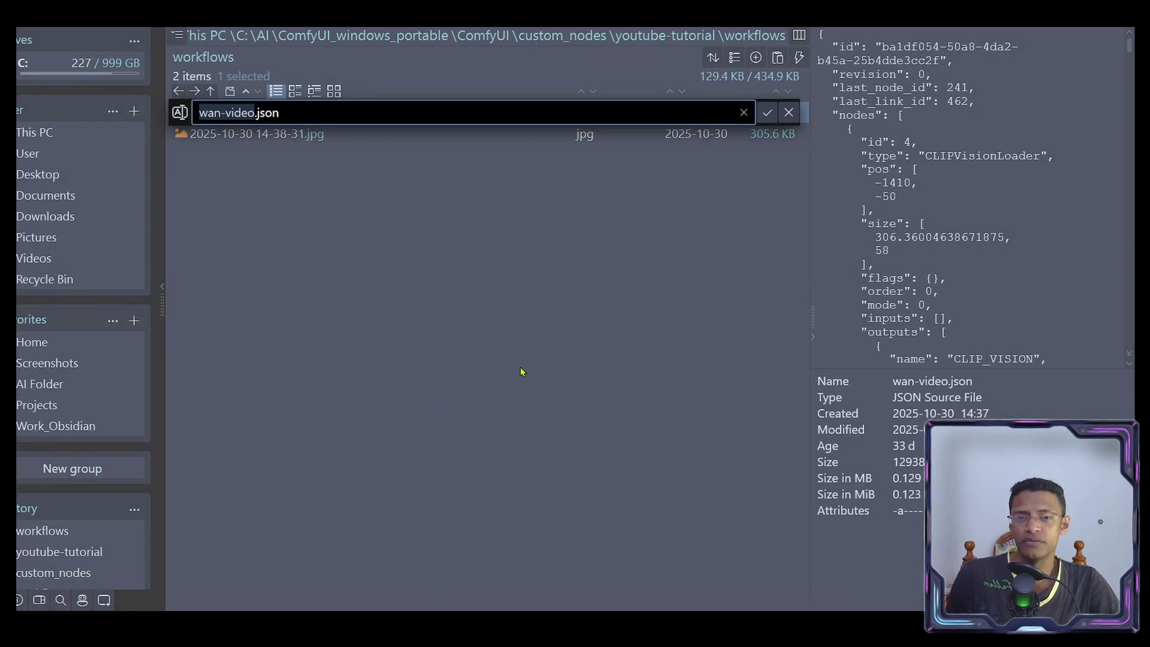
{"action": "key", "text": "Tab"}
{"action": "key", "text": "ctrl+v"}
{"action": "key", "text": "Return"}
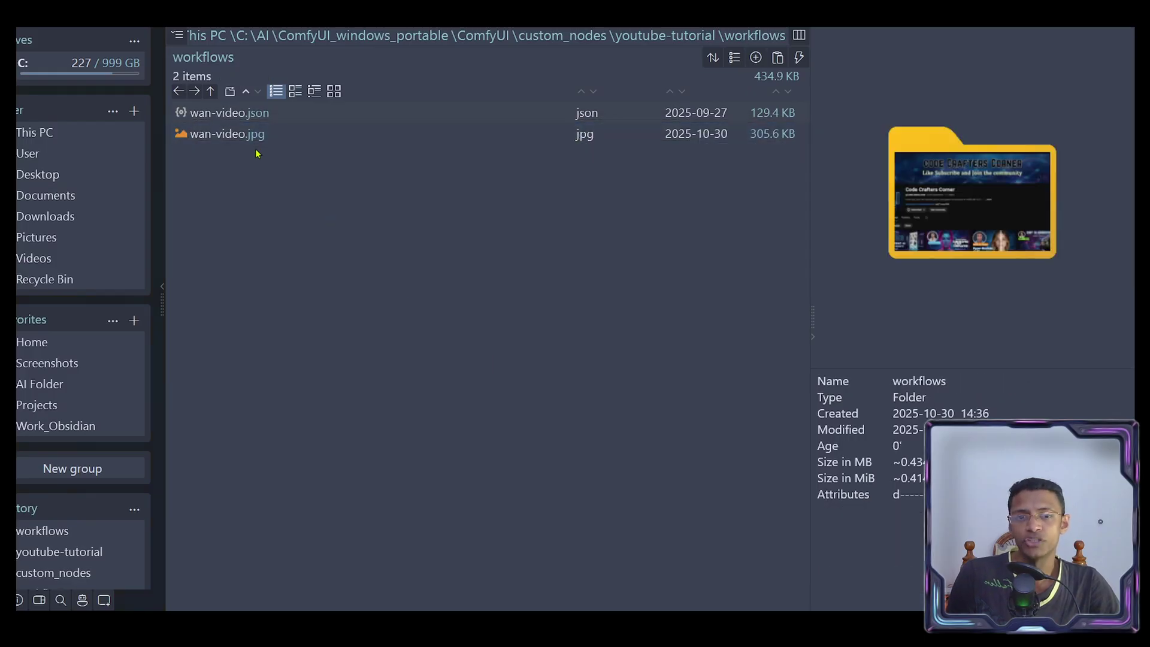
{"action": "left_click", "coordinate": [247, 122]}
{"action": "left_click", "coordinate": [240, 135]}
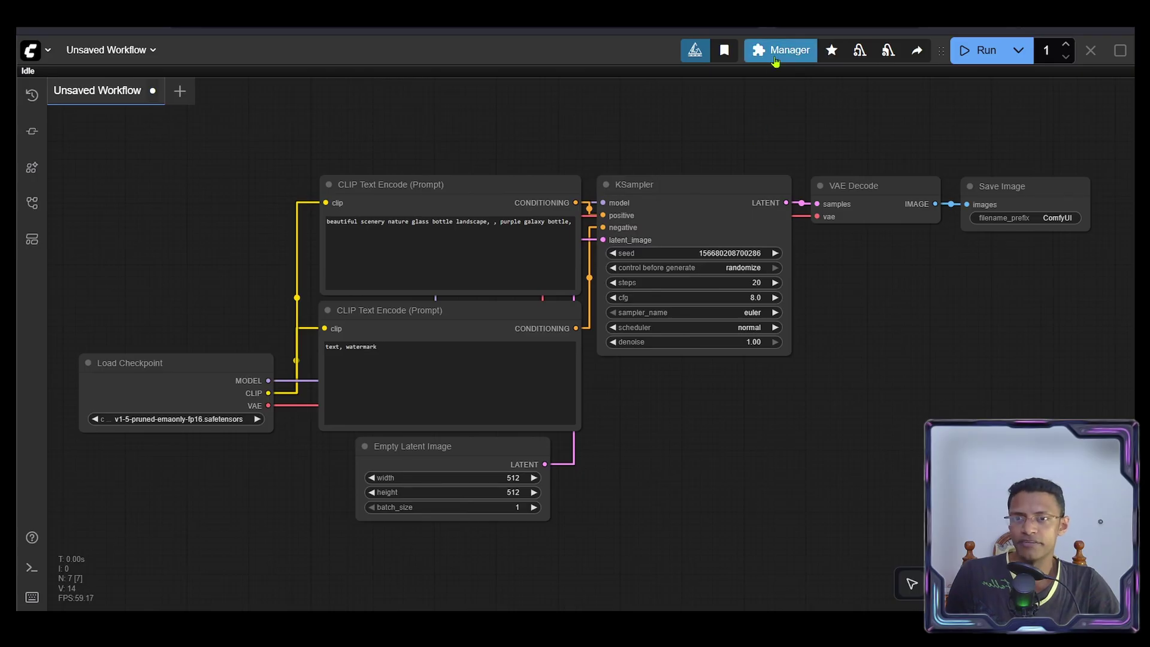
- Restart the ComfyUI server from the Manager and bring up the PowerShell server log
{"action": "left_click", "coordinate": [778, 52]}
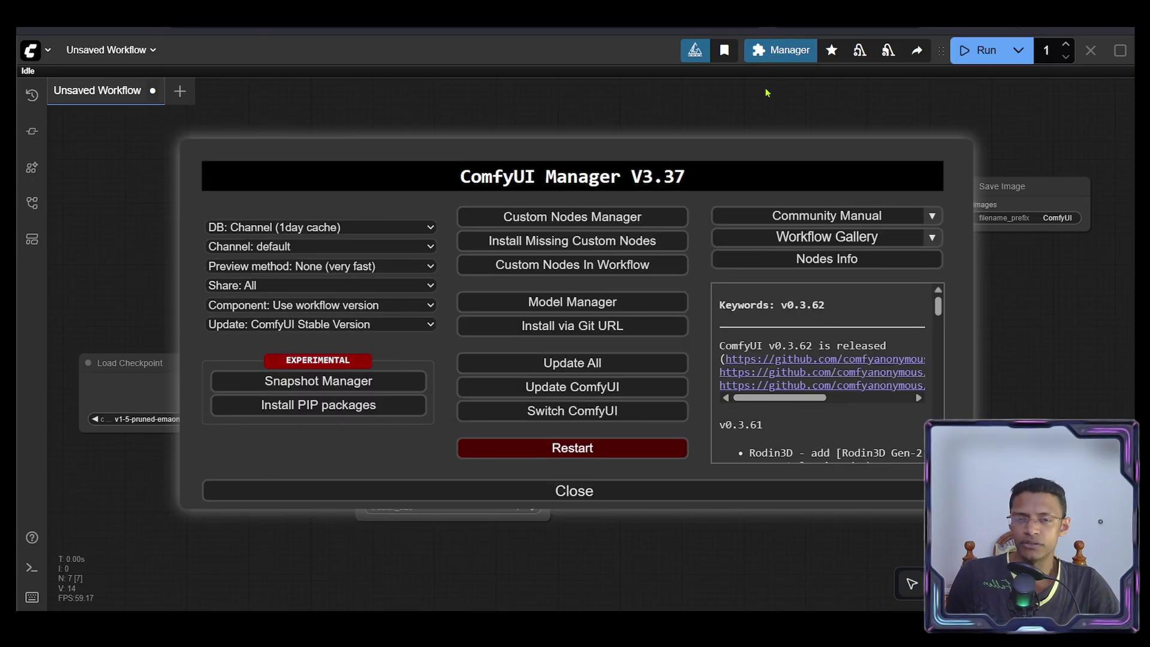
{"action": "left_click", "coordinate": [583, 450]}
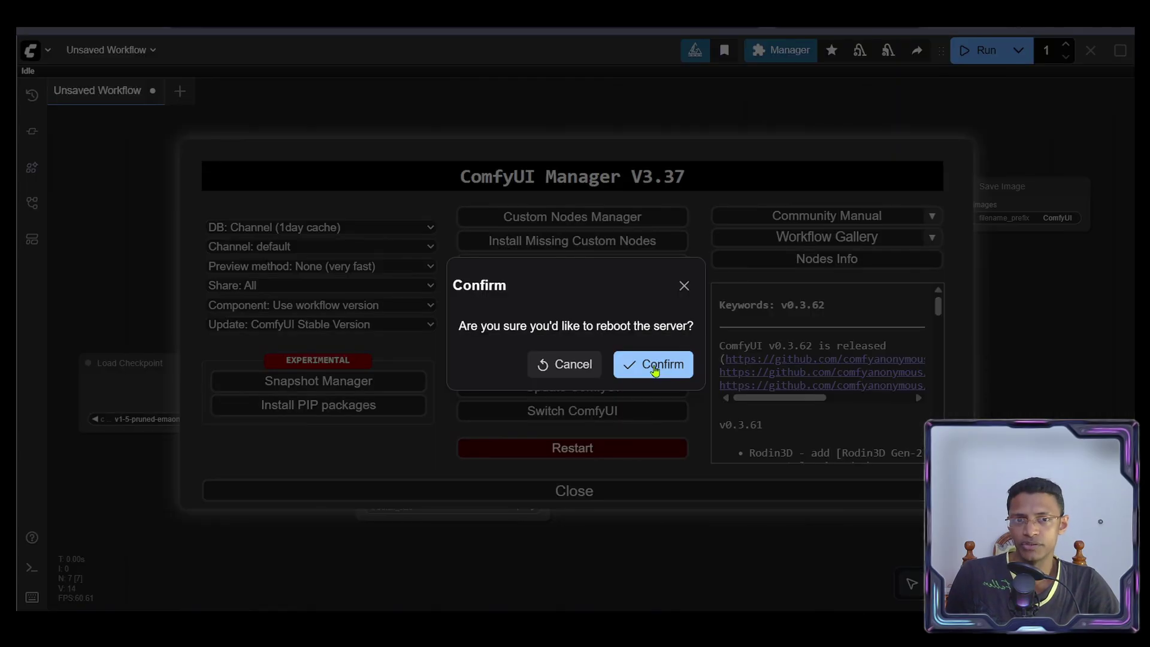
{"action": "left_click", "coordinate": [654, 364]}
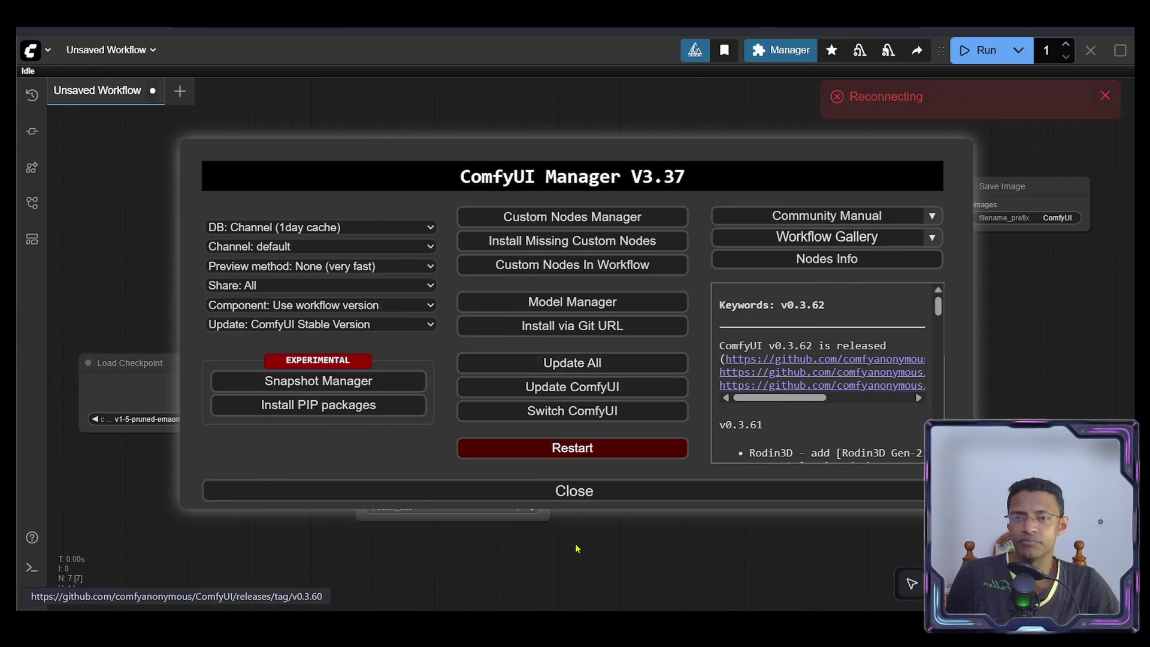
{"action": "mouse_move", "coordinate": [494, 625]}
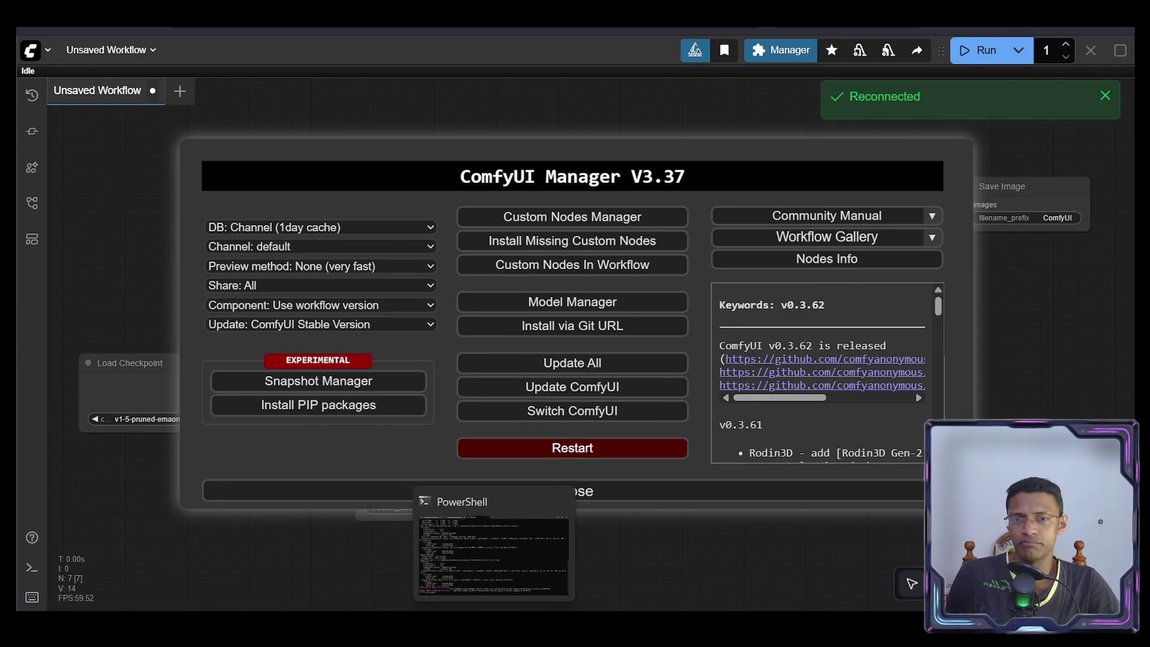
{"action": "left_click", "coordinate": [470, 497]}
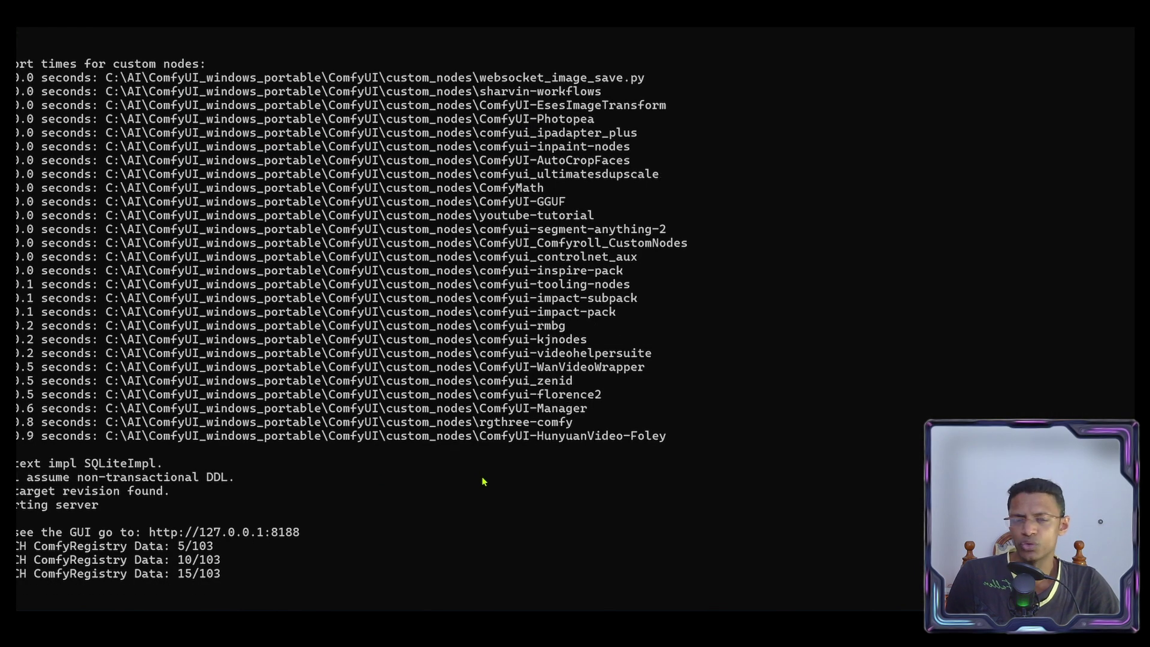
- Verify the log lists sharvin-workflows and youtube-tutorial nodes, then close ComfyUI's Manager
{"action": "scroll", "coordinate": [483, 480], "scroll_direction": "up", "scroll_amount": 1}
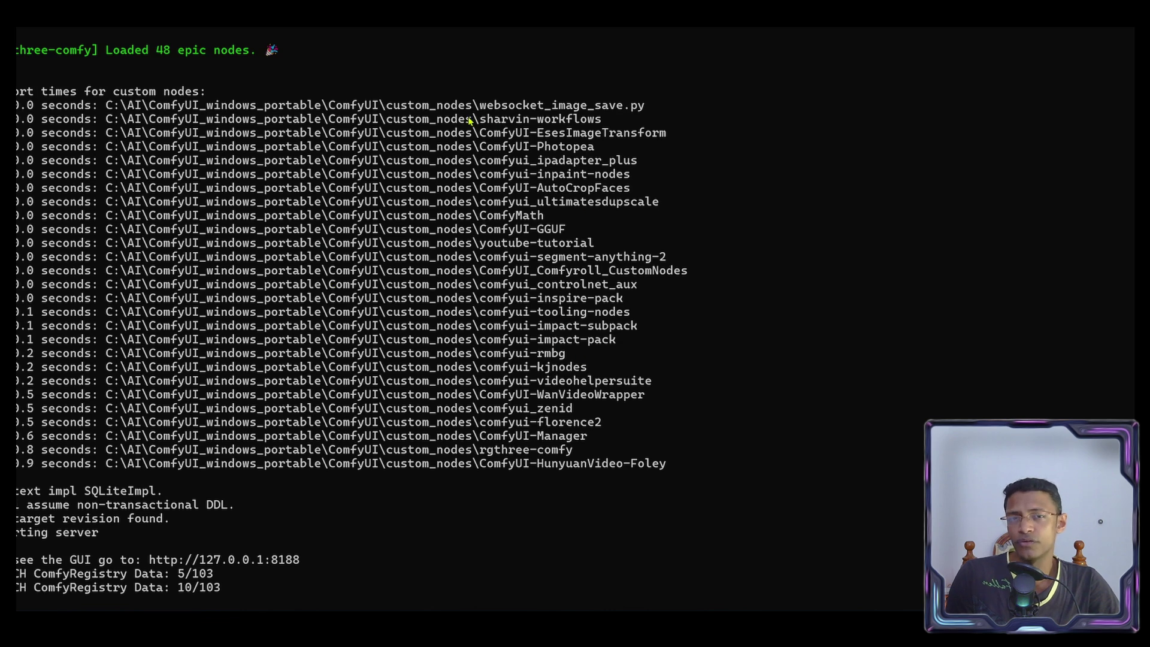
{"action": "left_click_drag", "start_coordinate": [466, 119], "coordinate": [607, 124]}
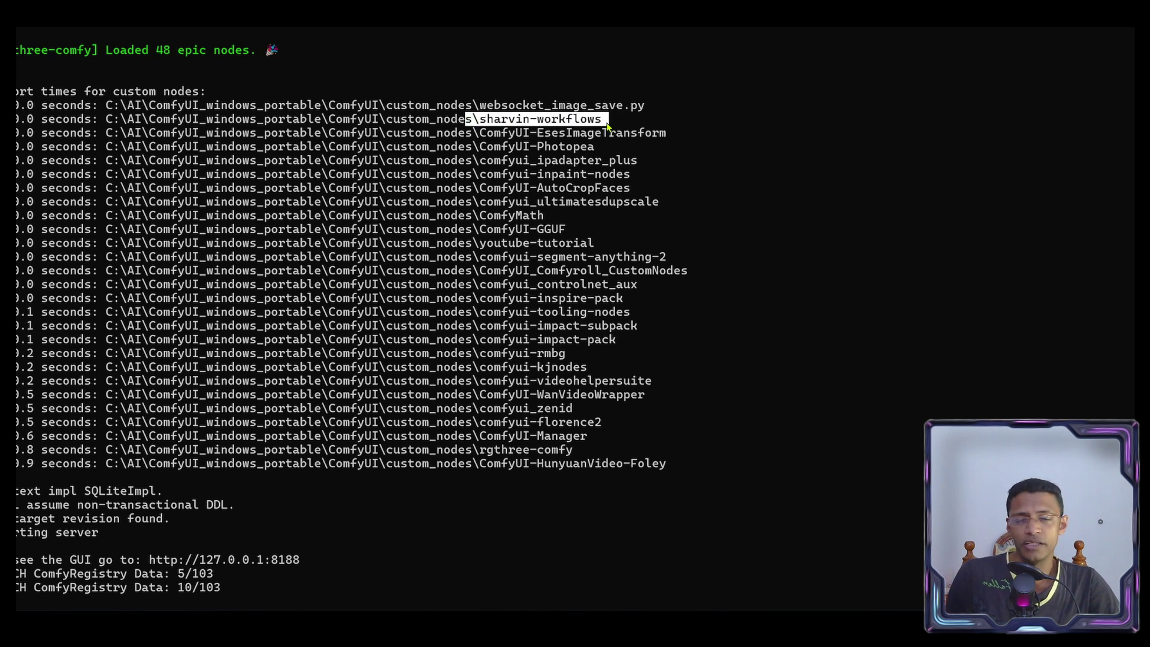
{"action": "left_click_drag", "start_coordinate": [429, 242], "coordinate": [618, 248]}
{"action": "left_click_drag", "start_coordinate": [437, 243], "coordinate": [603, 249]}
{"action": "left_click_drag", "start_coordinate": [20, 244], "coordinate": [242, 244]}
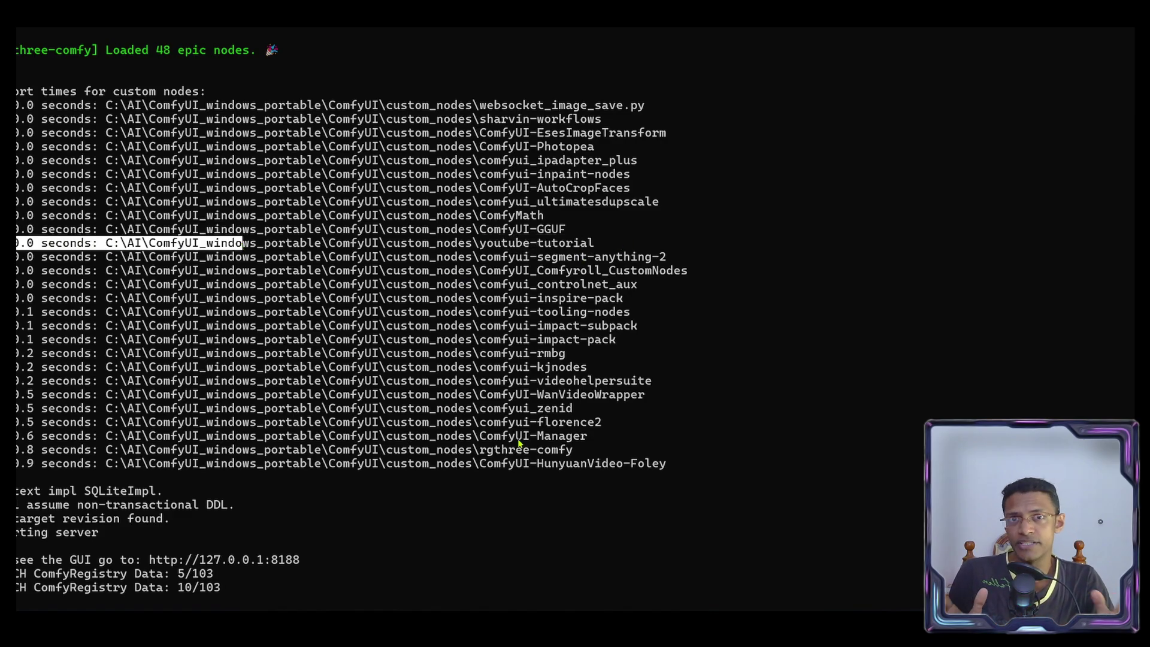
{"action": "left_click_drag", "start_coordinate": [596, 238], "coordinate": [17, 243]}
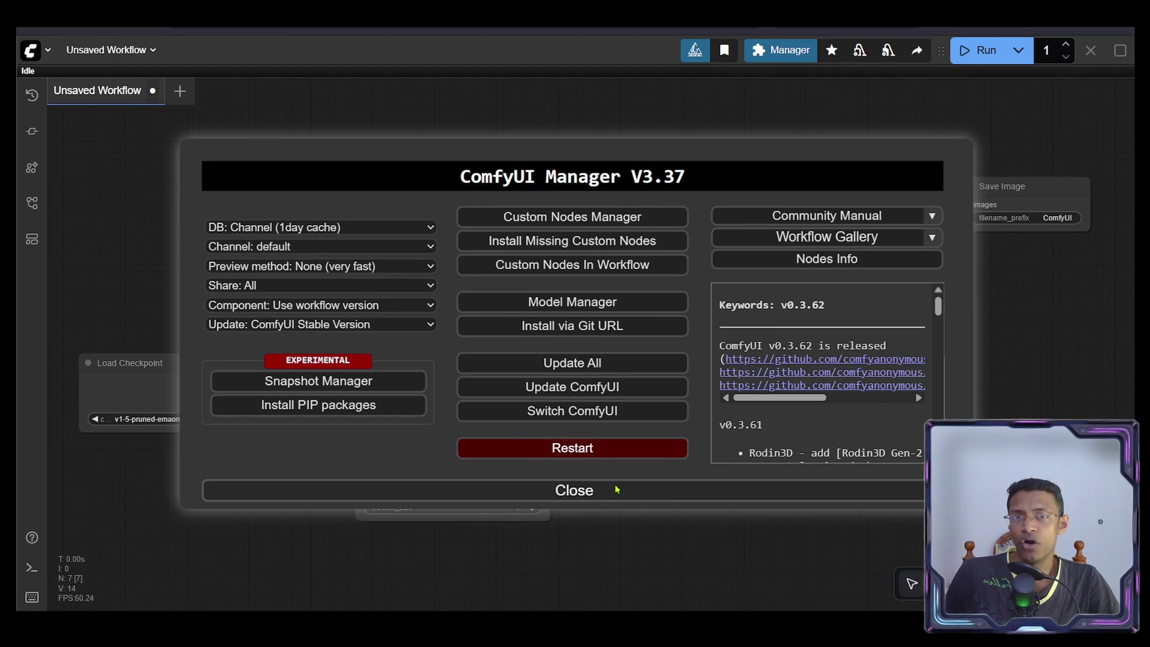
{"action": "left_click", "coordinate": [614, 488]}
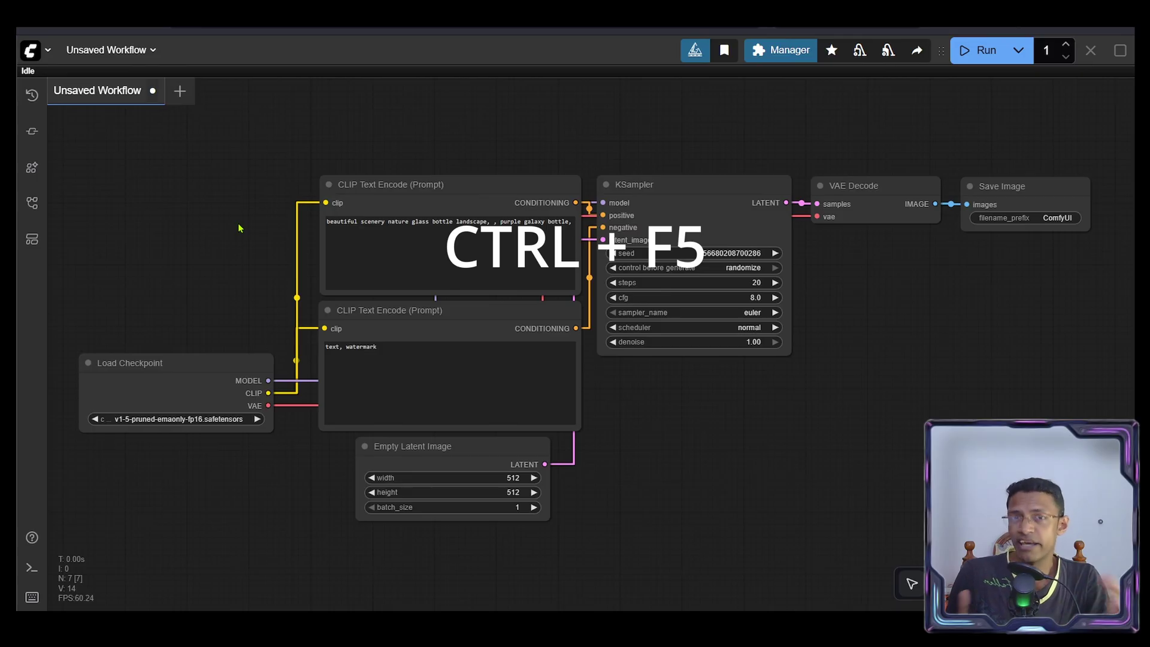
- Hard-refresh the ComfyUI browser page with Ctrl+F5
{"action": "key", "text": "ctrl+F5"}
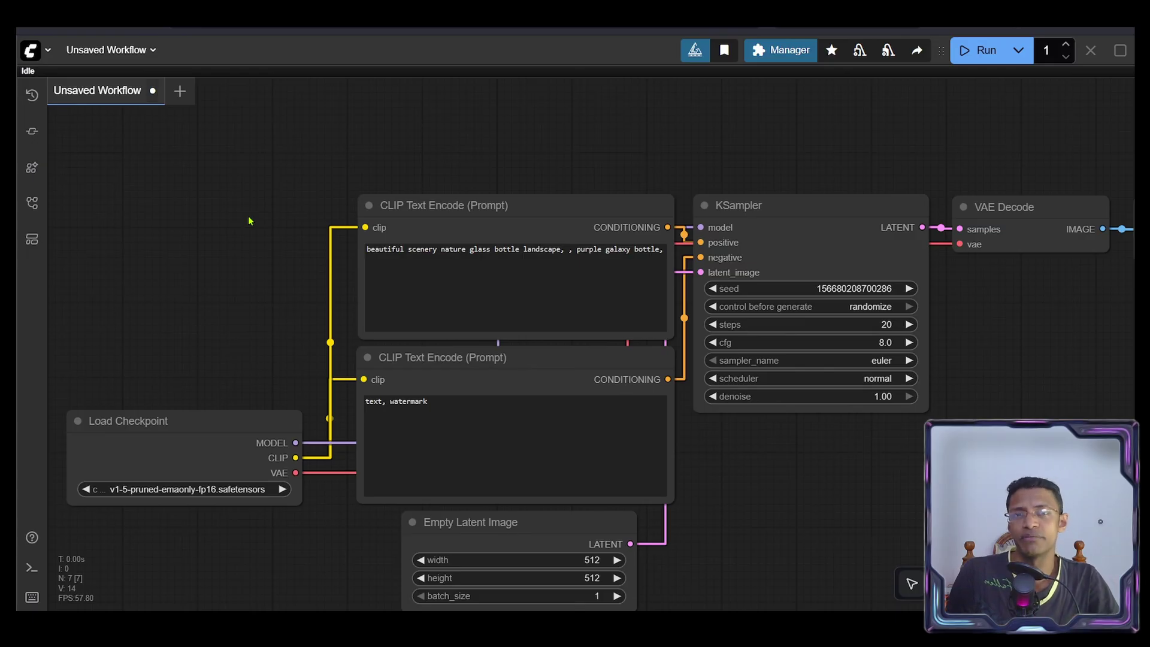
- Show the youtube-tutorial category under EXTENSIONS in Templates, listing the single wan-video template
{"action": "left_click", "coordinate": [33, 239]}
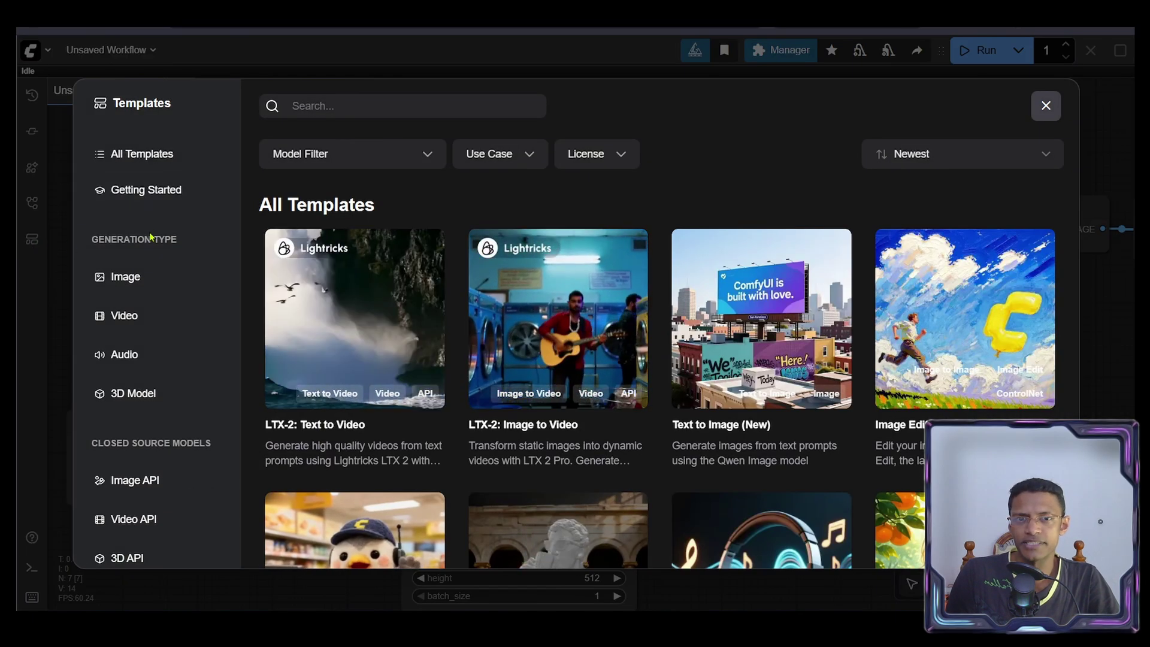
{"action": "scroll", "coordinate": [151, 239], "scroll_direction": "down", "scroll_amount": 5}
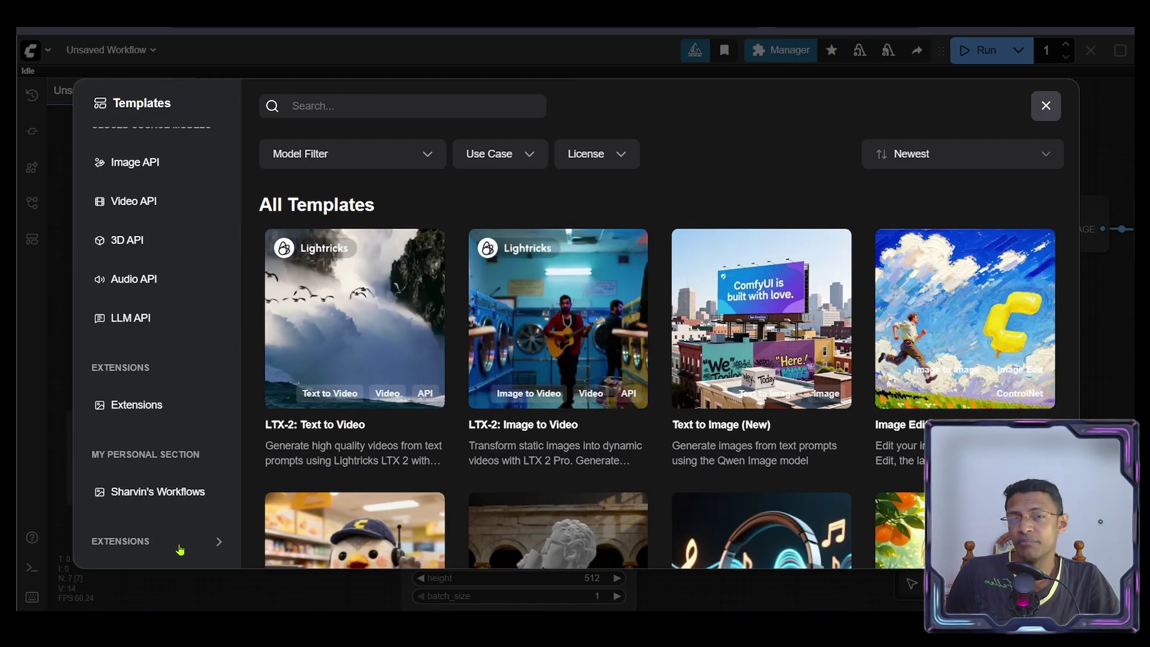
{"action": "left_click", "coordinate": [219, 542]}
{"action": "scroll", "coordinate": [222, 527], "scroll_direction": "down", "scroll_amount": 5}
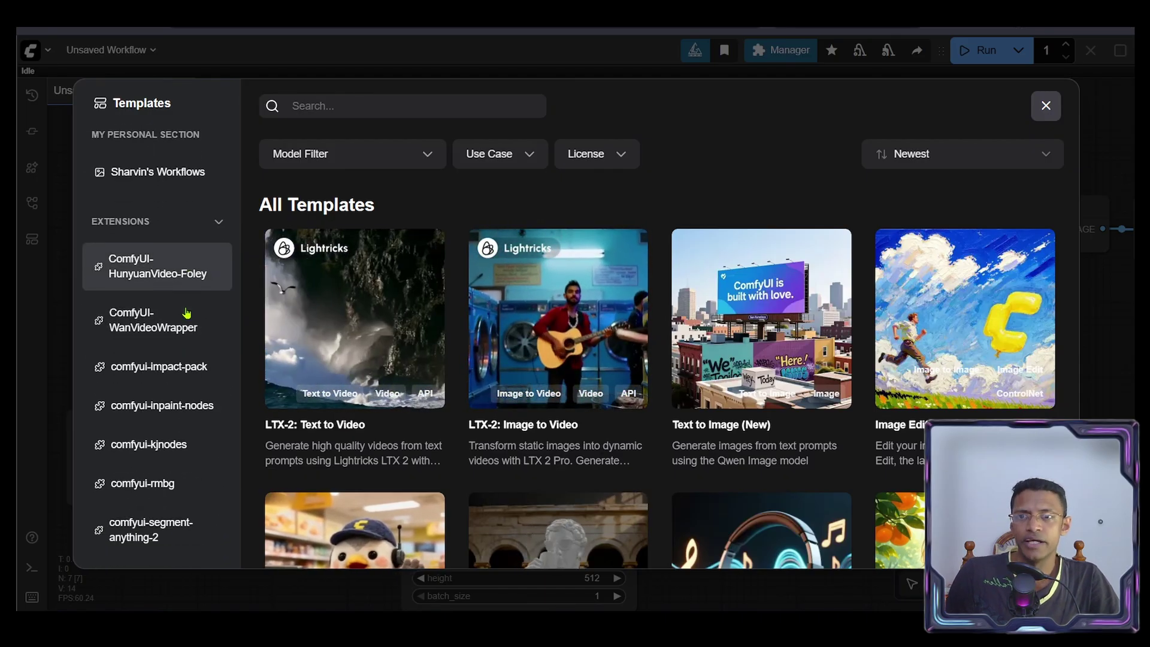
{"action": "scroll", "coordinate": [186, 320], "scroll_direction": "down", "scroll_amount": 3}
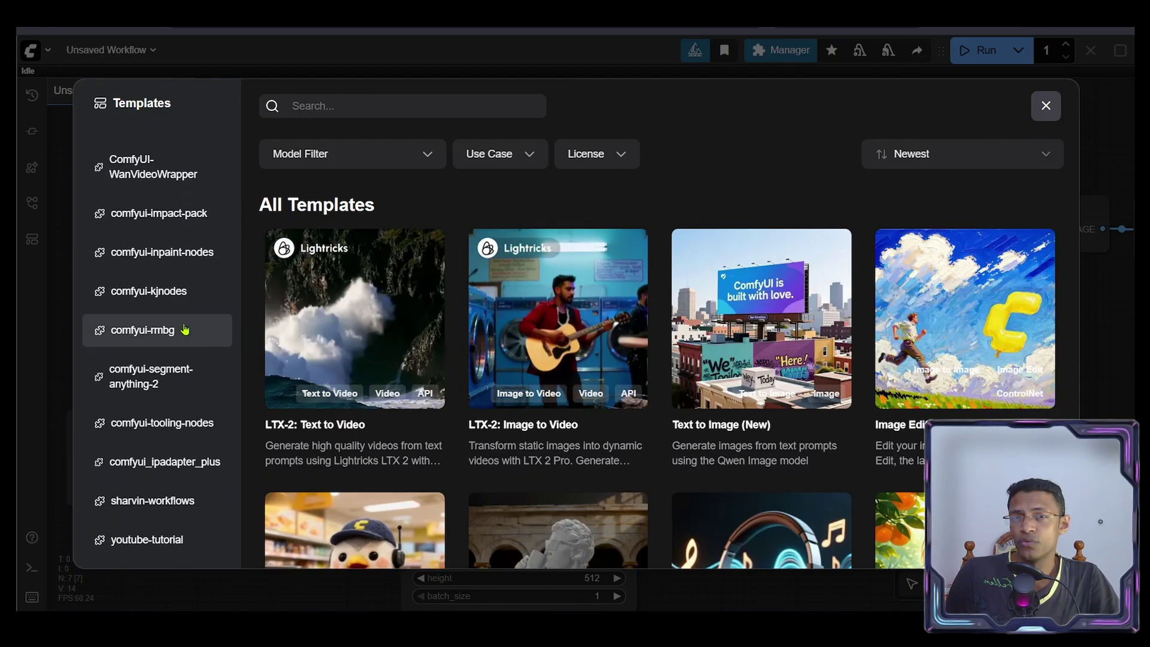
{"action": "left_click", "coordinate": [156, 550]}
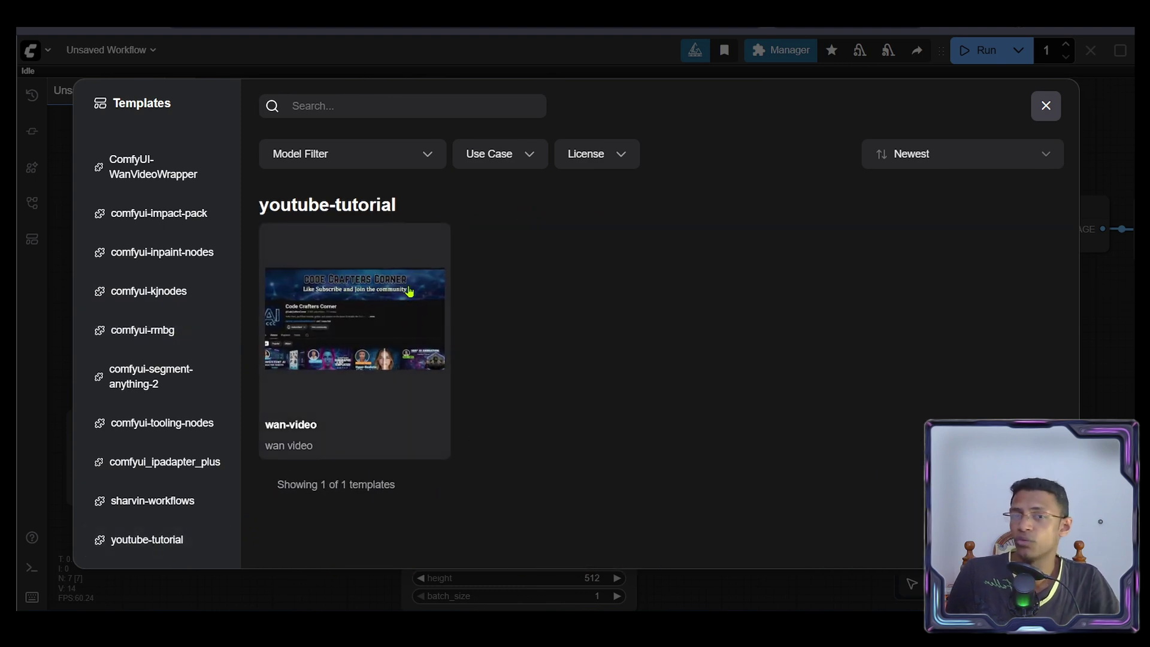
- Load the wan-video template as a workflow and look around its graph
{"action": "left_click", "coordinate": [393, 324]}
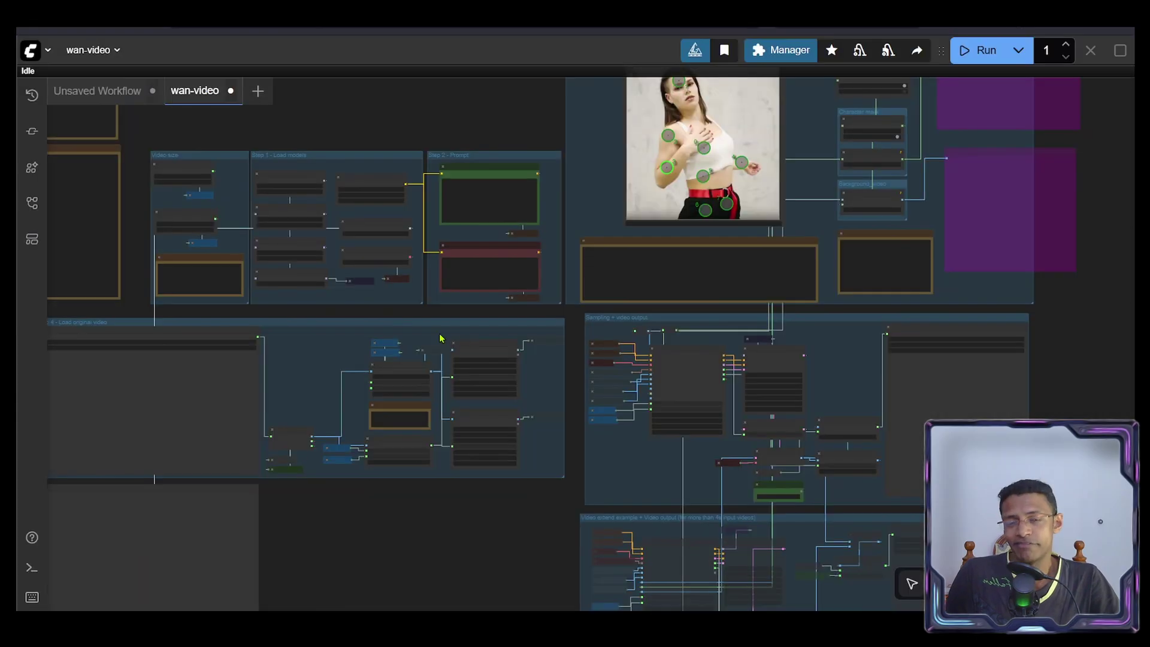
{"action": "scroll", "coordinate": [906, 370], "scroll_direction": "down", "scroll_amount": 5}
{"action": "scroll", "coordinate": [827, 362], "scroll_direction": "up", "scroll_amount": 3}
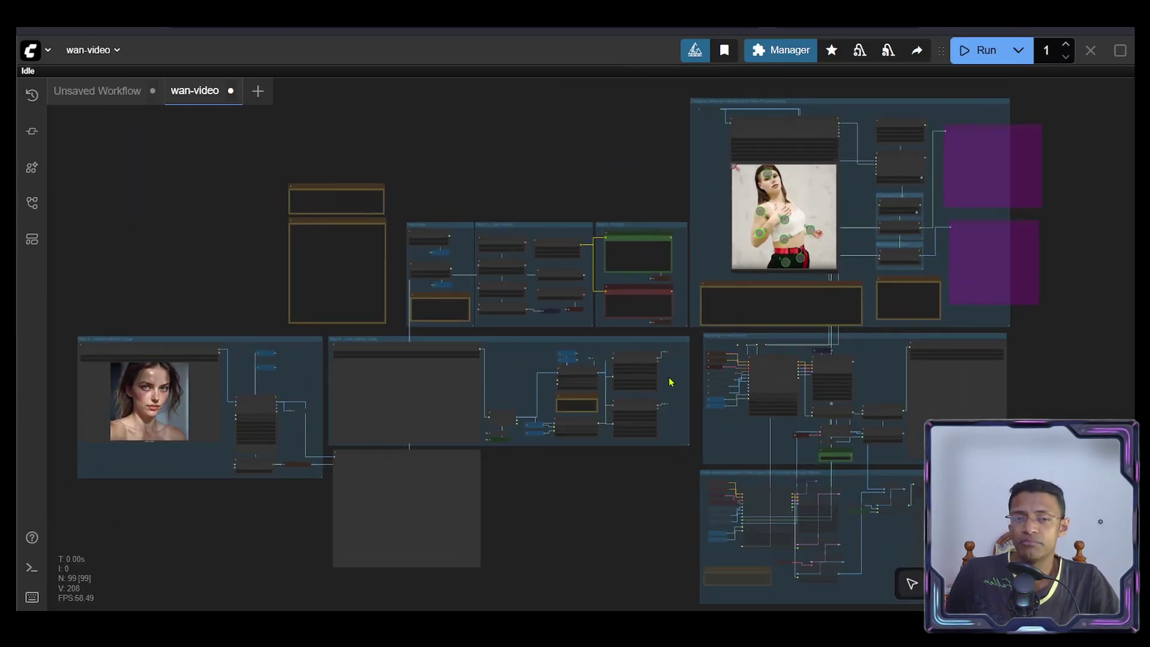
{"action": "mouse_move", "coordinate": [623, 194]}
{"action": "left_mouse_down"}
{"action": "mouse_move", "coordinate": [501, 185]}
{"action": "mouse_move", "coordinate": [634, 192]}
{"action": "left_mouse_up"}
{"action": "scroll", "coordinate": [639, 198], "scroll_direction": "down", "scroll_amount": 1}
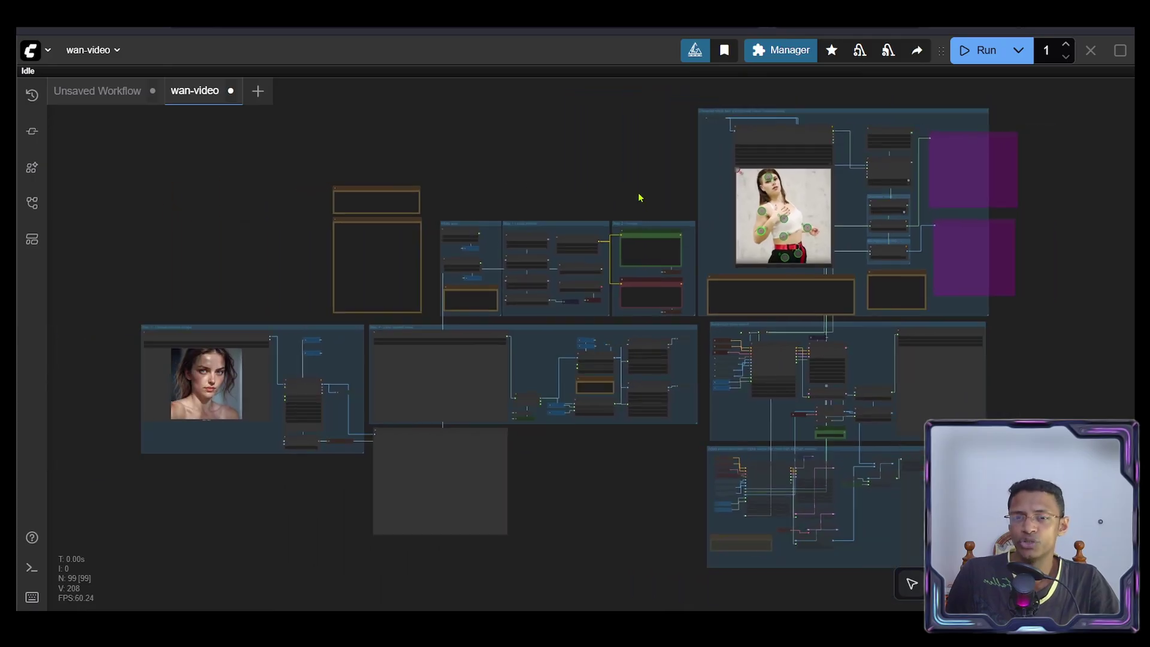
{"action": "scroll", "coordinate": [561, 284], "scroll_direction": "up", "scroll_amount": 8}
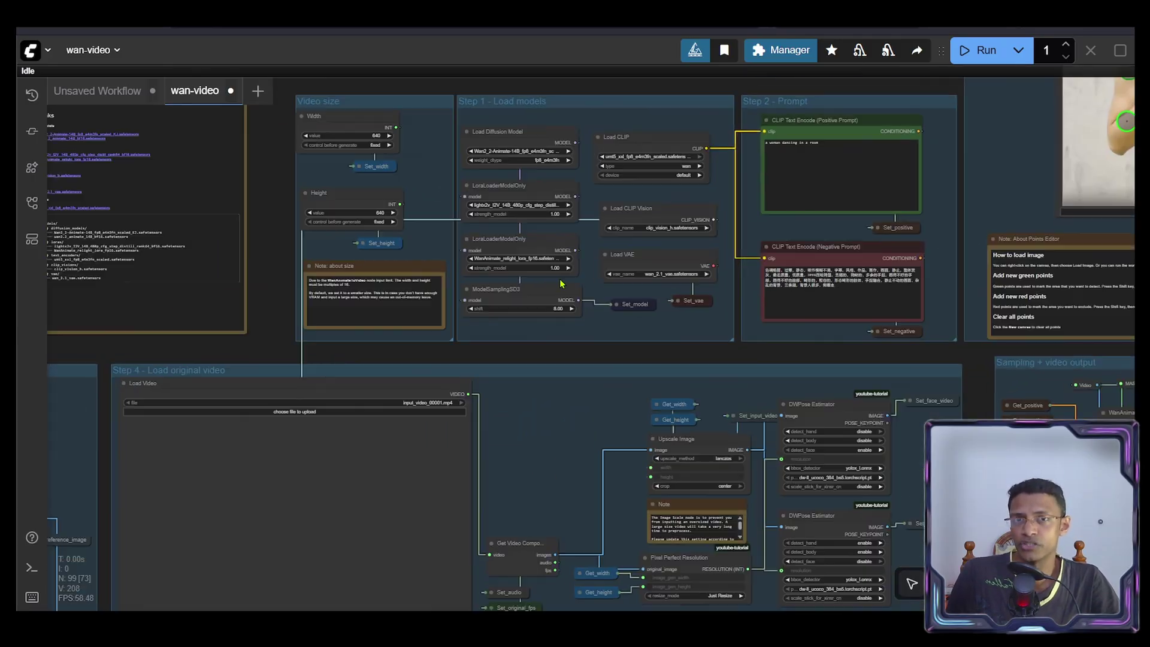
{"action": "scroll", "coordinate": [562, 283], "scroll_direction": "up", "scroll_amount": 4}
{"action": "scroll", "coordinate": [367, 299], "scroll_direction": "down", "scroll_amount": 12}
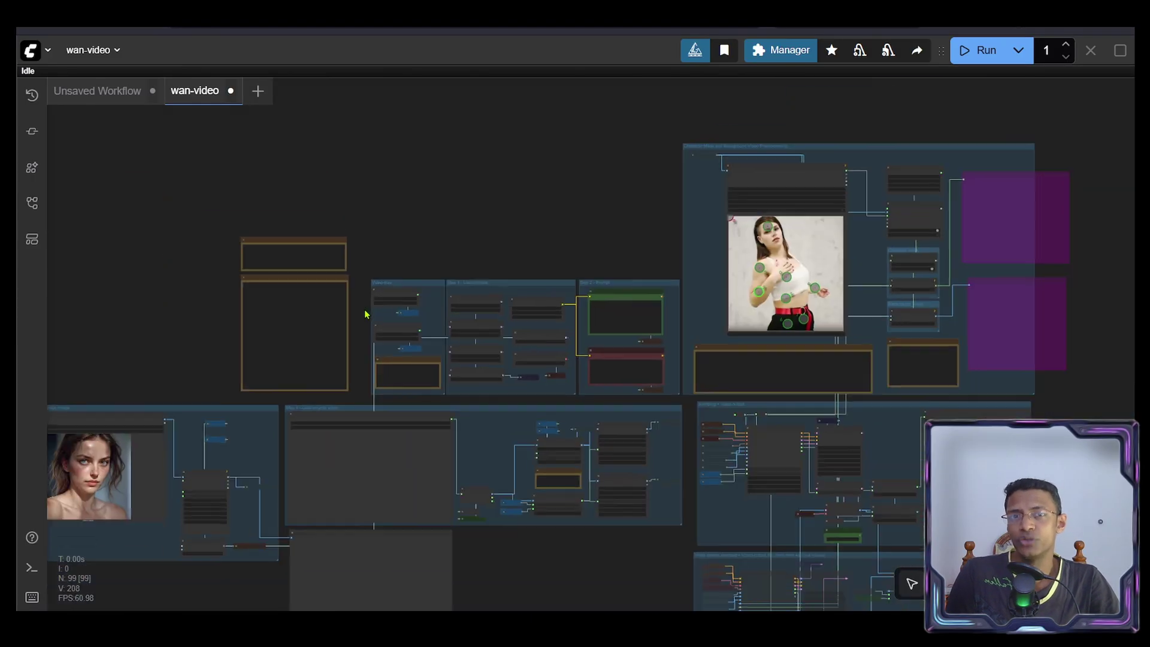
{"action": "left_click_drag", "start_coordinate": [674, 269], "coordinate": [582, 205]}
{"action": "scroll", "coordinate": [581, 213], "scroll_direction": "down", "scroll_amount": 3}
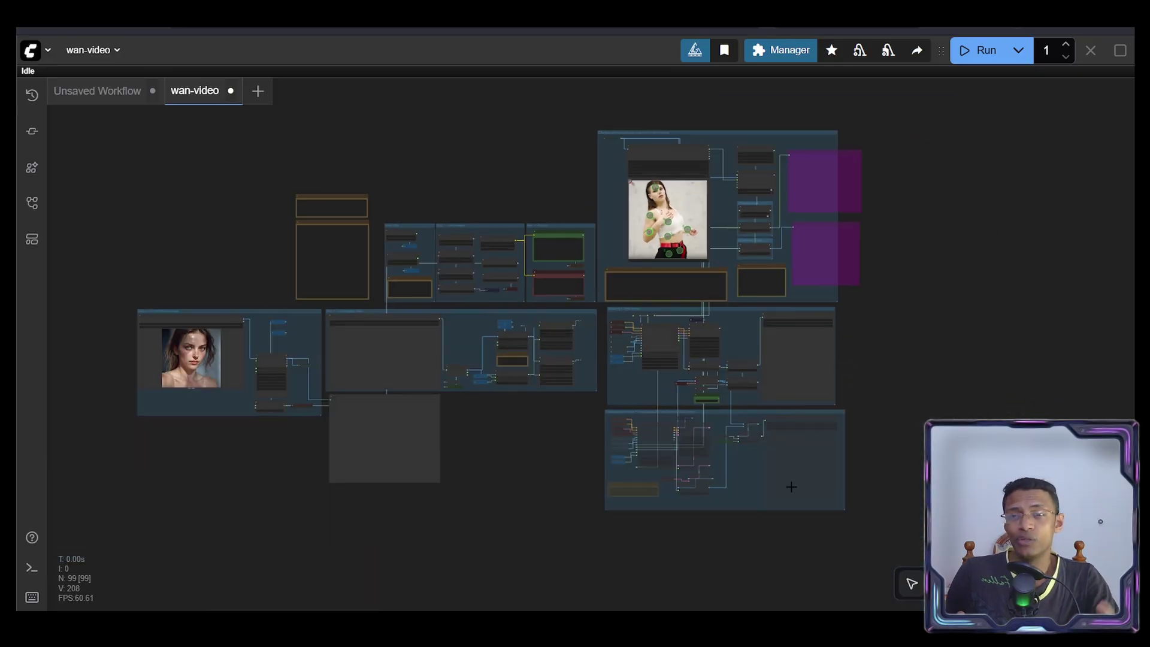
- Filter the Templates browser to the youtube-tutorial extension's templates
{"action": "left_click", "coordinate": [31, 240]}
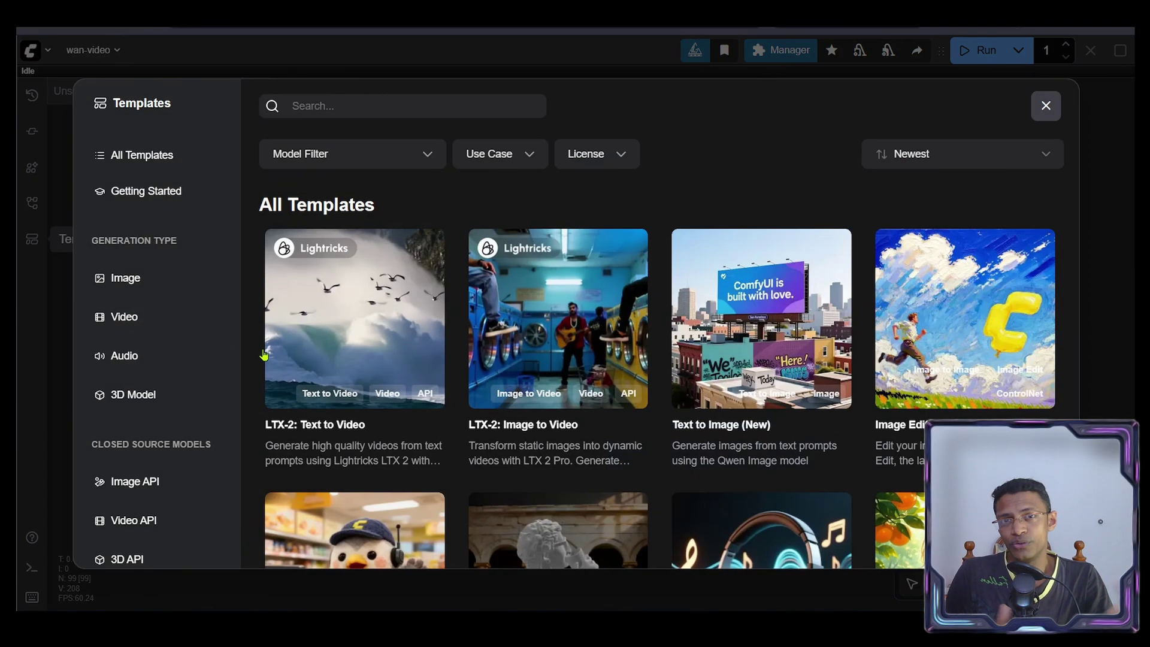
{"action": "scroll", "coordinate": [198, 458], "scroll_direction": "down", "scroll_amount": 6}
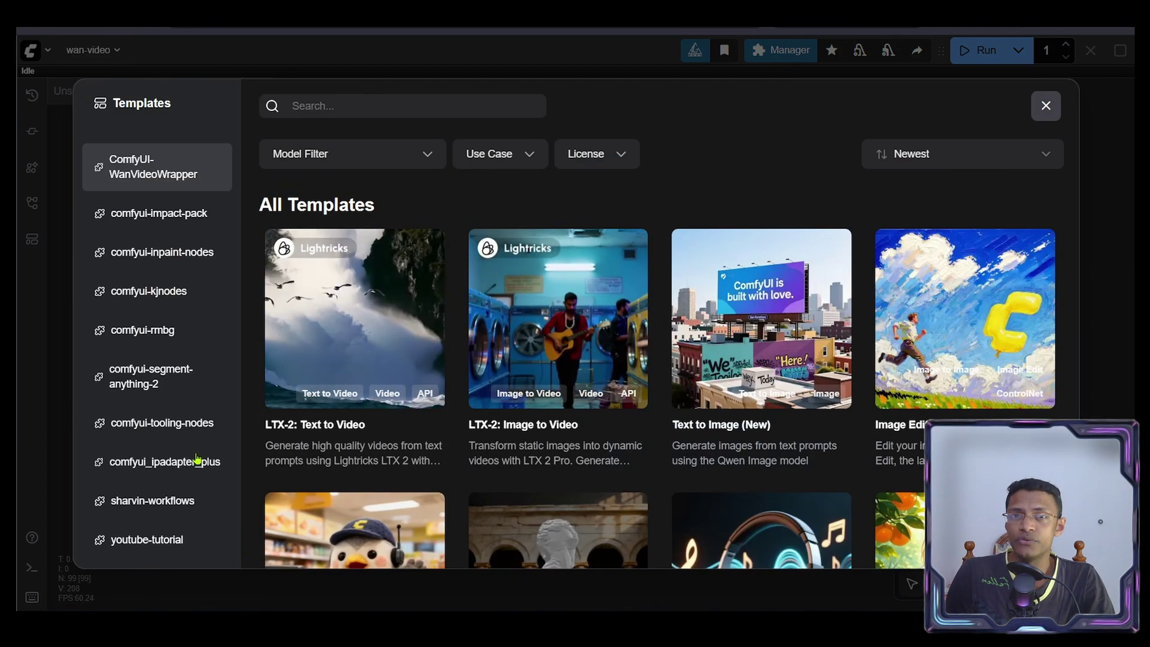
{"action": "left_click", "coordinate": [179, 542]}
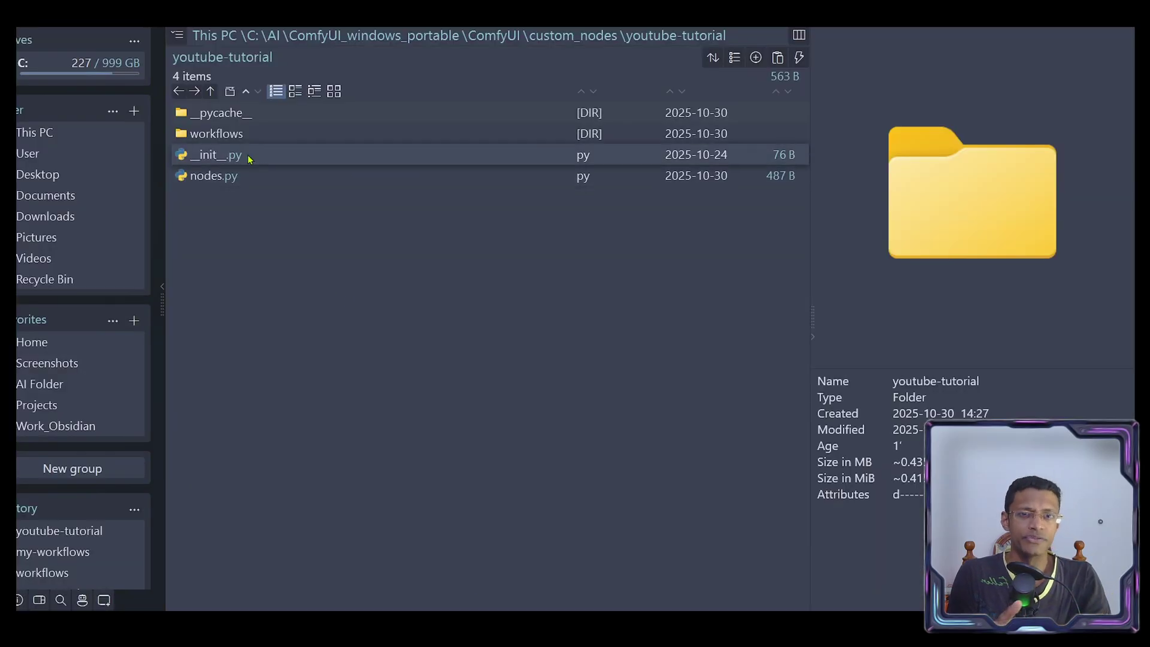
- Open the youtube-tutorial workflows folder and preview the wan-video.jpg image
{"action": "left_click", "coordinate": [220, 136]}
{"action": "double_click", "coordinate": [221, 137]}
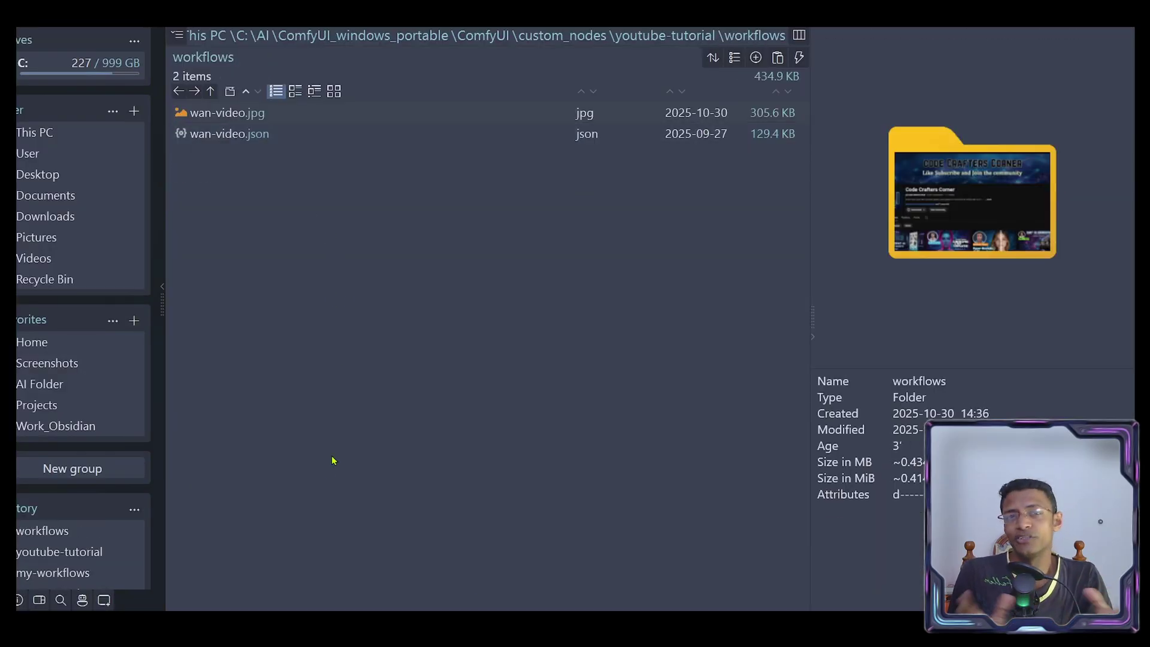
{"action": "left_click_drag", "start_coordinate": [323, 528], "coordinate": [198, 163]}
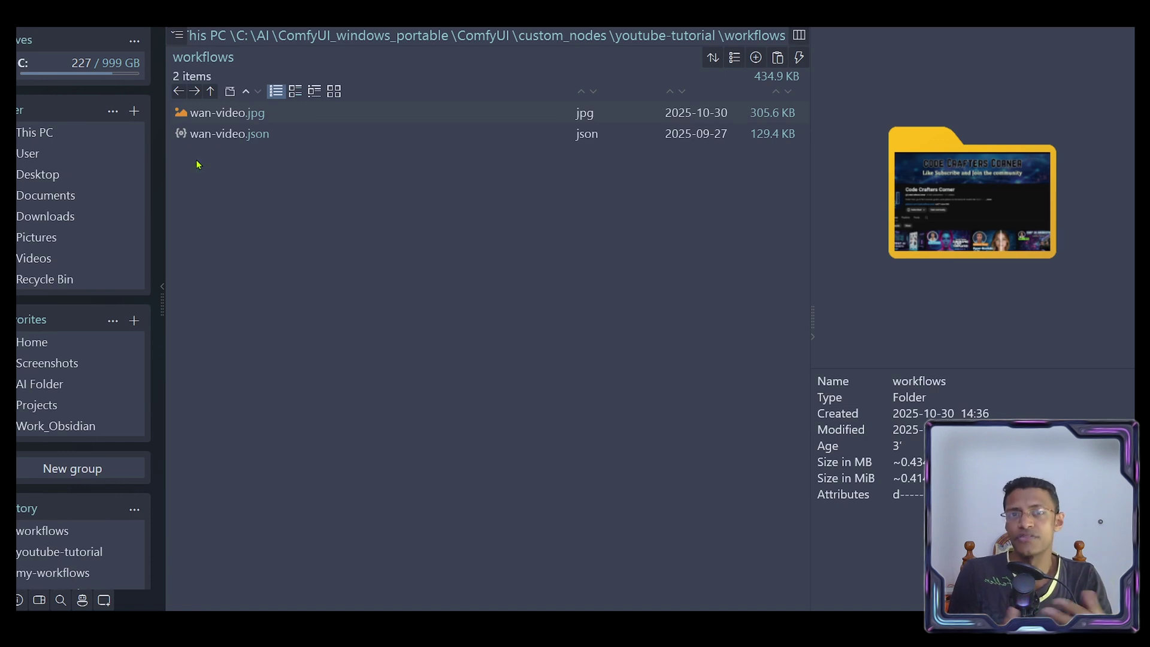
{"action": "left_click", "coordinate": [250, 115]}
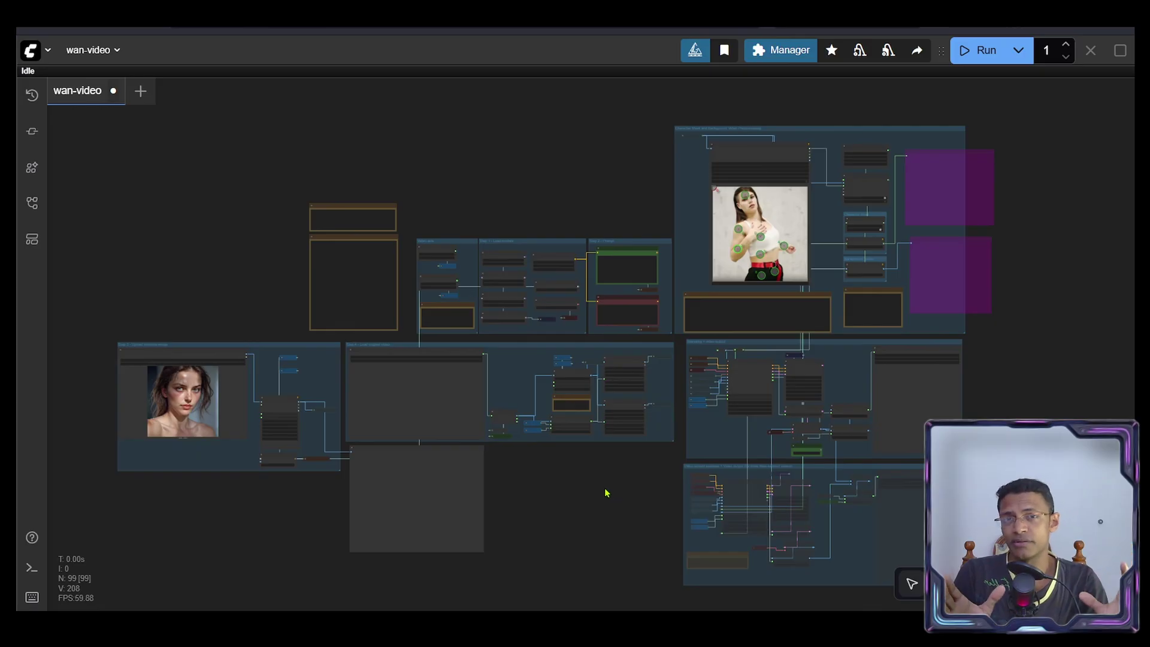
- Delete the youtube-tutorial folder from custom_nodes
{"action": "key", "text": "alt+Tab"}
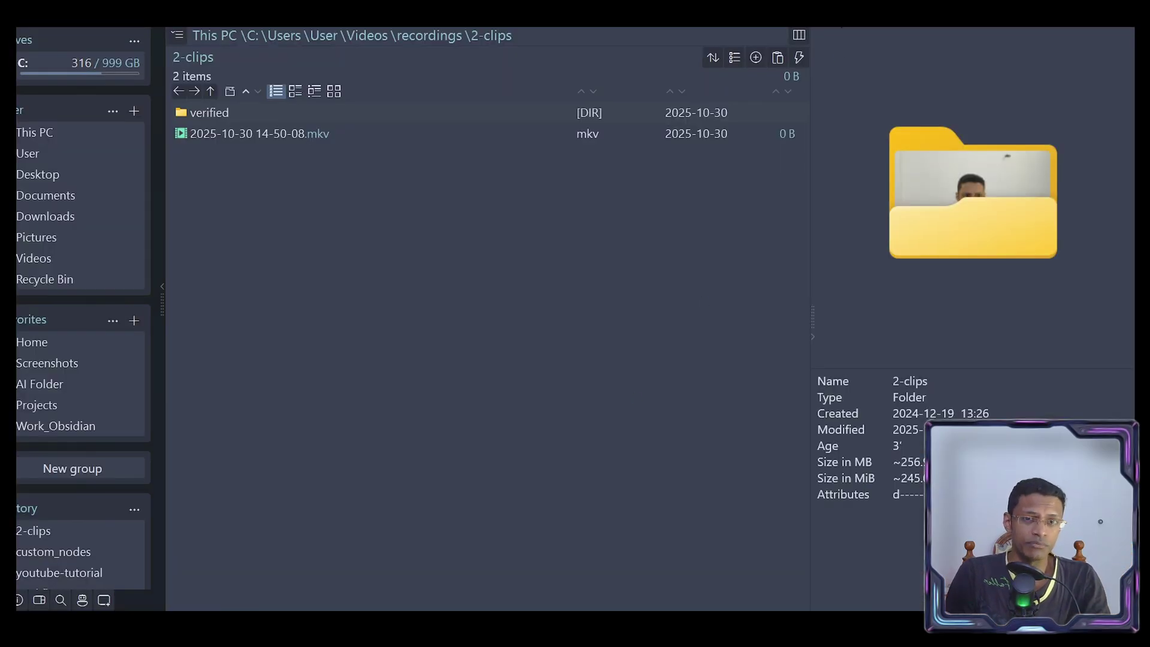
{"action": "key", "text": "alt+Left"}
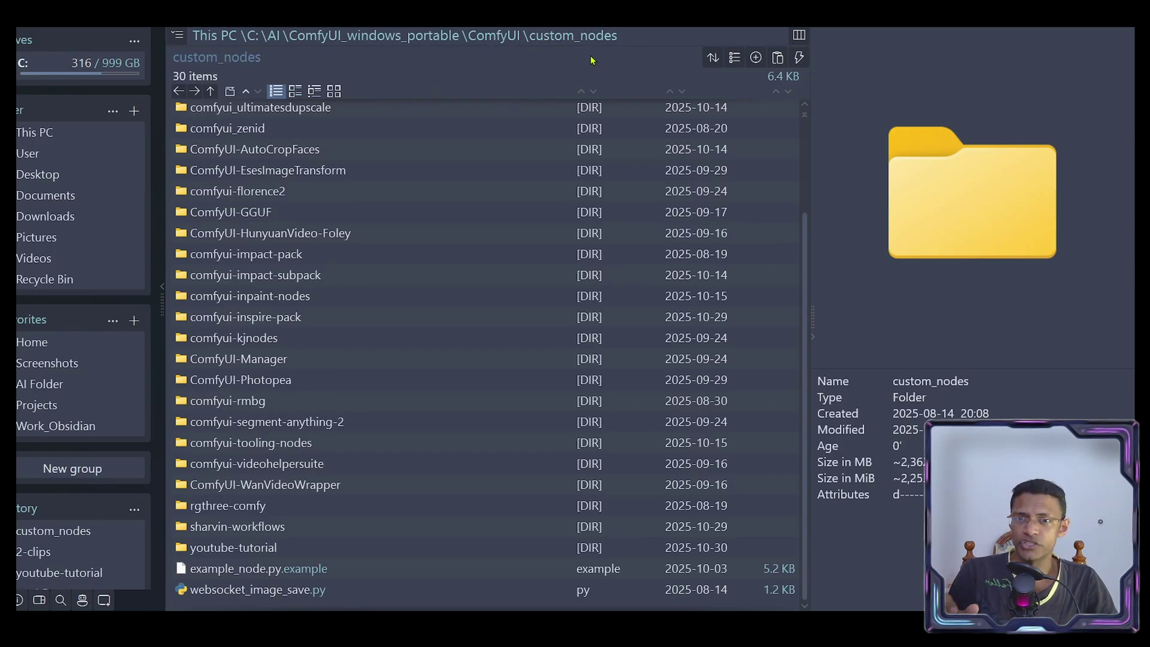
{"action": "left_click", "coordinate": [222, 555]}
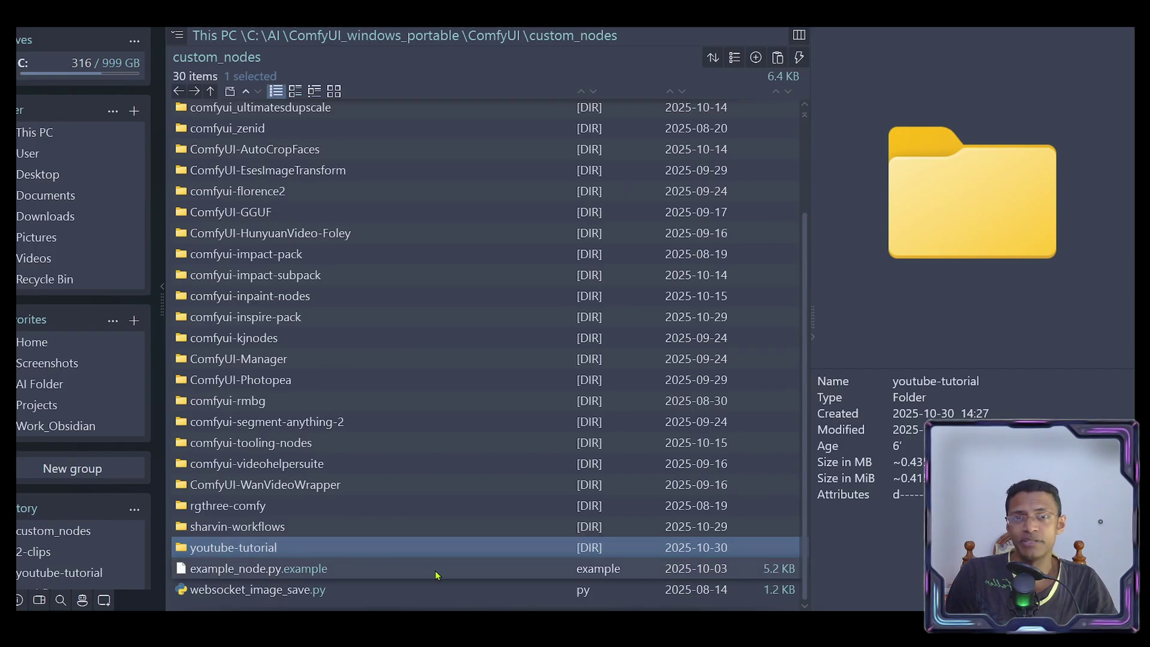
{"action": "key", "text": "Delete"}
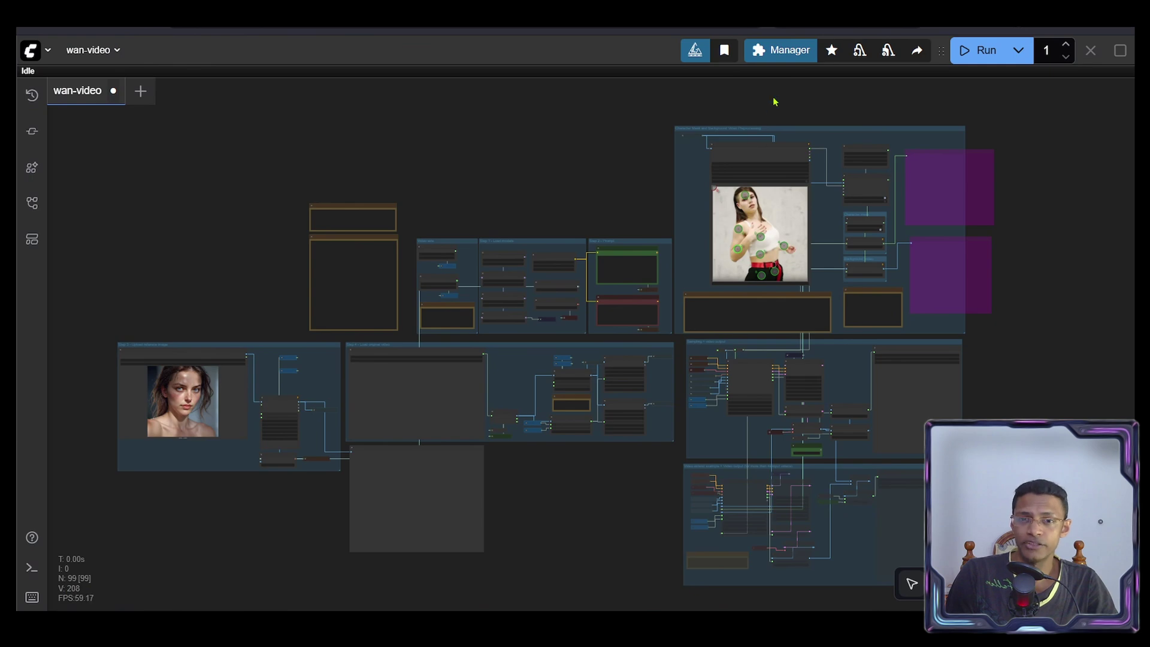
- Restart the ComfyUI server from the Manager panel
{"action": "left_click", "coordinate": [781, 50]}
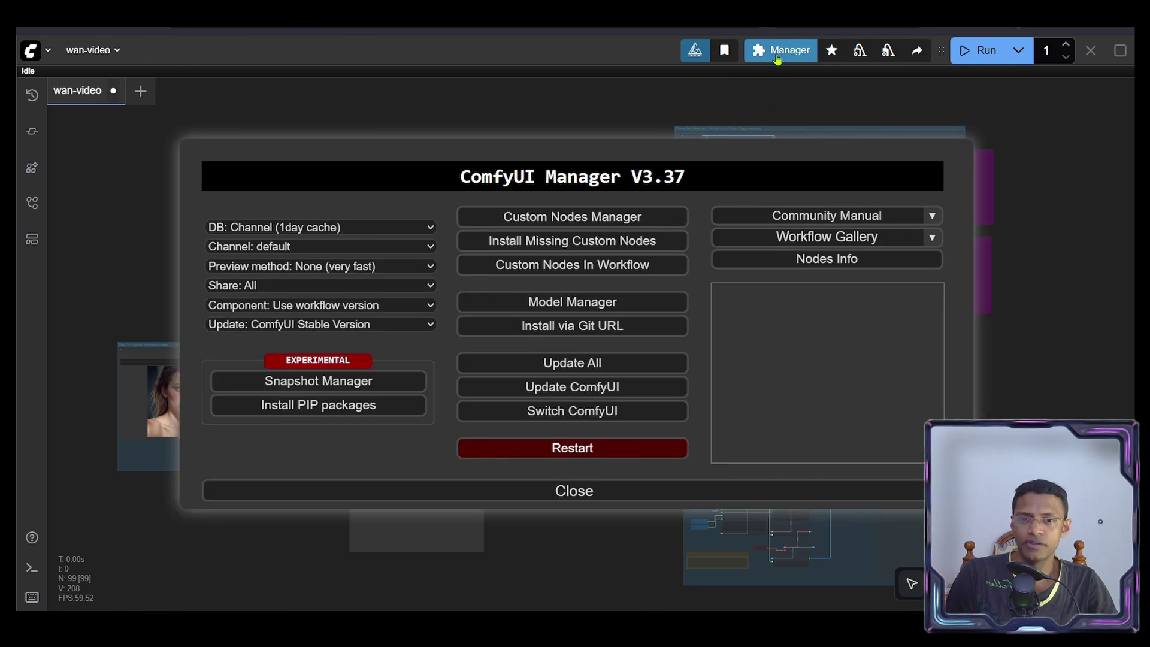
{"action": "left_click", "coordinate": [579, 453]}
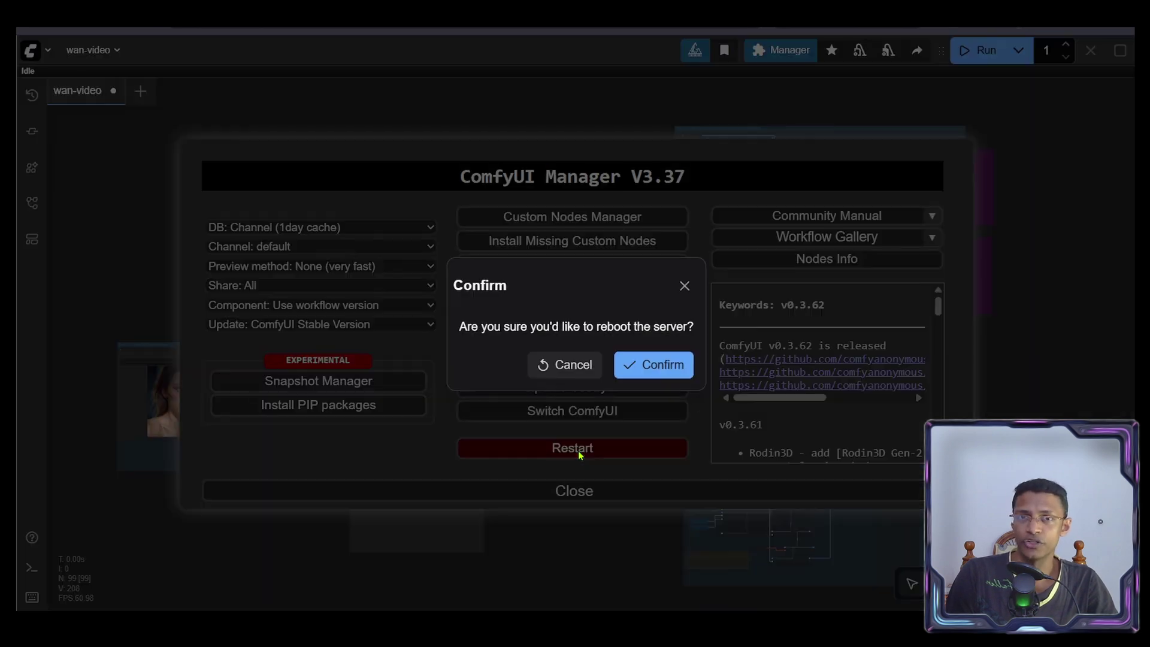
{"action": "left_click", "coordinate": [664, 363]}
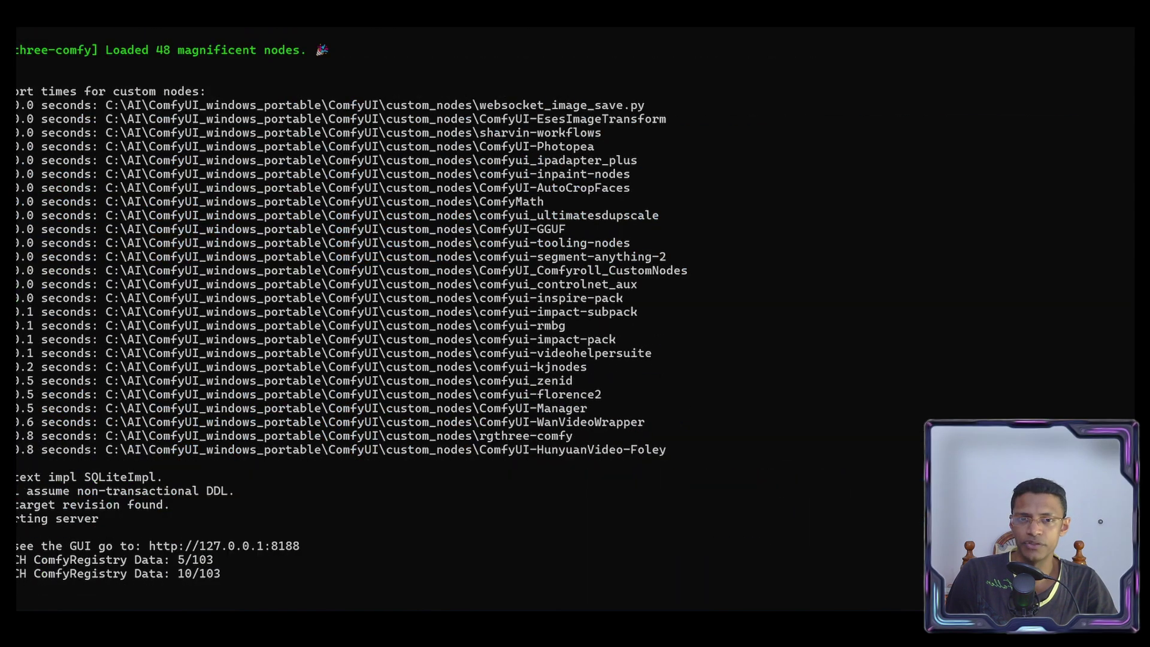
- Select and copy the custom node import-times list from the terminal log
{"action": "left_click_drag", "start_coordinate": [17, 91], "coordinate": [213, 96]}
{"action": "left_click_drag", "start_coordinate": [681, 455], "coordinate": [18, 105]}
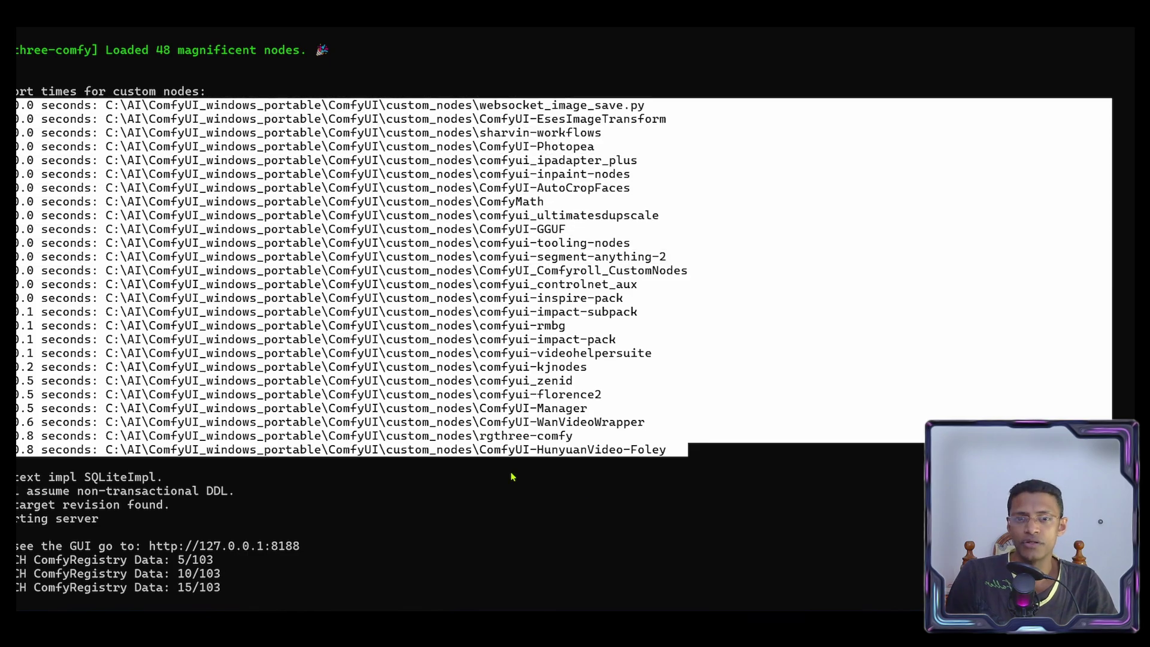
{"action": "key", "text": "ctrl+c"}
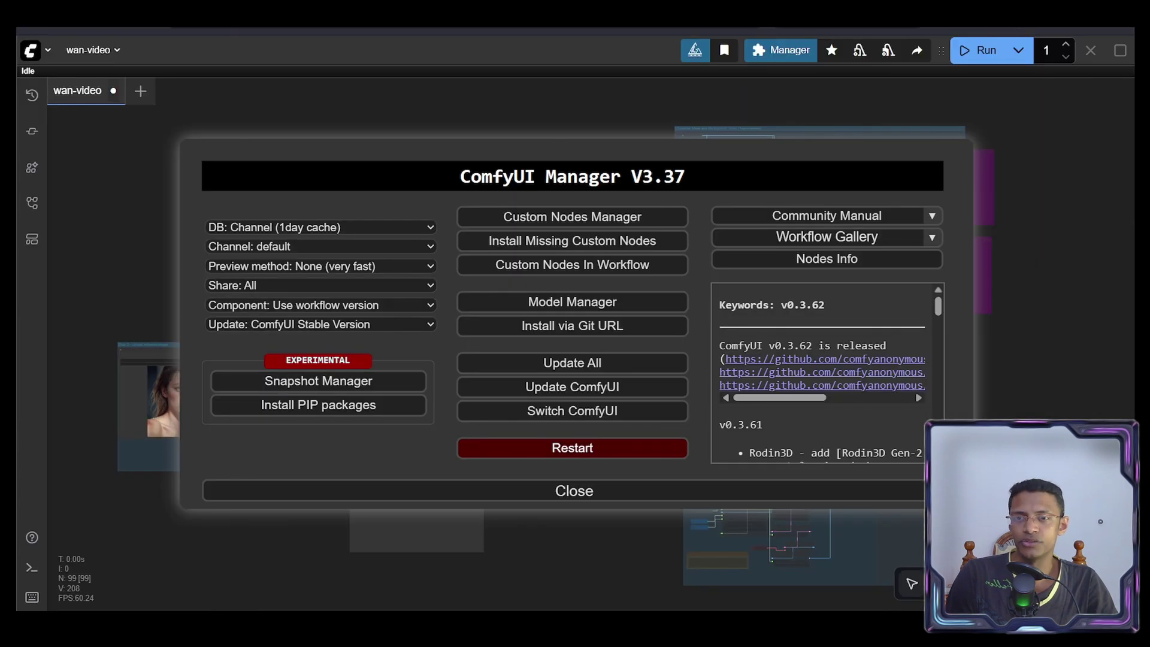
- Close the Manager and scroll the Templates extensions list, confirming youtube-tutorial is gone
{"action": "left_click", "coordinate": [597, 491]}
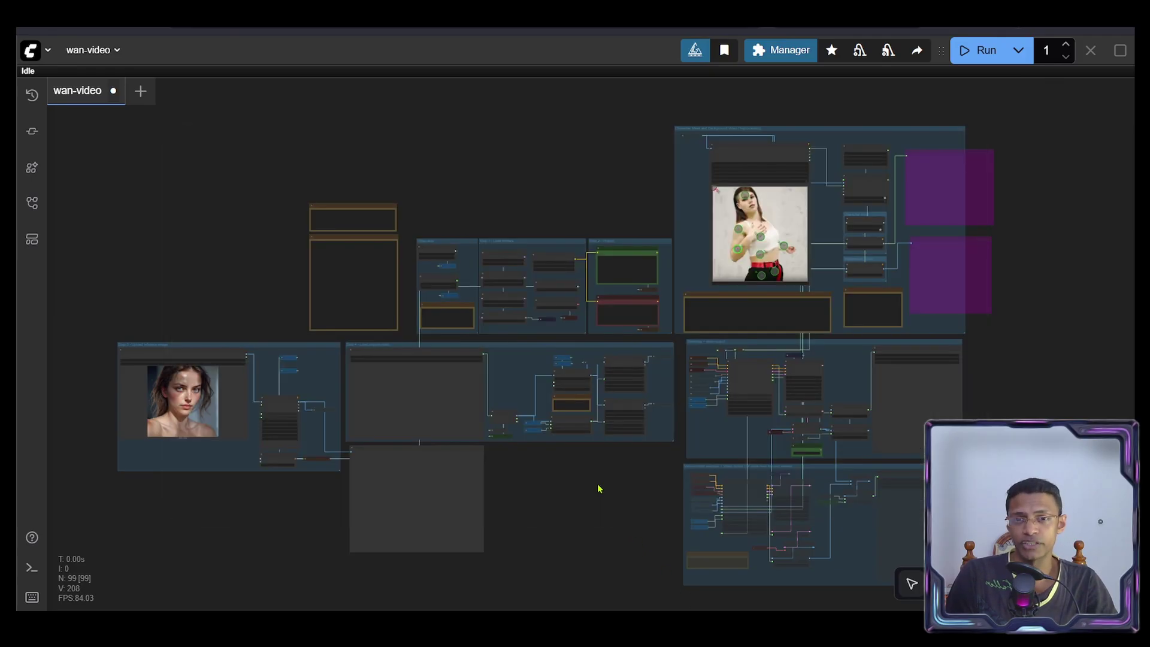
{"action": "scroll", "coordinate": [849, 368], "scroll_direction": "up", "scroll_amount": 5}
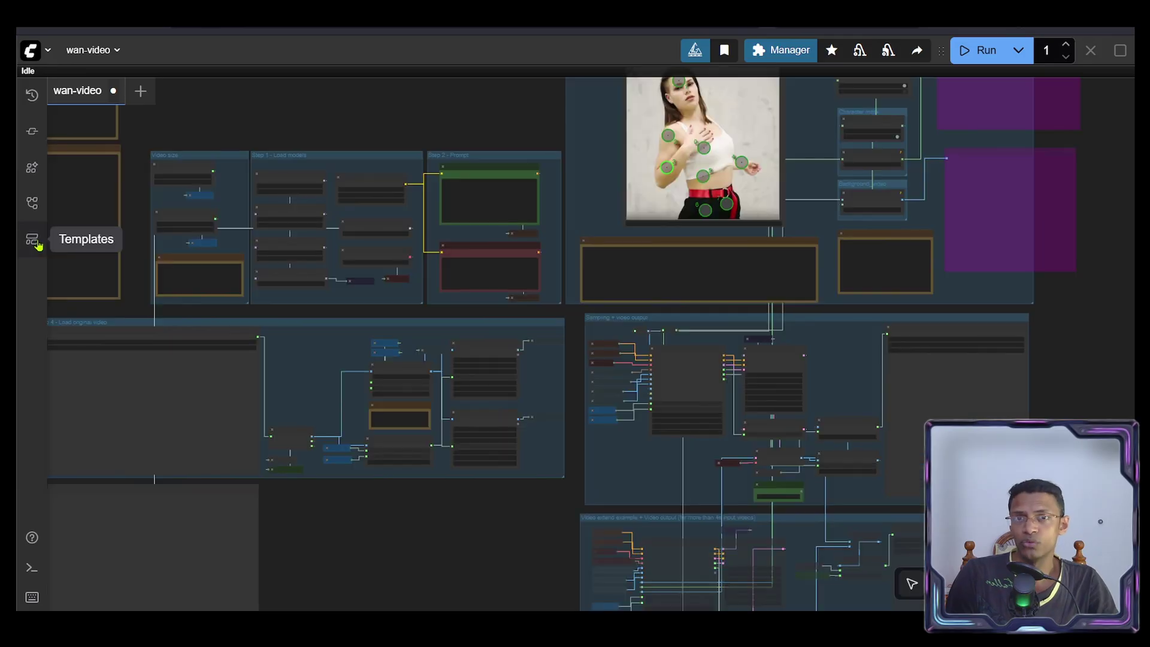
{"action": "left_click", "coordinate": [32, 240]}
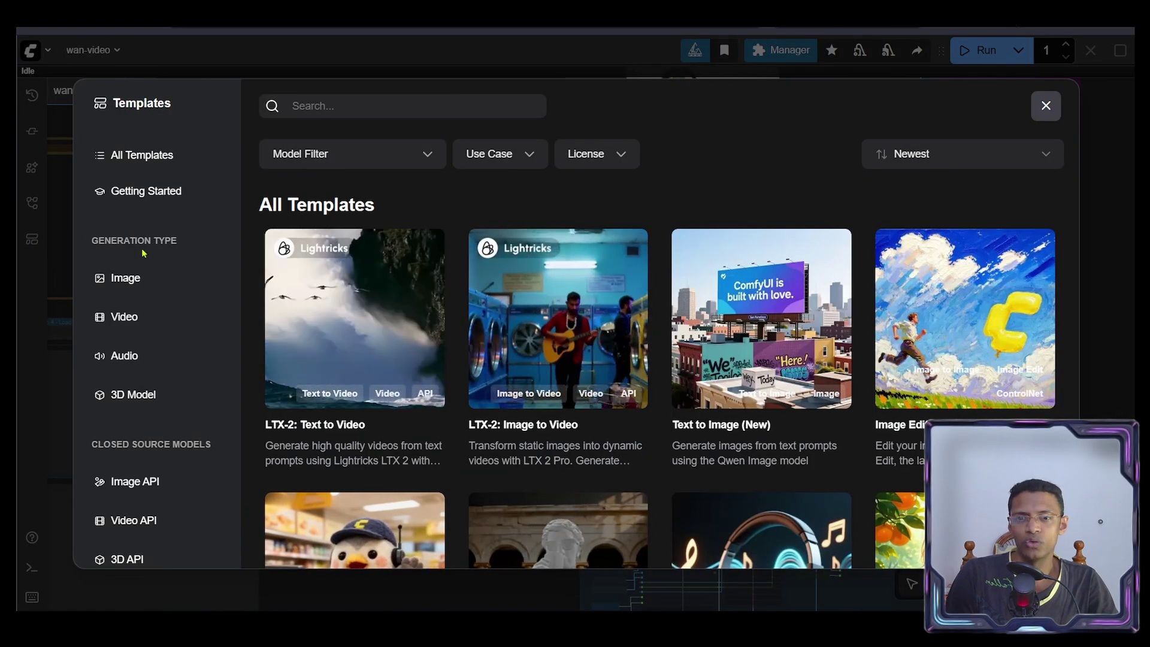
{"action": "scroll", "coordinate": [143, 307], "scroll_direction": "down", "scroll_amount": 10}
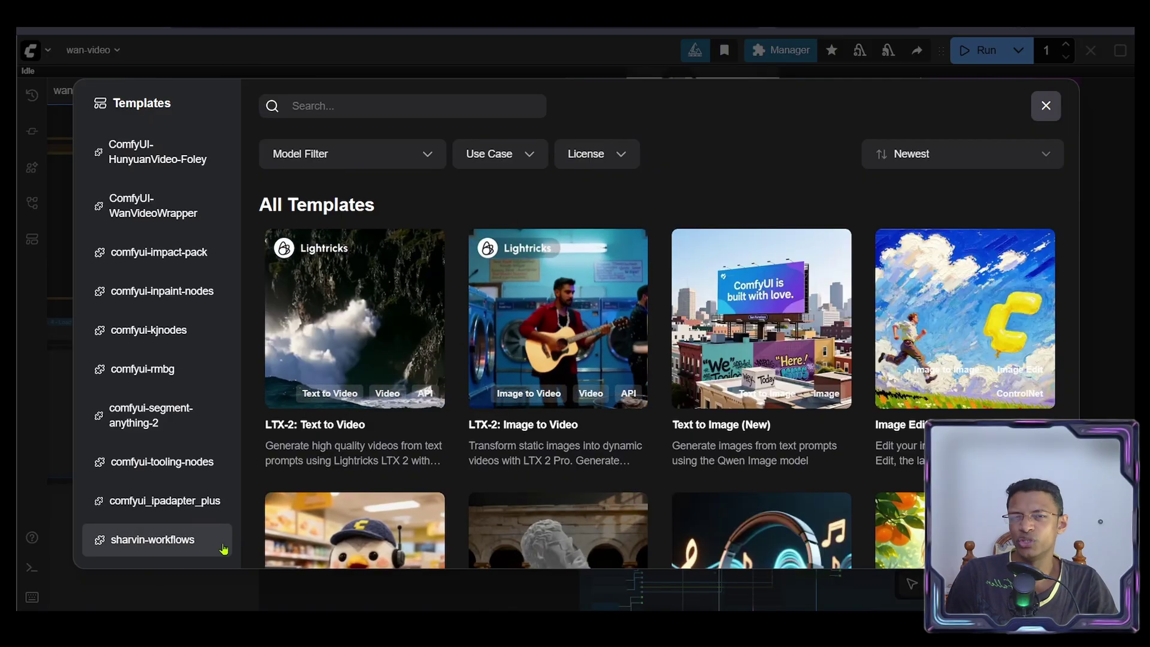
{"action": "scroll", "coordinate": [201, 527], "scroll_direction": "up", "scroll_amount": 5}
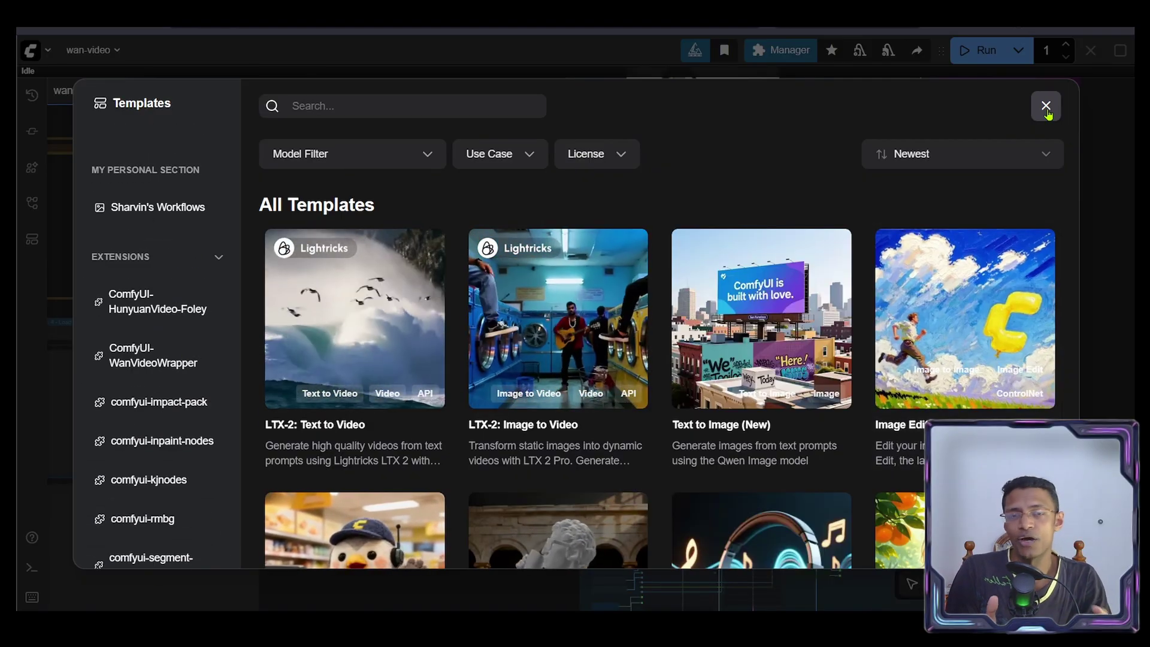
{"action": "scroll", "coordinate": [160, 437], "scroll_direction": "up", "scroll_amount": 5}
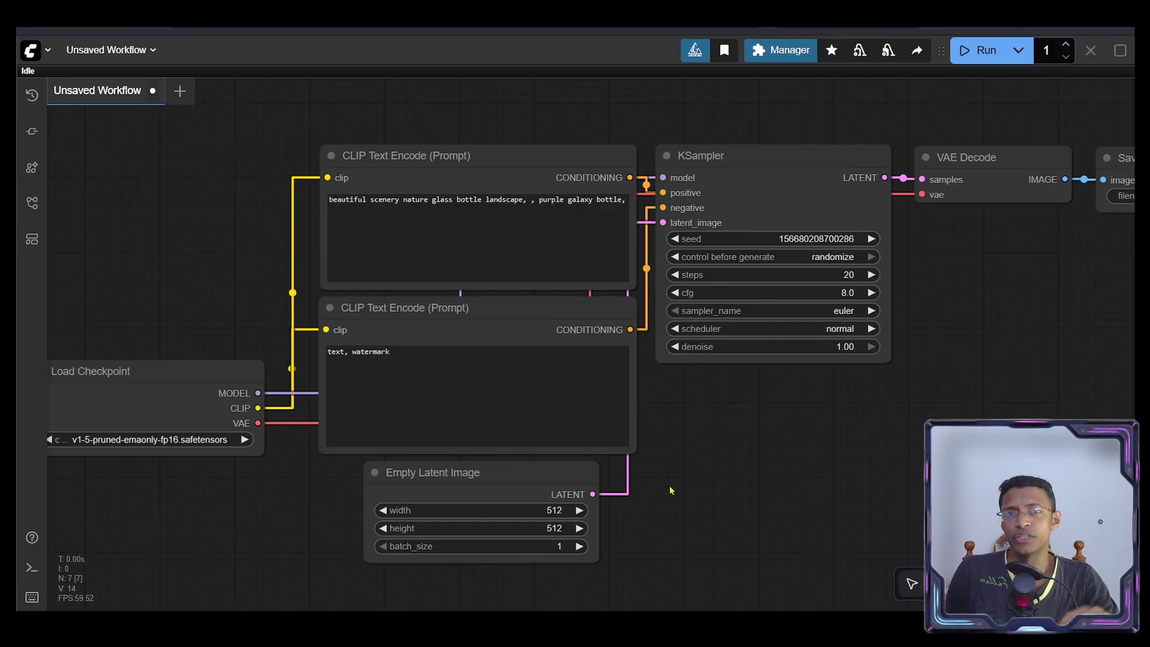
{"action": "left_click", "coordinate": [32, 242]}
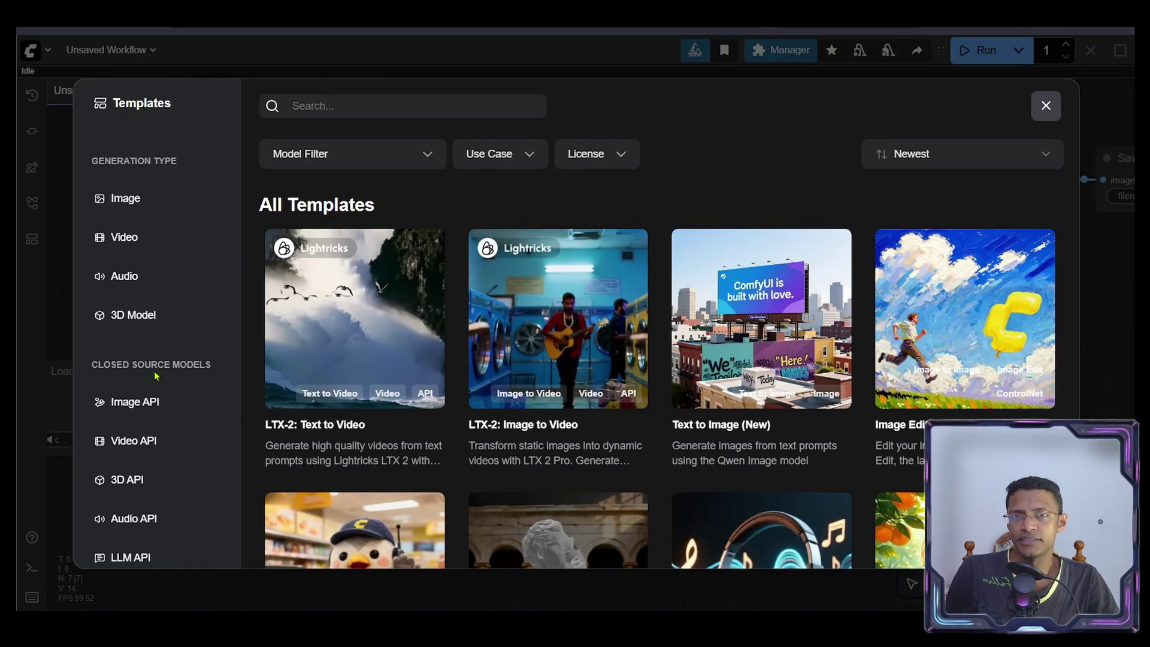
{"action": "left_click_drag", "start_coordinate": [93, 361], "coordinate": [190, 364]}
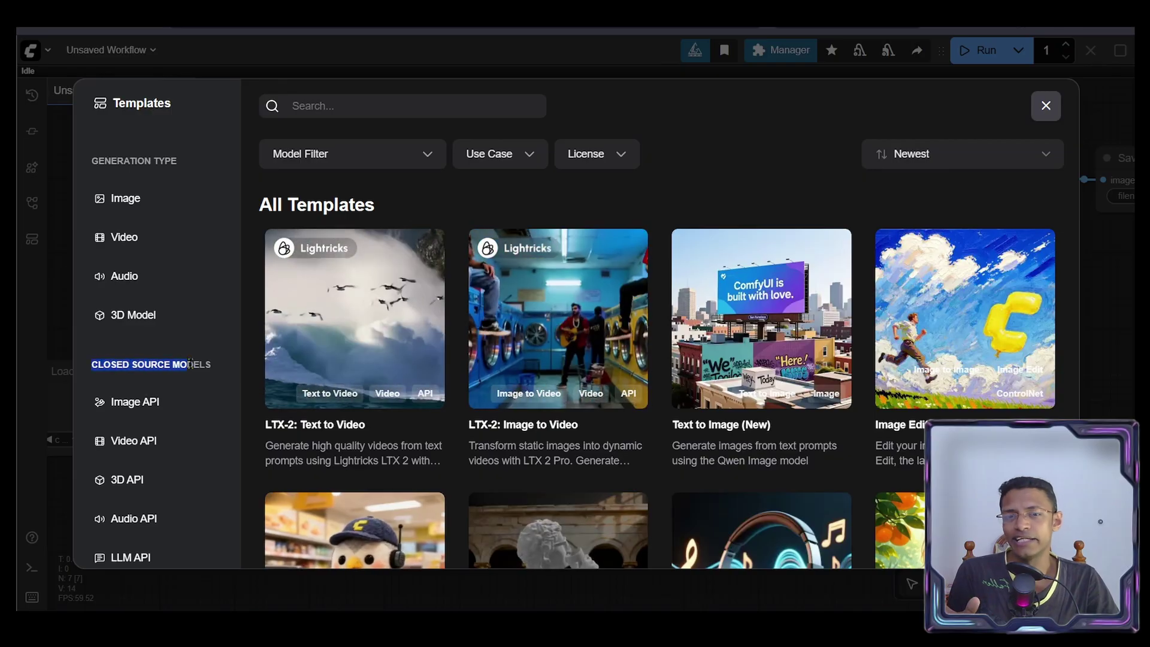
{"action": "scroll", "coordinate": [198, 364], "scroll_direction": "up", "scroll_amount": 2}
{"action": "left_click_drag", "start_coordinate": [91, 235], "coordinate": [198, 239]}
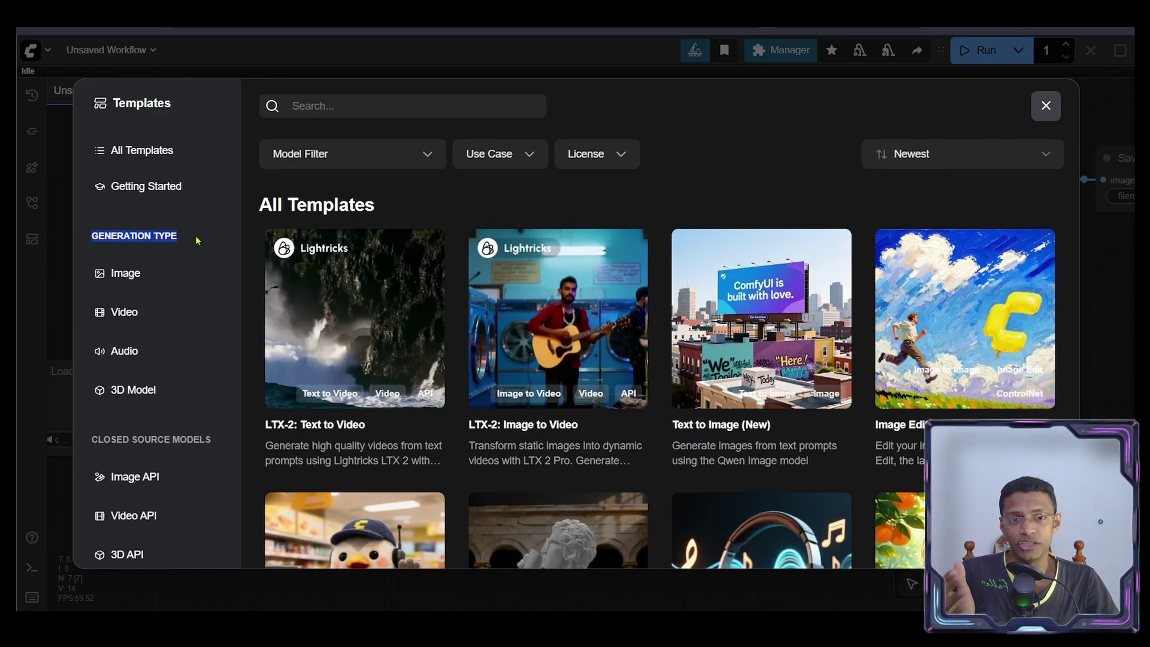
{"action": "scroll", "coordinate": [200, 294], "scroll_direction": "down", "scroll_amount": 3}
{"action": "left_click_drag", "start_coordinate": [97, 289], "coordinate": [193, 291]}
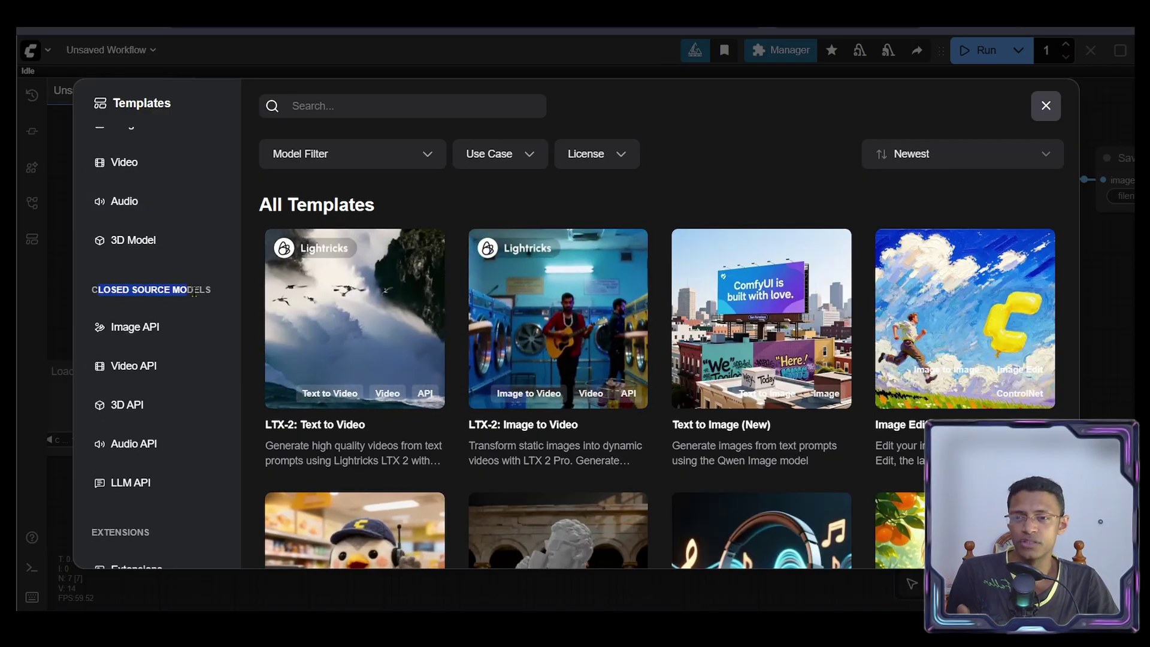
{"action": "scroll", "coordinate": [205, 315], "scroll_direction": "down", "scroll_amount": 5}
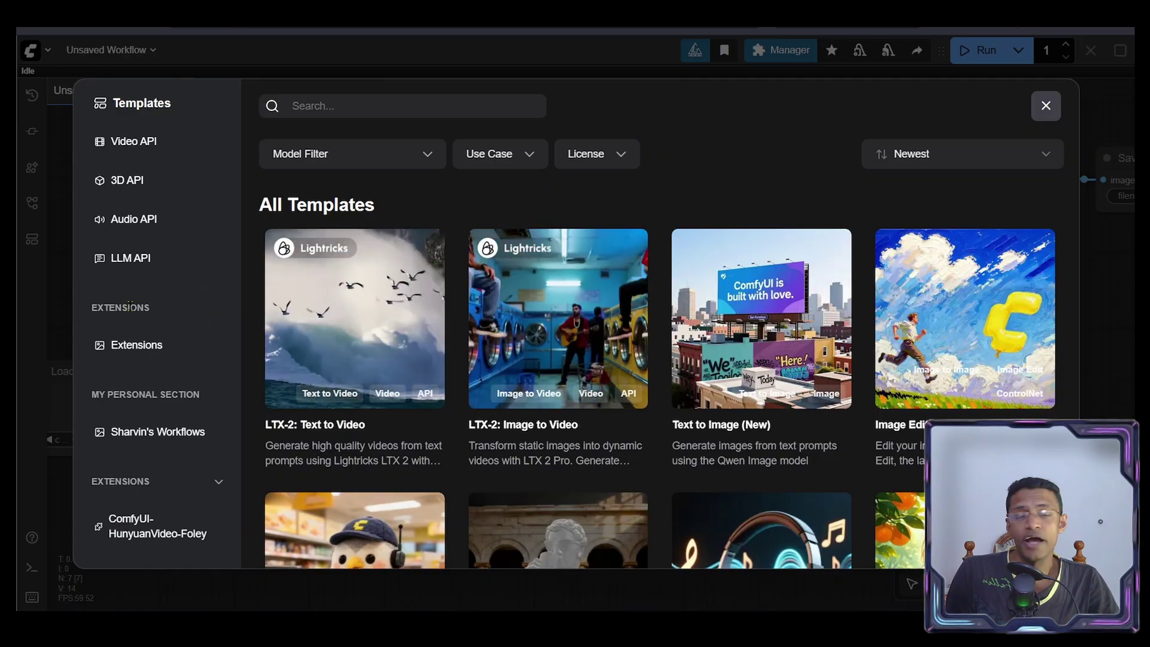
{"action": "left_click_drag", "start_coordinate": [91, 311], "coordinate": [165, 308]}
{"action": "scroll", "coordinate": [123, 318], "scroll_direction": "down", "scroll_amount": 2}
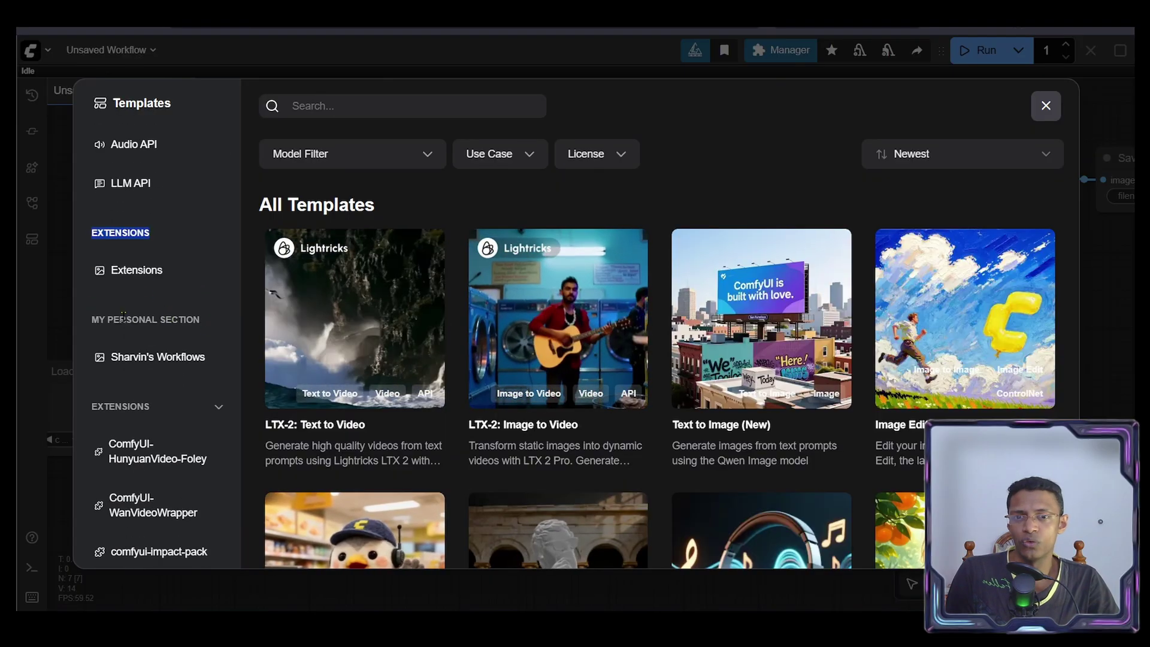
{"action": "left_click_drag", "start_coordinate": [90, 318], "coordinate": [185, 318]}
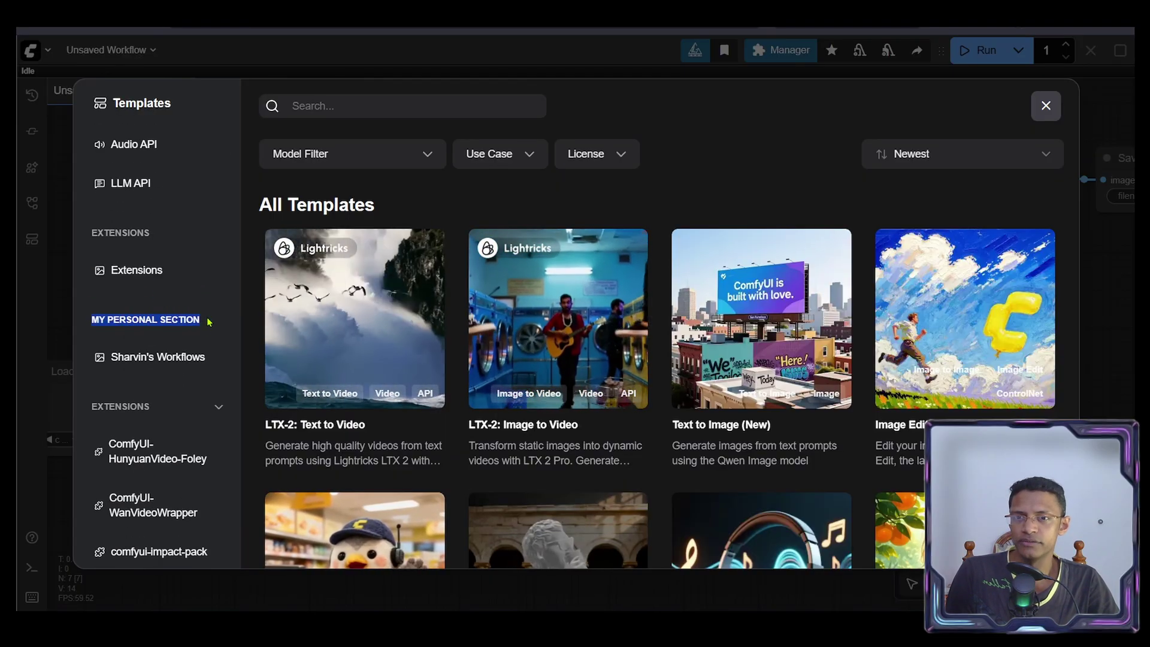
{"action": "scroll", "coordinate": [114, 441], "scroll_direction": "up", "scroll_amount": 2}
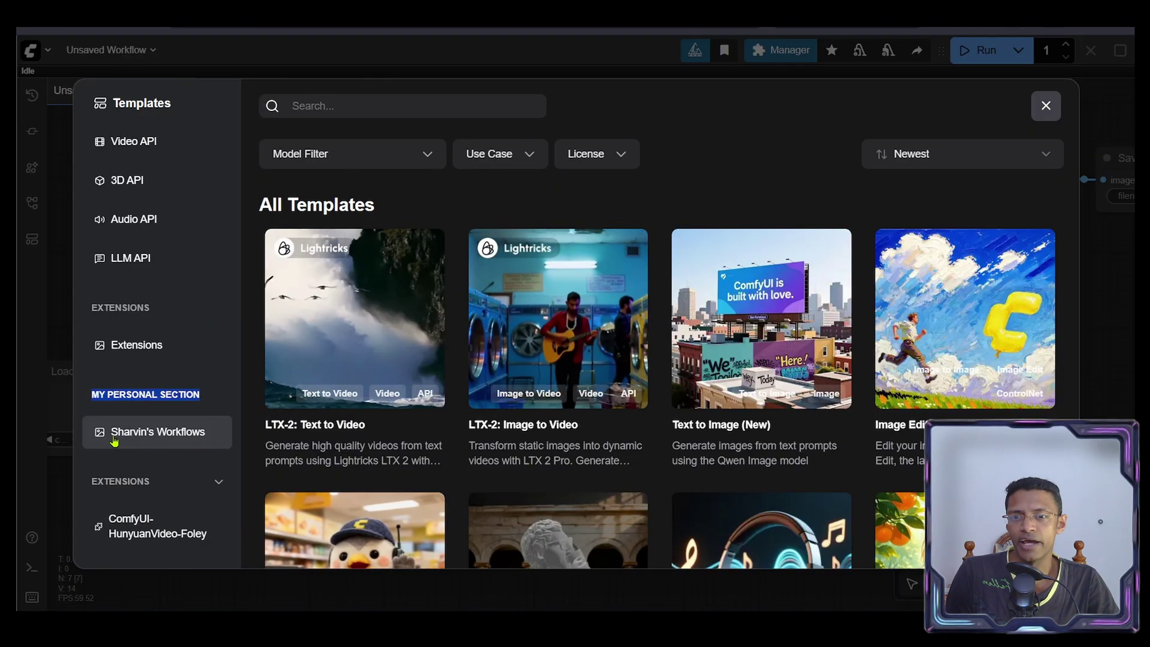
- Show the personal workflows category, listing Wan Video, New Workflow and Wan 2.2 14B Animate
{"action": "left_click", "coordinate": [186, 441]}
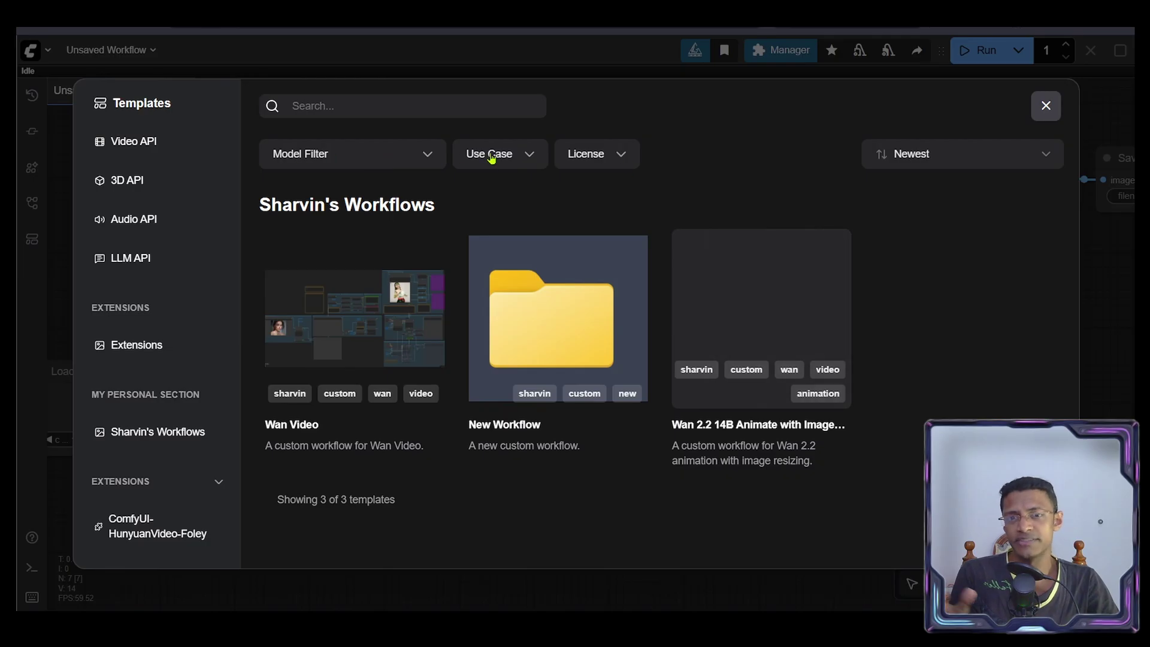
{"action": "left_click", "coordinate": [524, 160]}
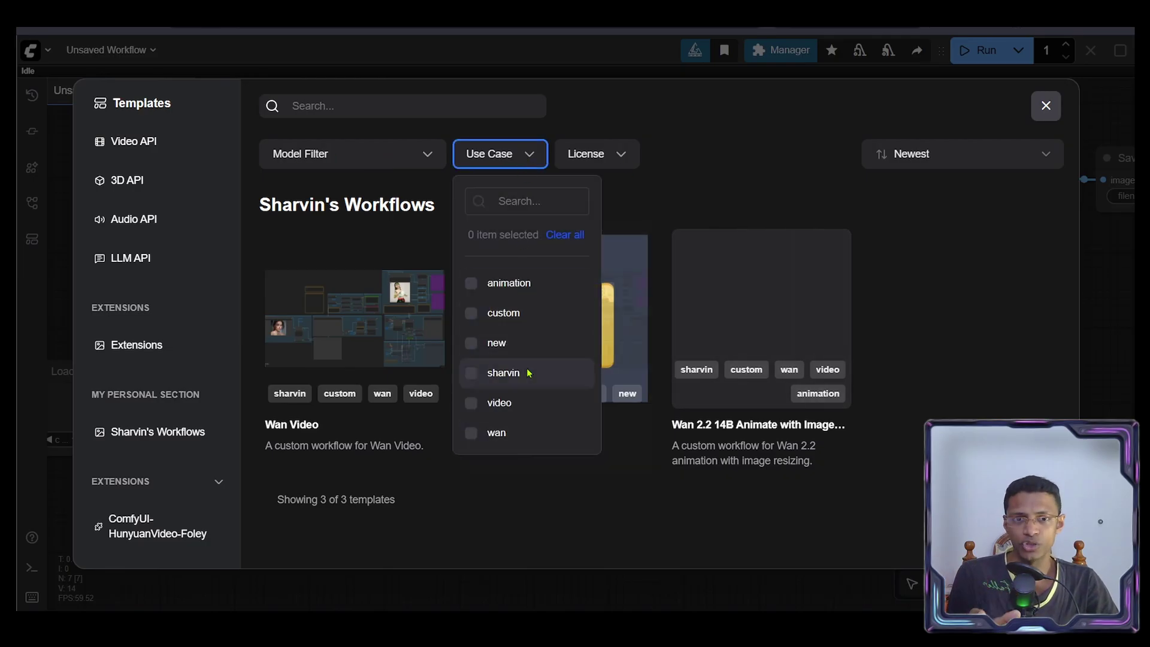
{"action": "left_click", "coordinate": [552, 345]}
{"action": "left_click", "coordinate": [832, 362]}
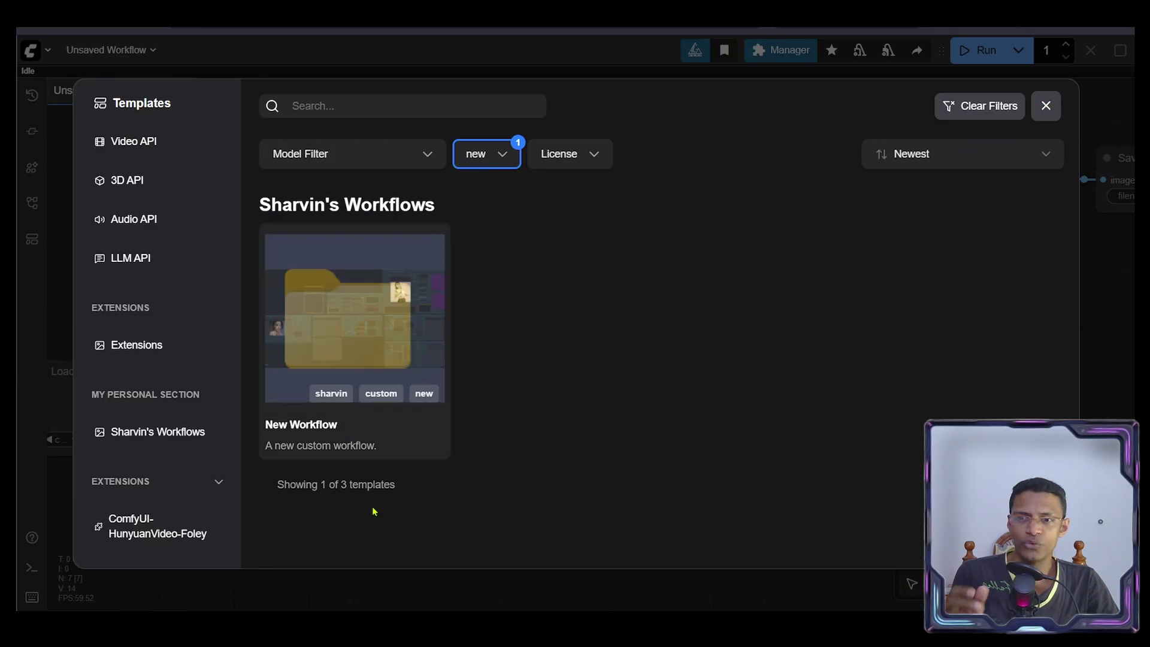
{"action": "left_click", "coordinate": [487, 154]}
{"action": "left_click", "coordinate": [509, 403]}
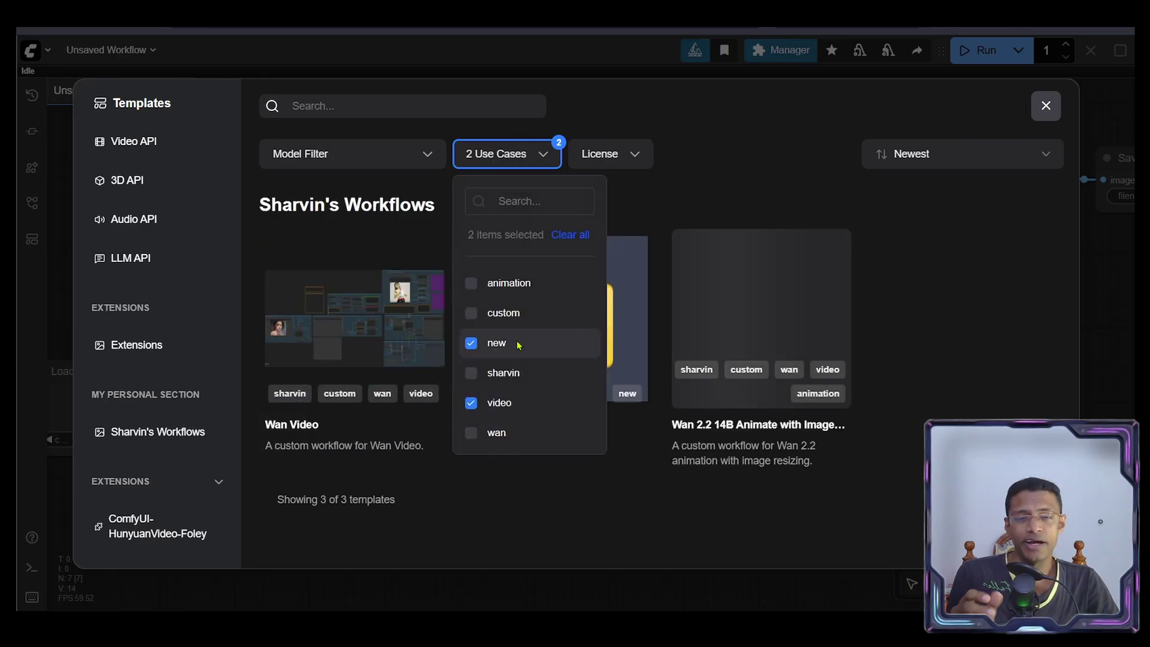
{"action": "left_click", "coordinate": [586, 345]}
{"action": "left_click", "coordinate": [803, 402]}
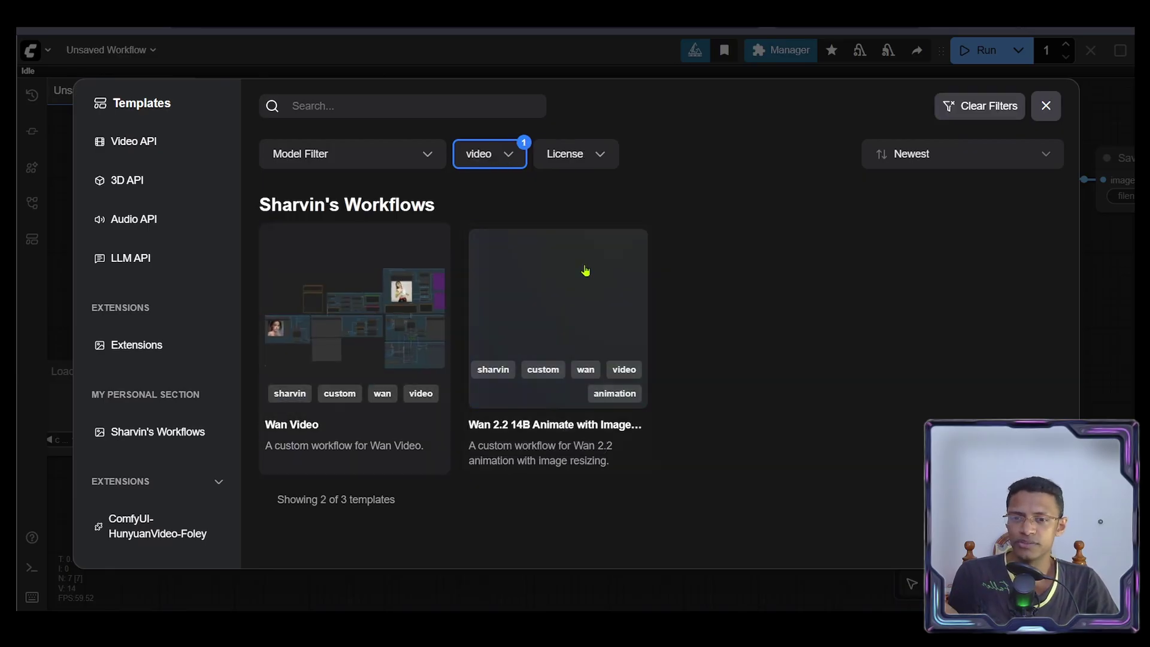
{"action": "left_click", "coordinate": [490, 154]}
{"action": "left_click", "coordinate": [489, 405]}
{"action": "left_click", "coordinate": [872, 469]}
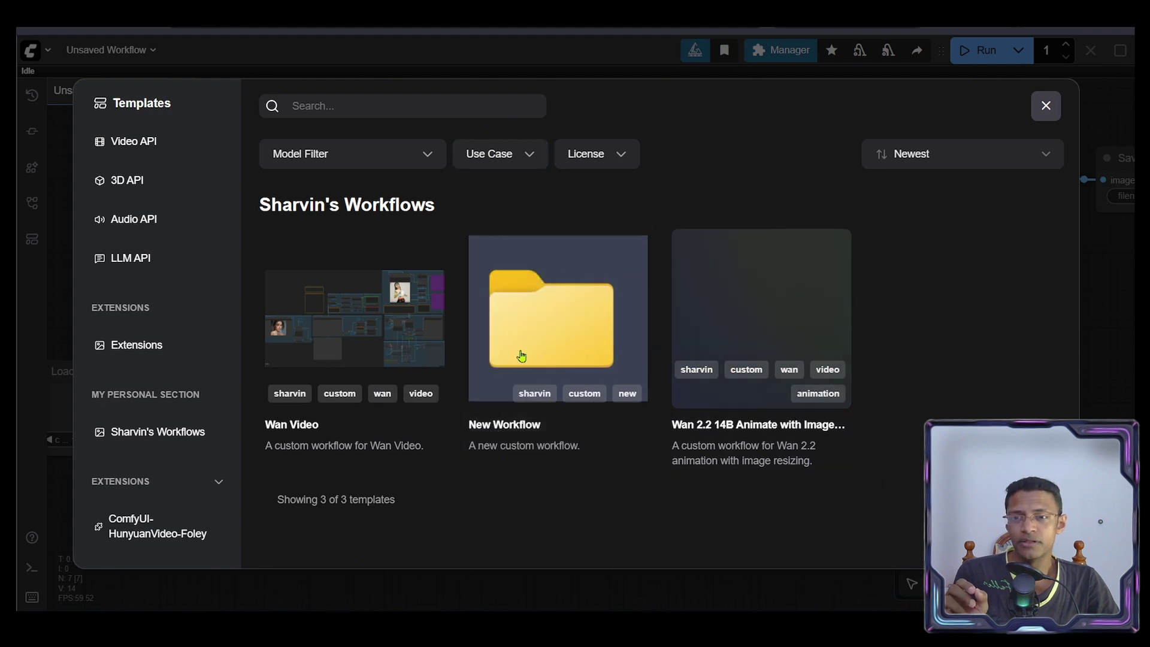
{"action": "left_click", "coordinate": [353, 156]}
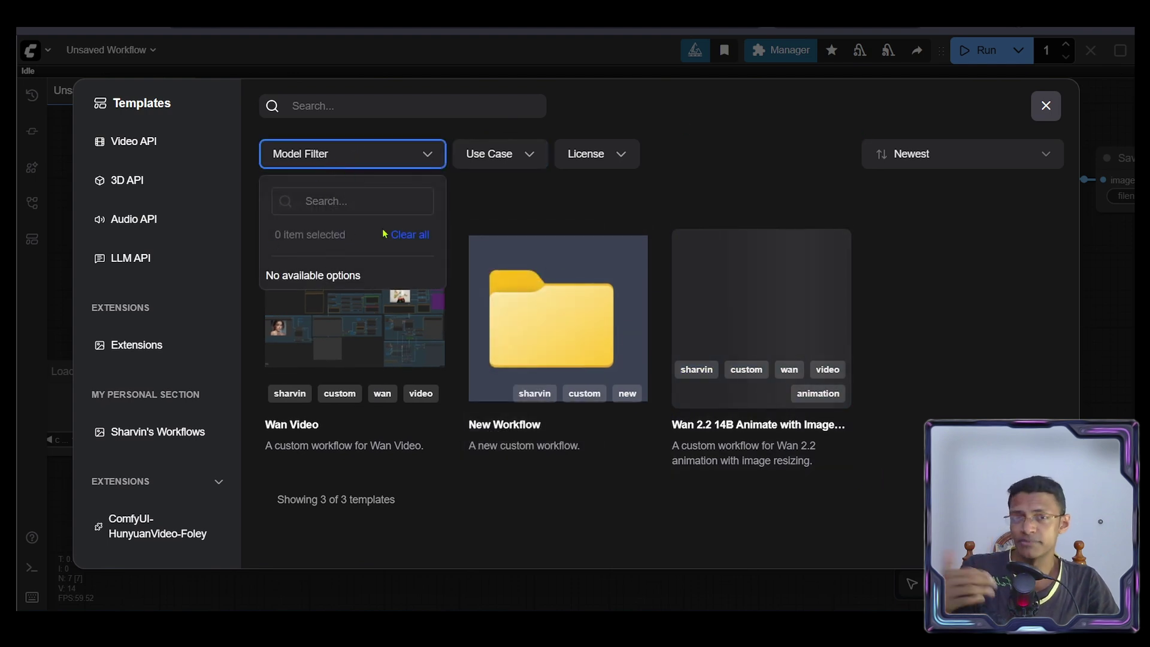
{"action": "left_click", "coordinate": [620, 195]}
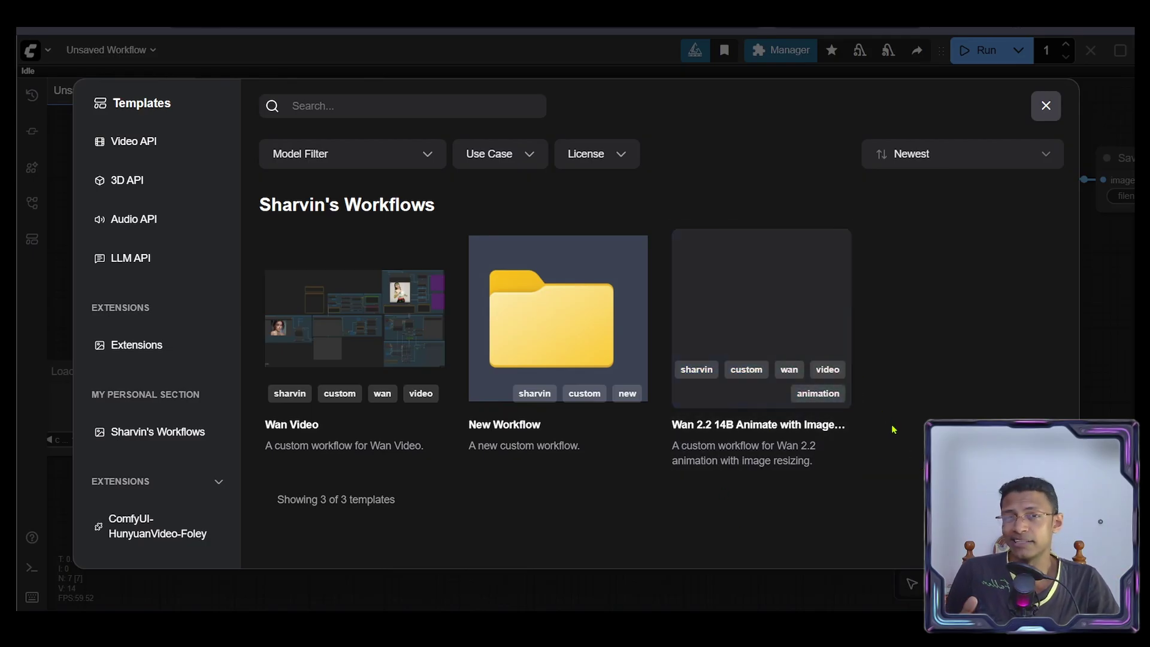
{"action": "scroll", "coordinate": [144, 413], "scroll_direction": "down", "scroll_amount": 5}
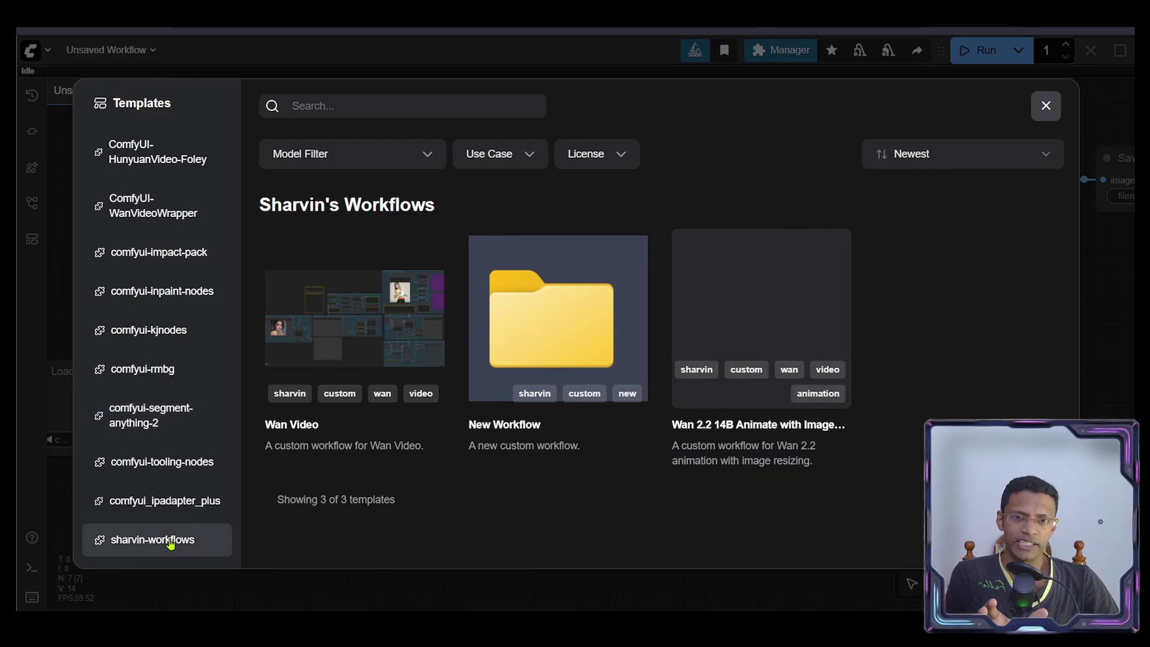
- Open the patreon.com/codecrafterscorner link from the Code Crafters Corner channel description
{"action": "scroll", "coordinate": [173, 536], "scroll_direction": "up", "scroll_amount": 5}
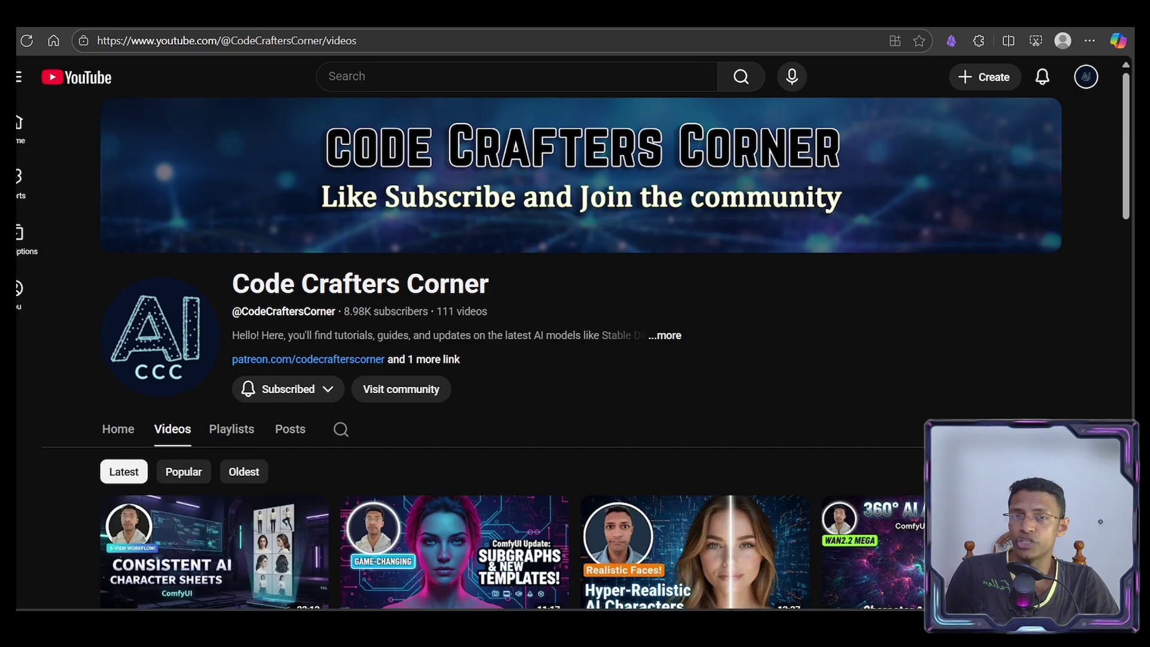
{"action": "left_click", "coordinate": [358, 359]}
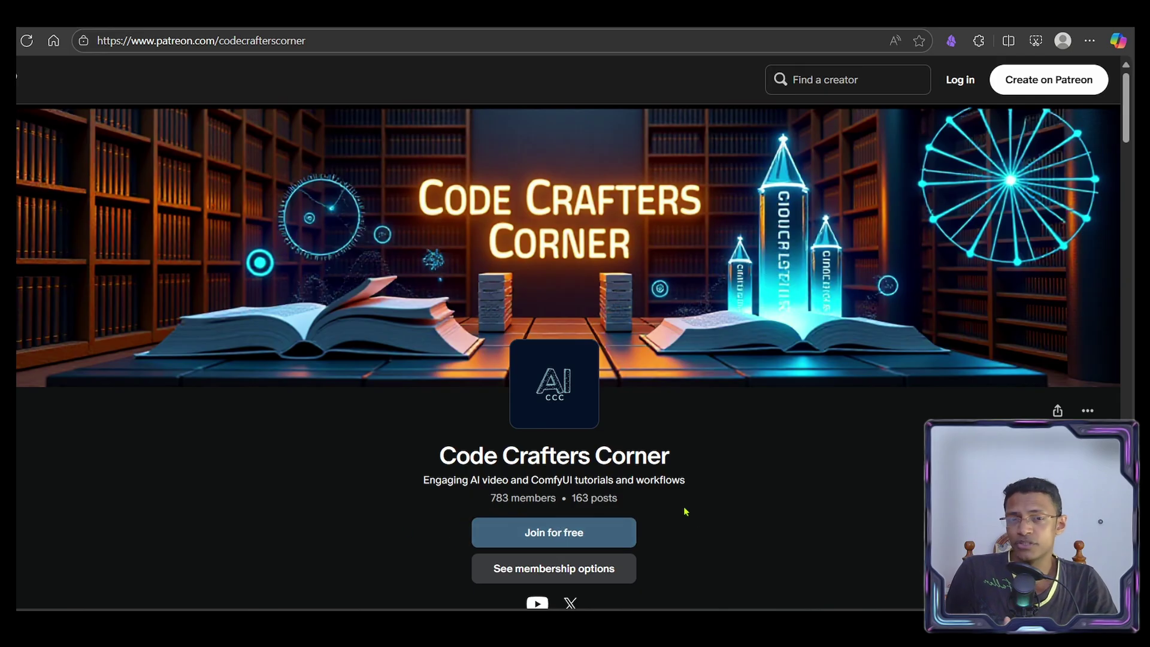
- Browse the Patreon recent posts, then return to the channel's YouTube Videos tab
{"action": "scroll", "coordinate": [677, 455], "scroll_direction": "down", "scroll_amount": 1}
{"action": "scroll", "coordinate": [668, 394], "scroll_direction": "down", "scroll_amount": 15}
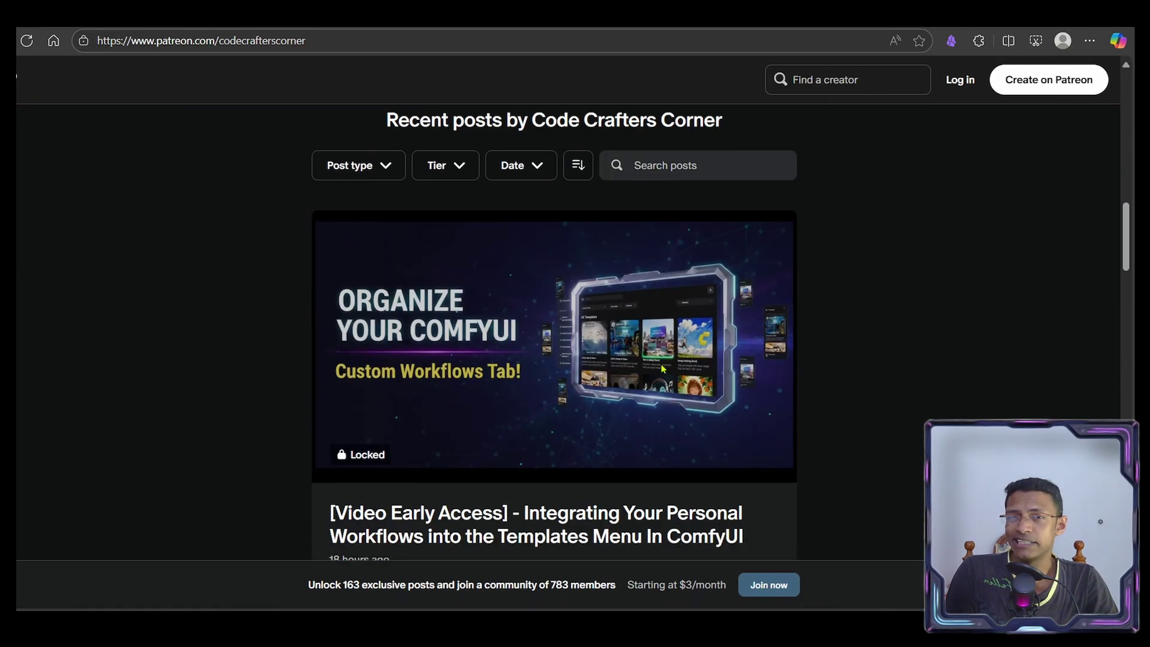
{"action": "scroll", "coordinate": [487, 432], "scroll_direction": "down", "scroll_amount": 6}
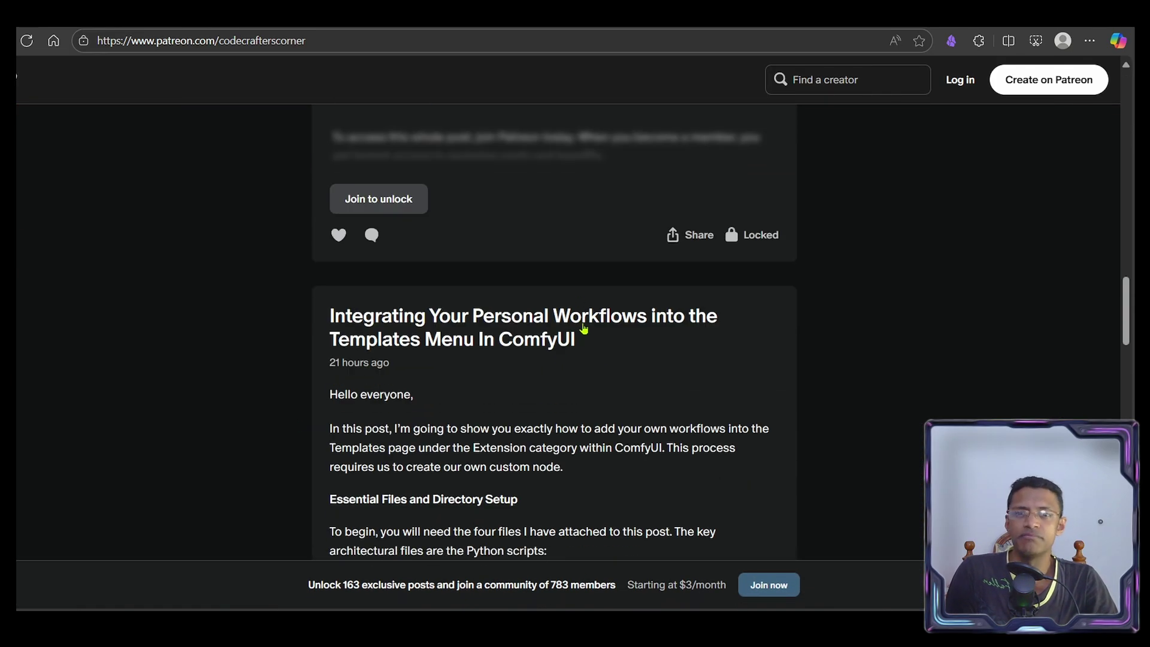
{"action": "scroll", "coordinate": [645, 433], "scroll_direction": "down", "scroll_amount": 4}
{"action": "scroll", "coordinate": [486, 370], "scroll_direction": "up", "scroll_amount": 3}
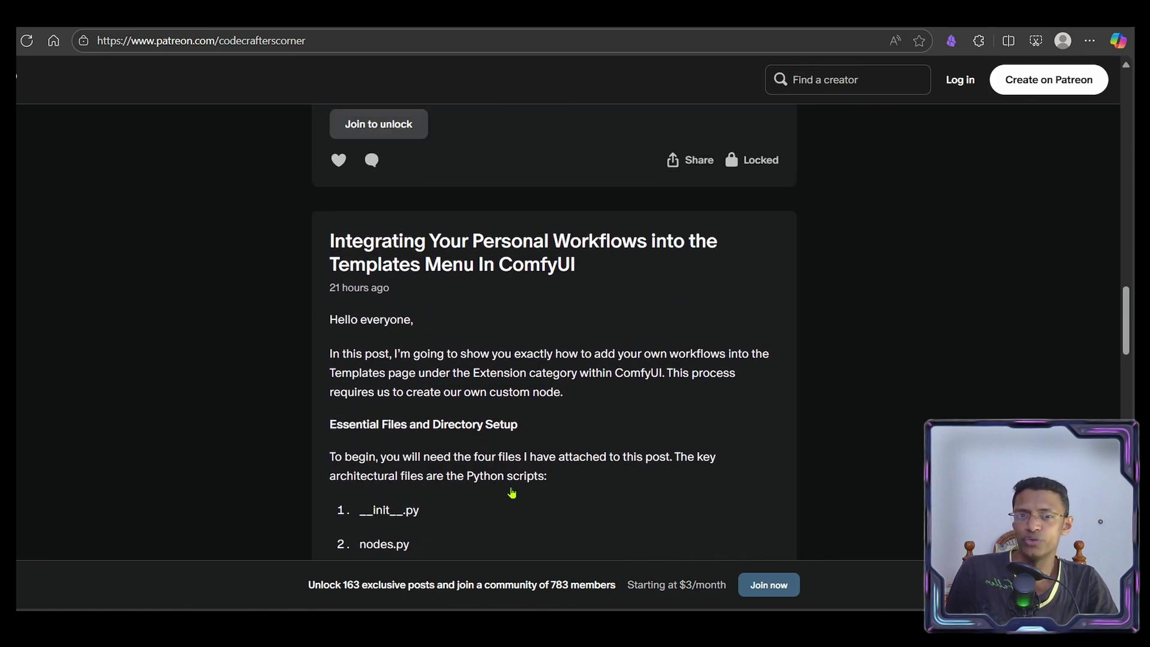
{"action": "scroll", "coordinate": [536, 376], "scroll_direction": "down", "scroll_amount": 8}
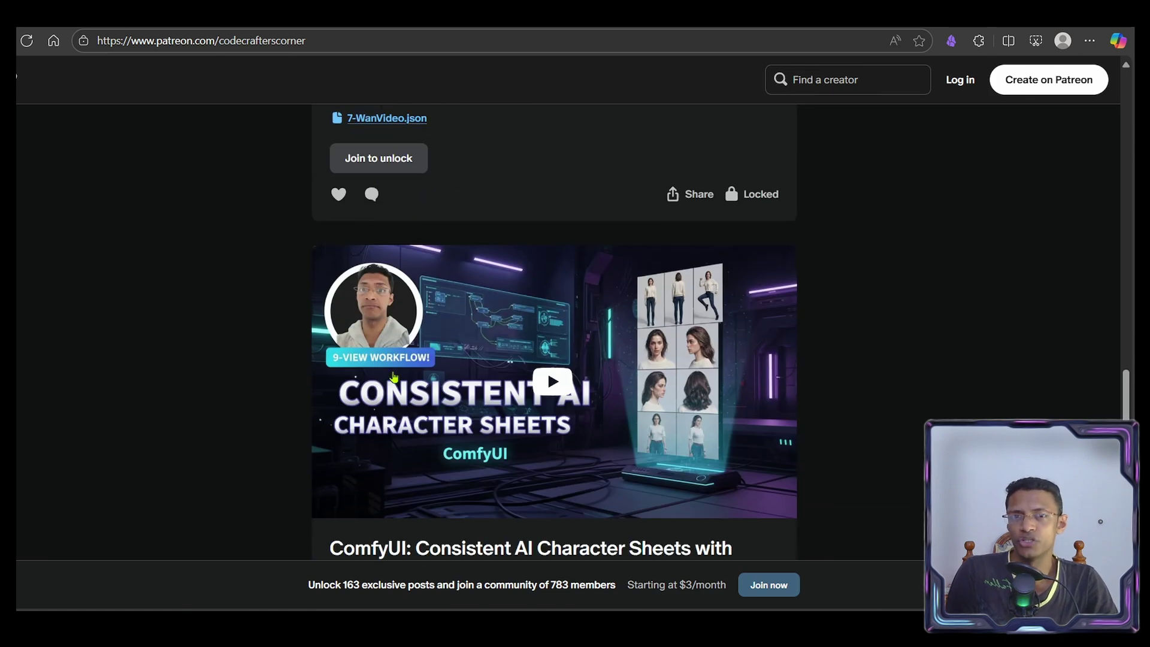
{"action": "scroll", "coordinate": [623, 369], "scroll_direction": "down", "scroll_amount": 12}
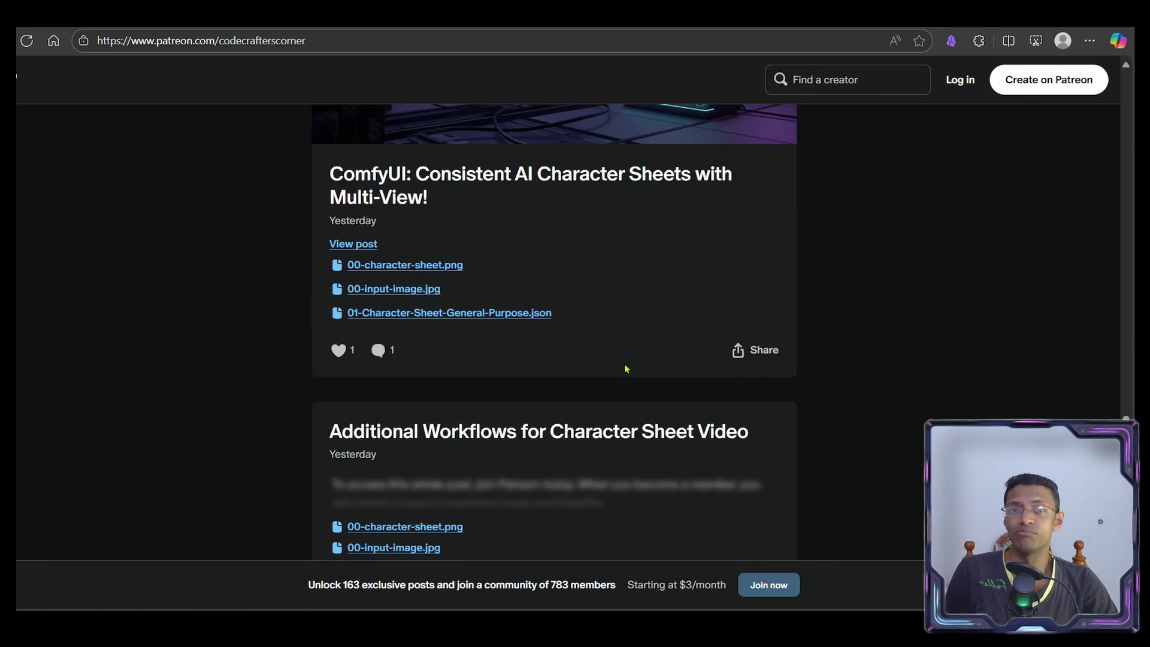
{"action": "scroll", "coordinate": [782, 374], "scroll_direction": "down", "scroll_amount": 7}
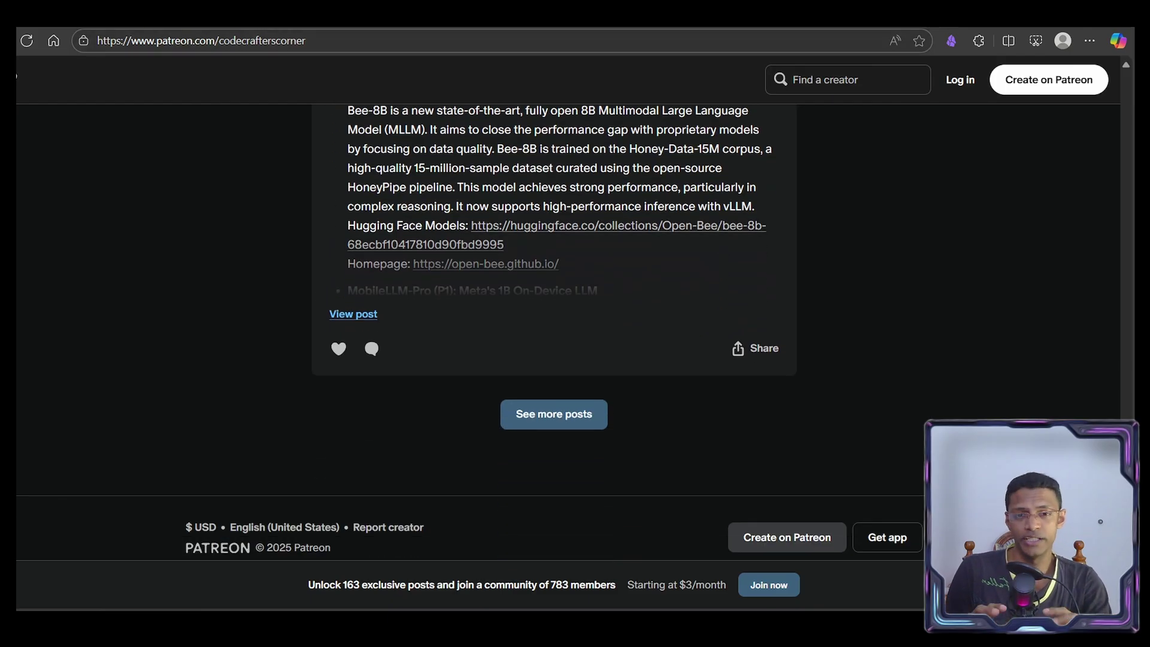
{"action": "key", "text": "ctrl+Tab"}
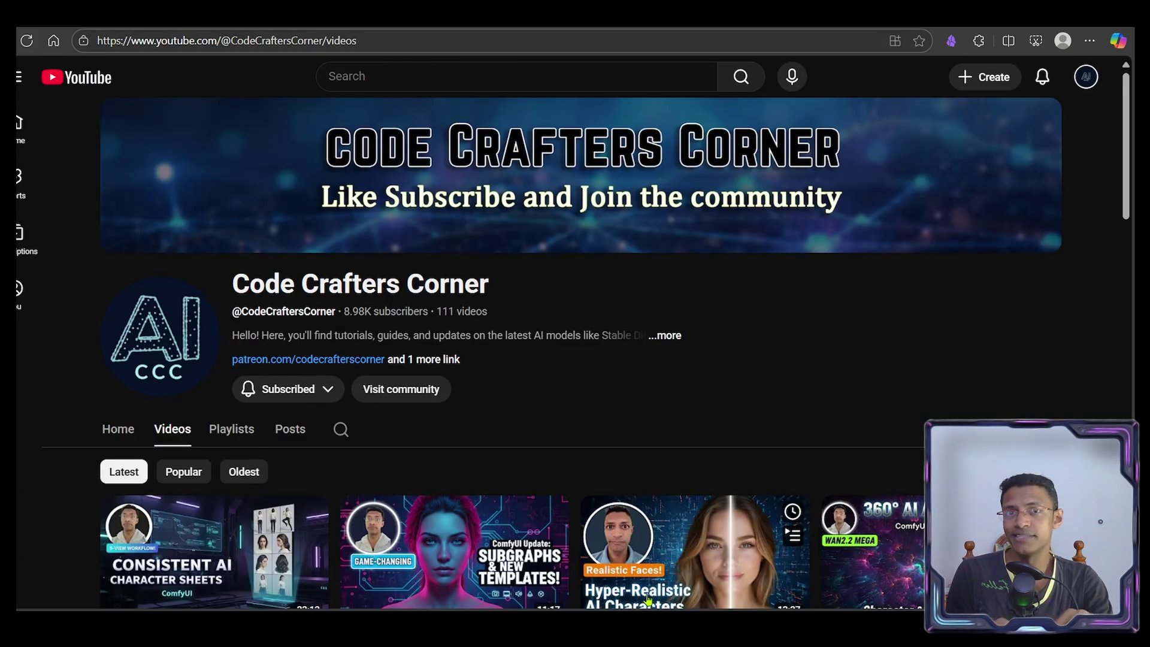